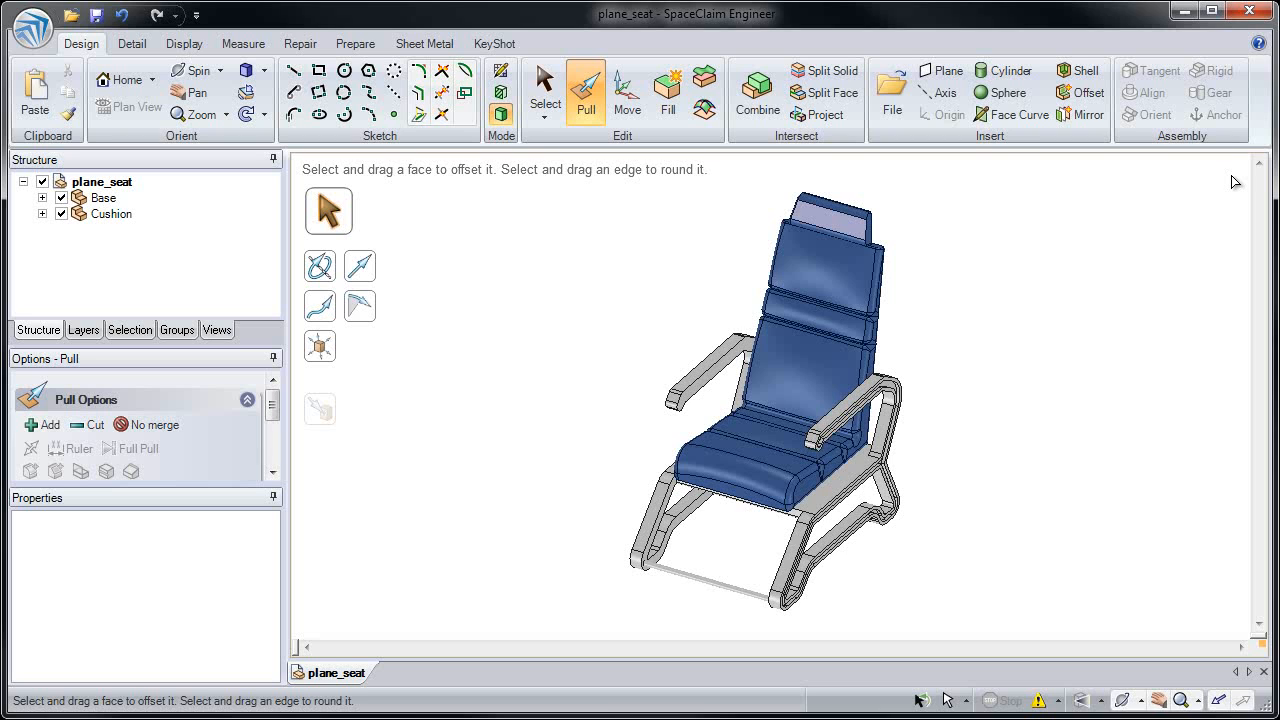
Create a solid block under the seat from edges of the base frame, and pull its front face forward between the legs
scroll(1236, 181, up, 5)
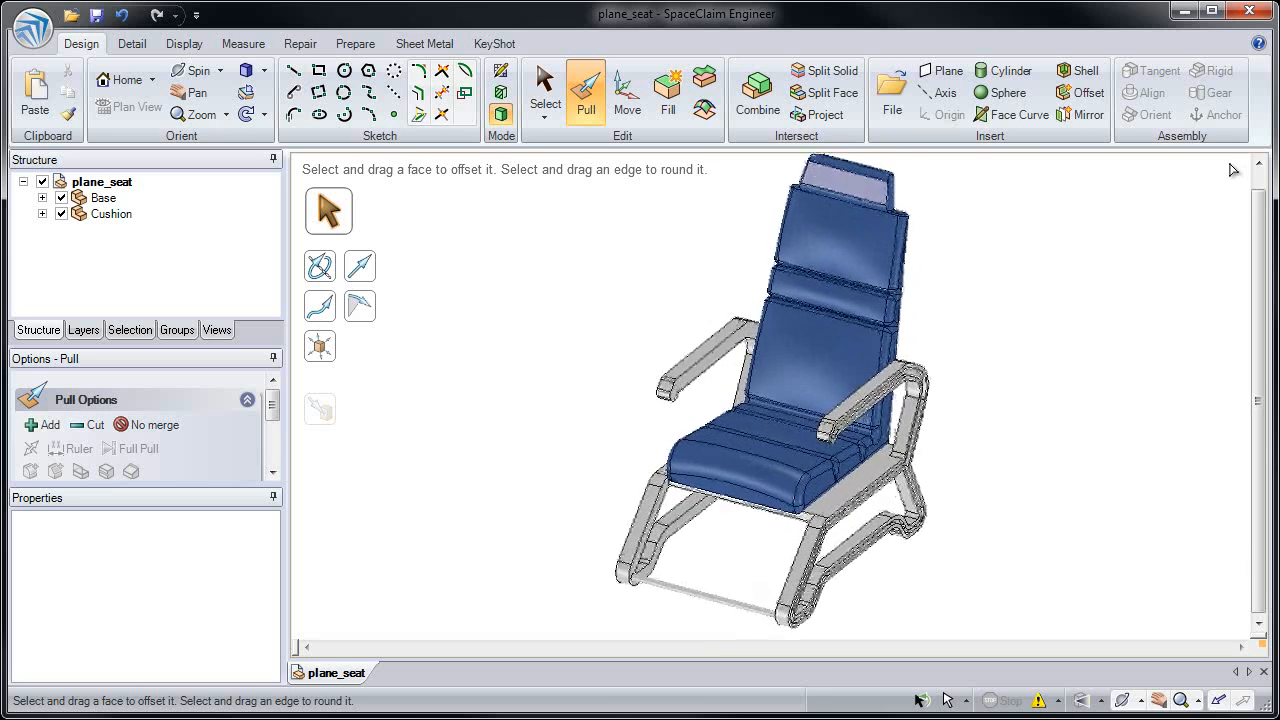
scroll(1232, 170, up, 4)
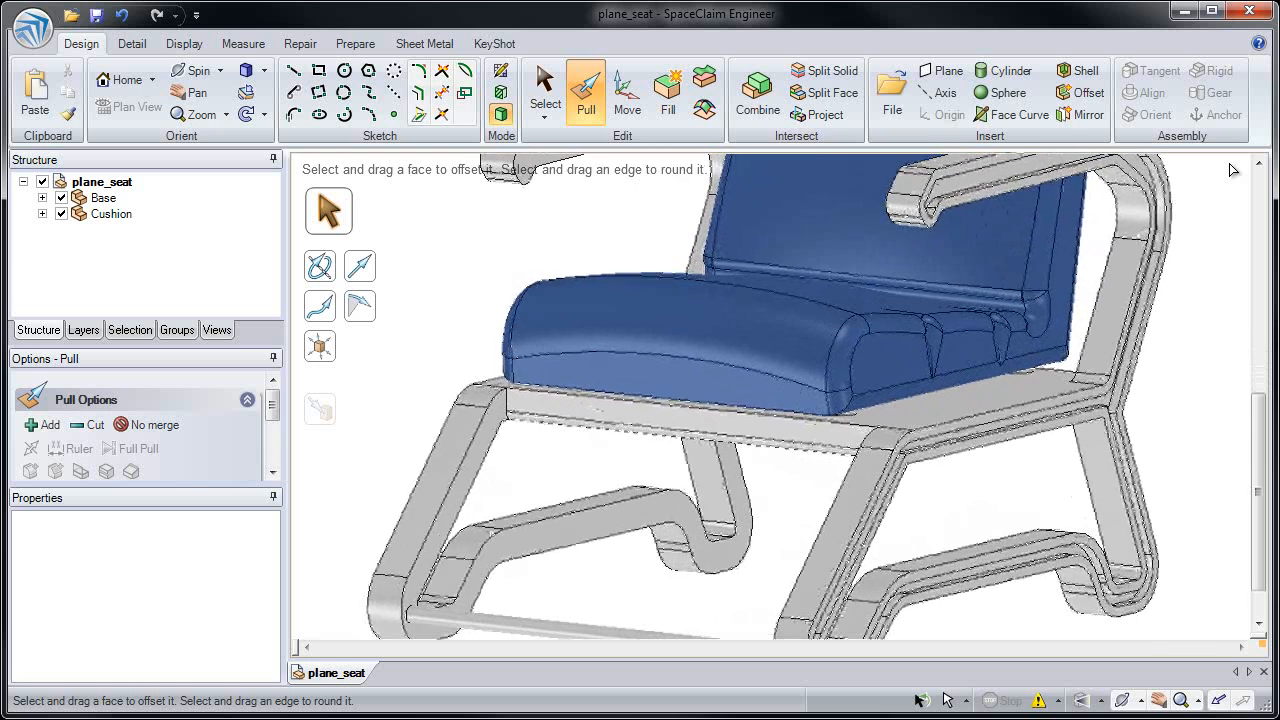
click(703, 445)
click(585, 511)
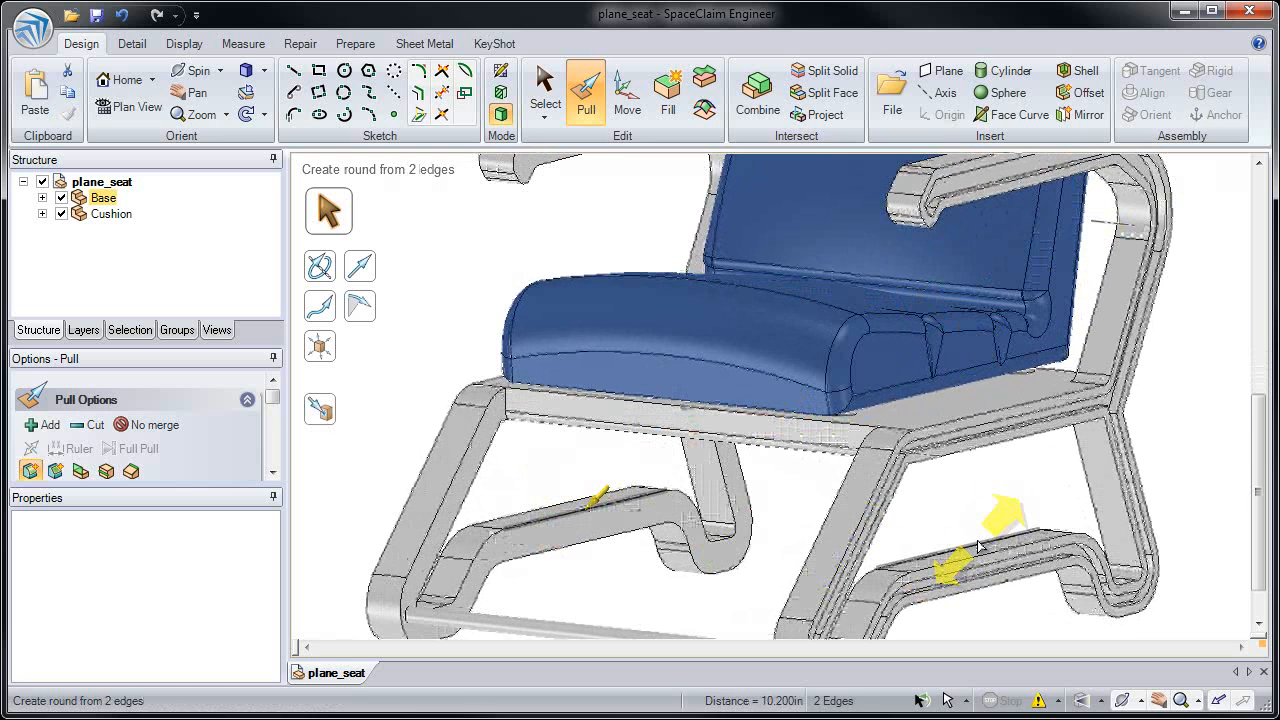
click(1070, 486)
drag(957, 527, 917, 477)
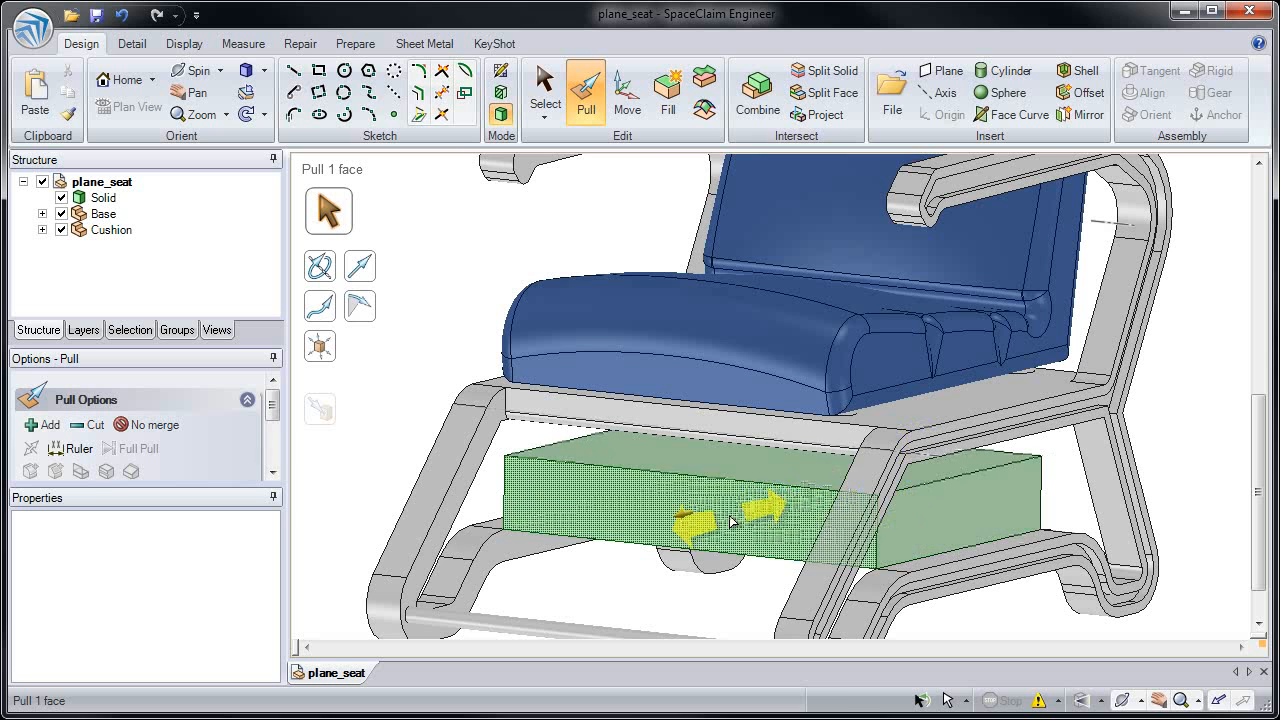
click(740, 523)
drag(750, 523, 685, 523)
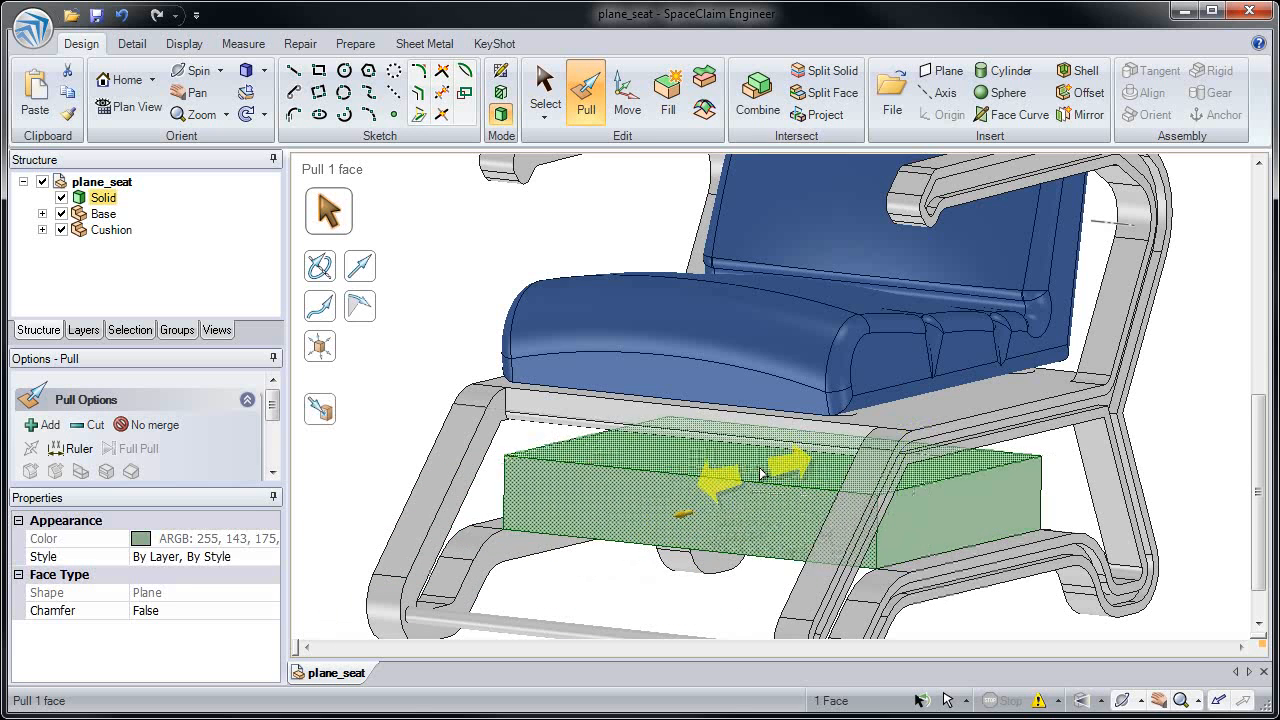
Offset the block's top face using a ruler dimension to the seat frame, trying 1 in and setting the gap to 0
click(760, 418)
drag(860, 405, 1240, 447)
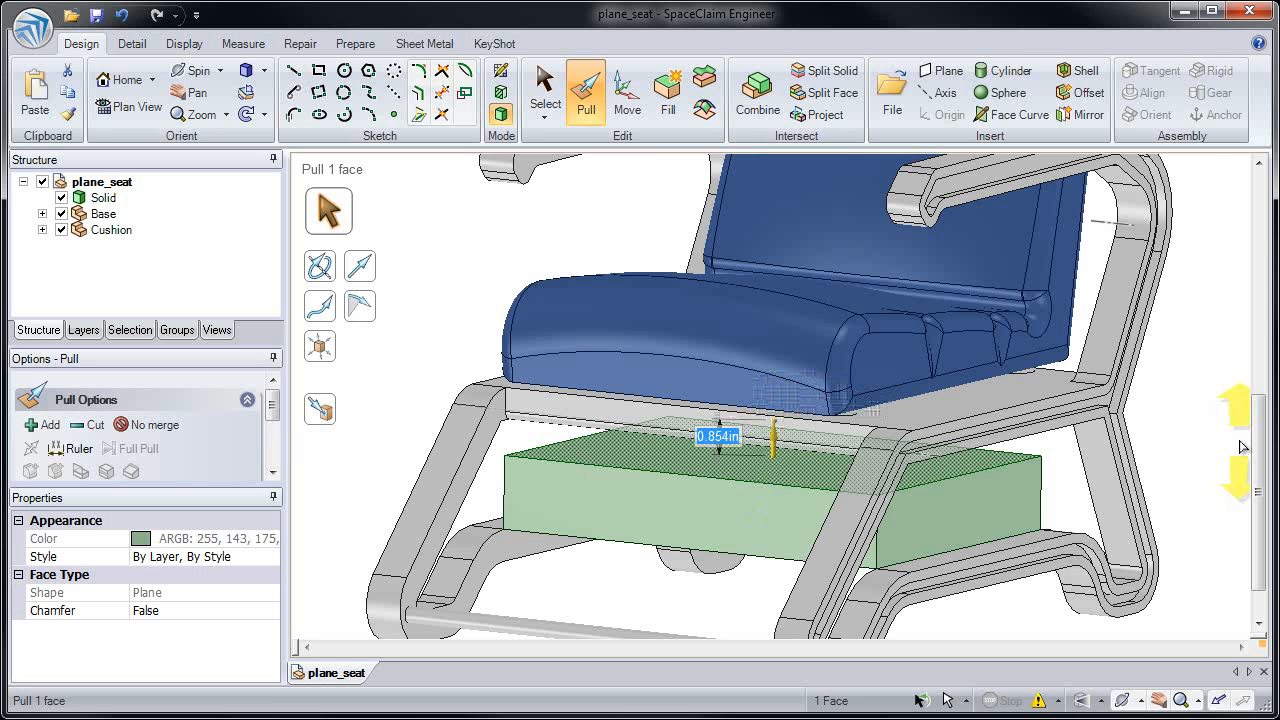
text(1)
key(Return)
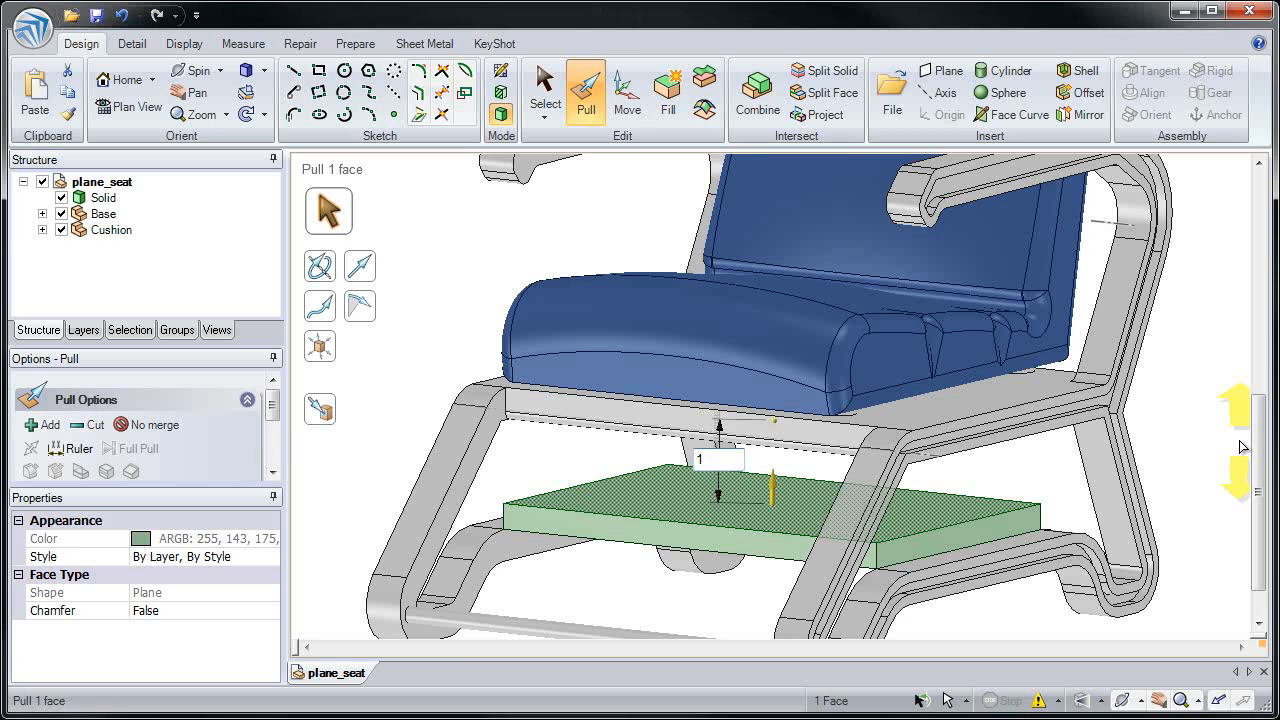
key(ctrl+z)
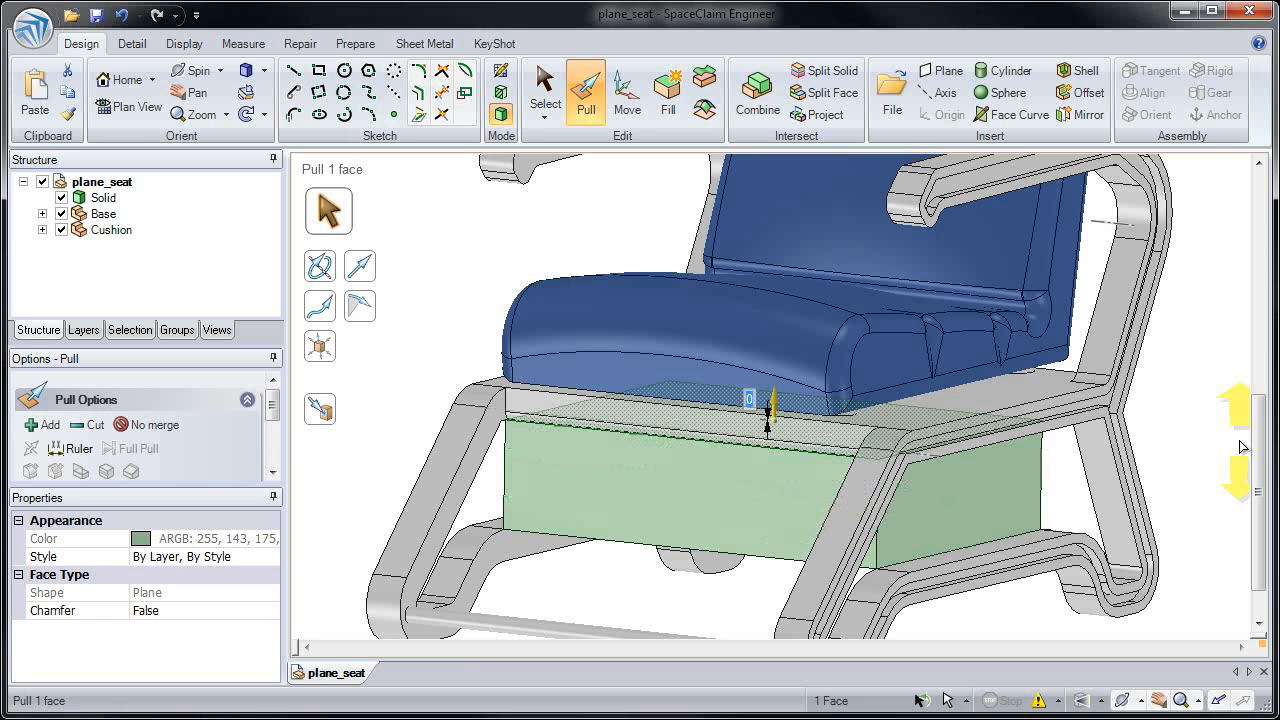
key(Escape)
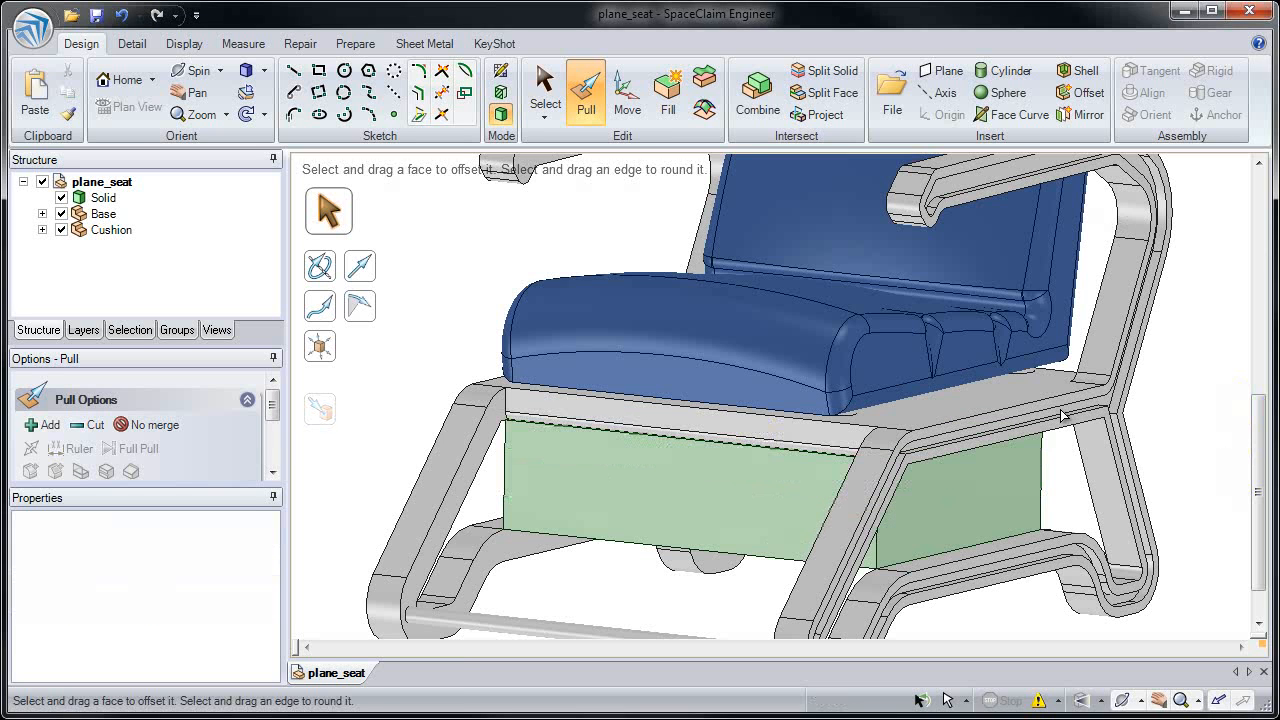
Hide the Base and Cushion components and make the remaining solid block transparent
click(61, 213)
click(61, 229)
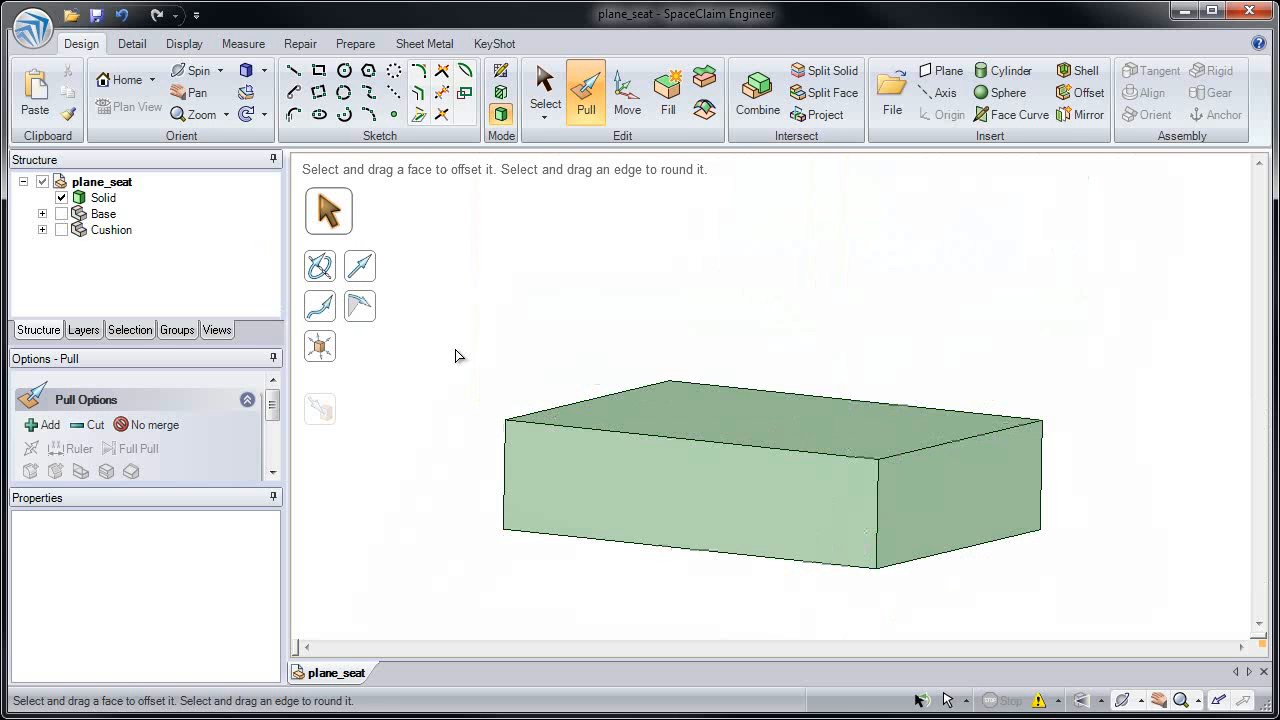
click(624, 432)
middle_drag(611, 429, 563, 303)
scroll(528, 118, down, 2)
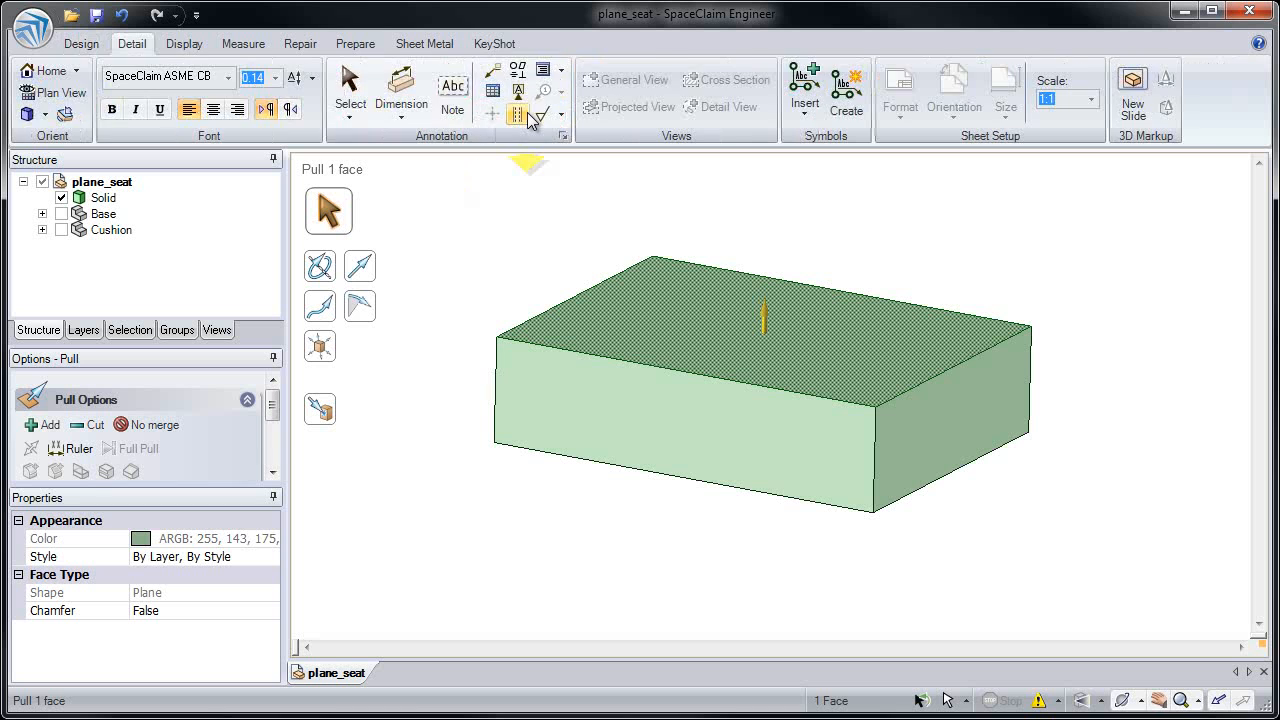
click(543, 139)
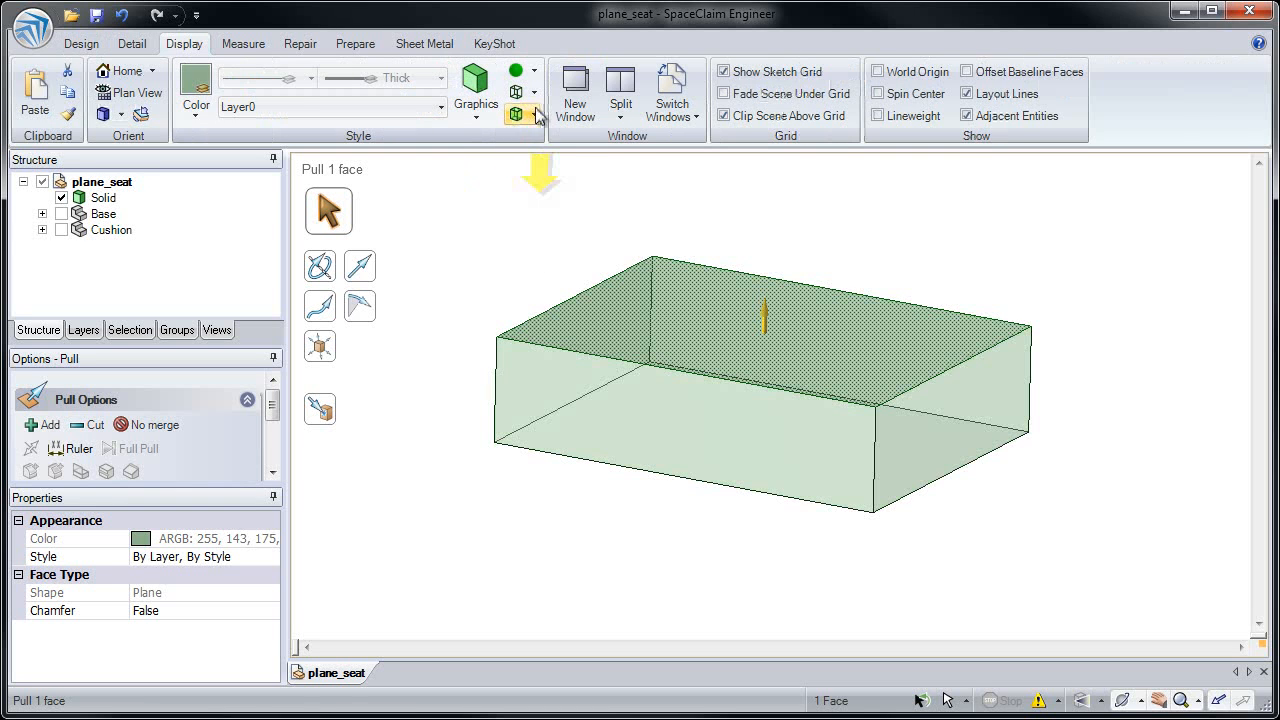
scroll(533, 112, up, 2)
click(556, 180)
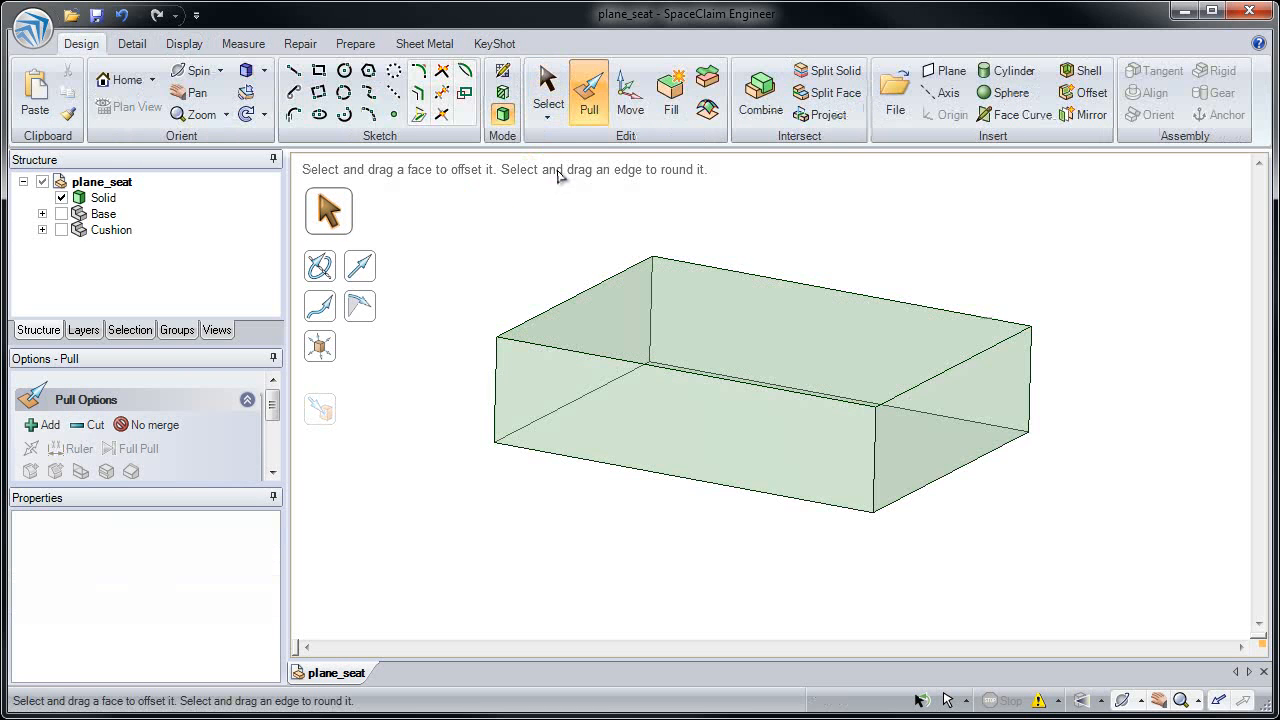
Insert the STEP file A10-B5_SERVER_BOX.stp into the seat design
click(898, 95)
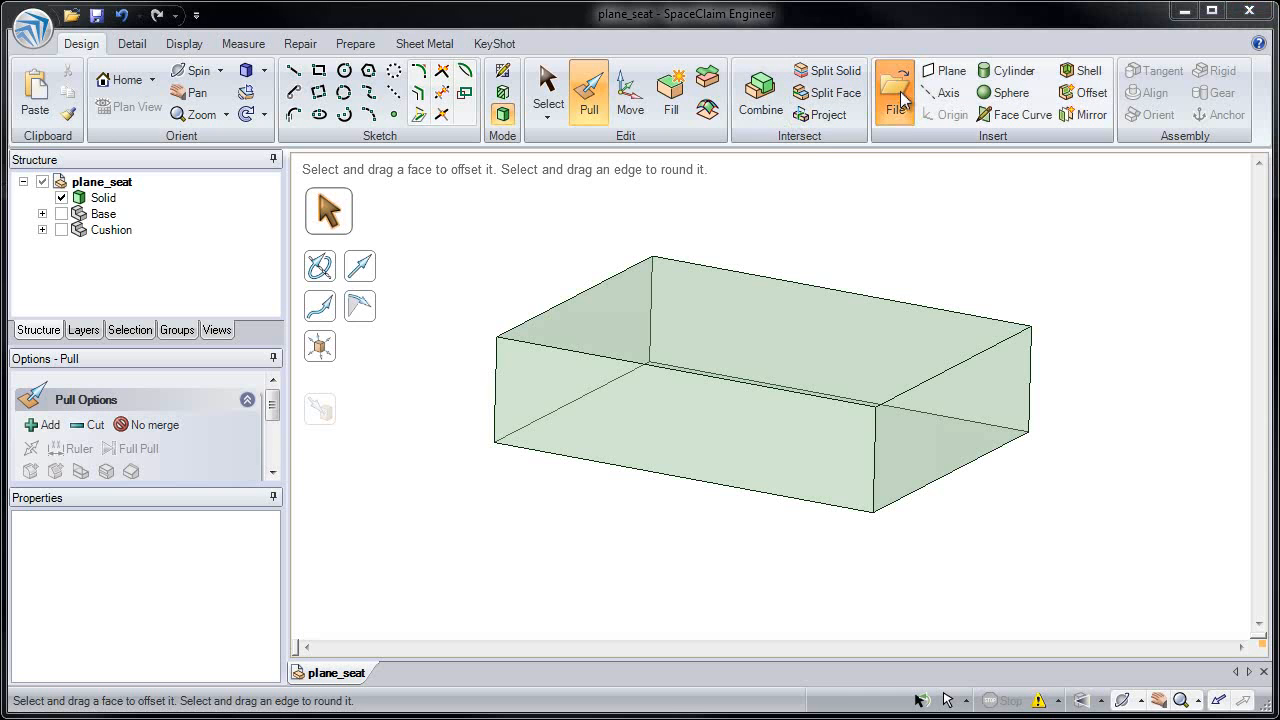
click(743, 404)
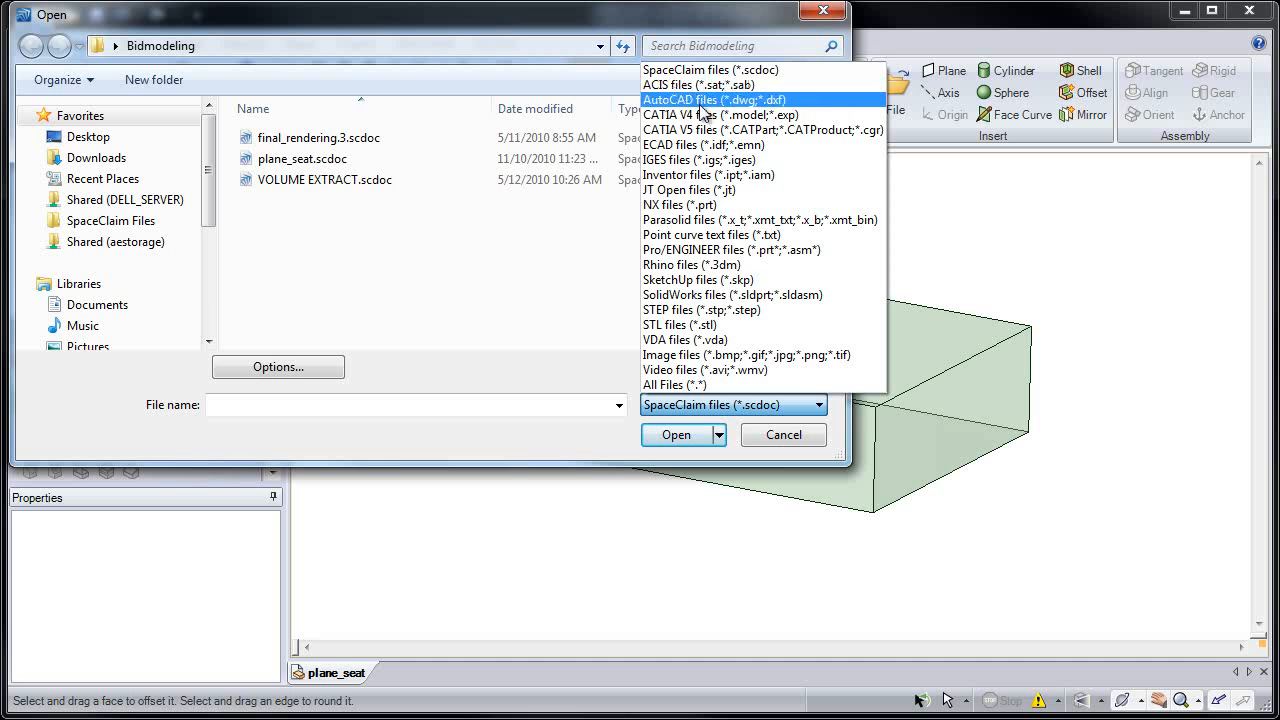
click(700, 309)
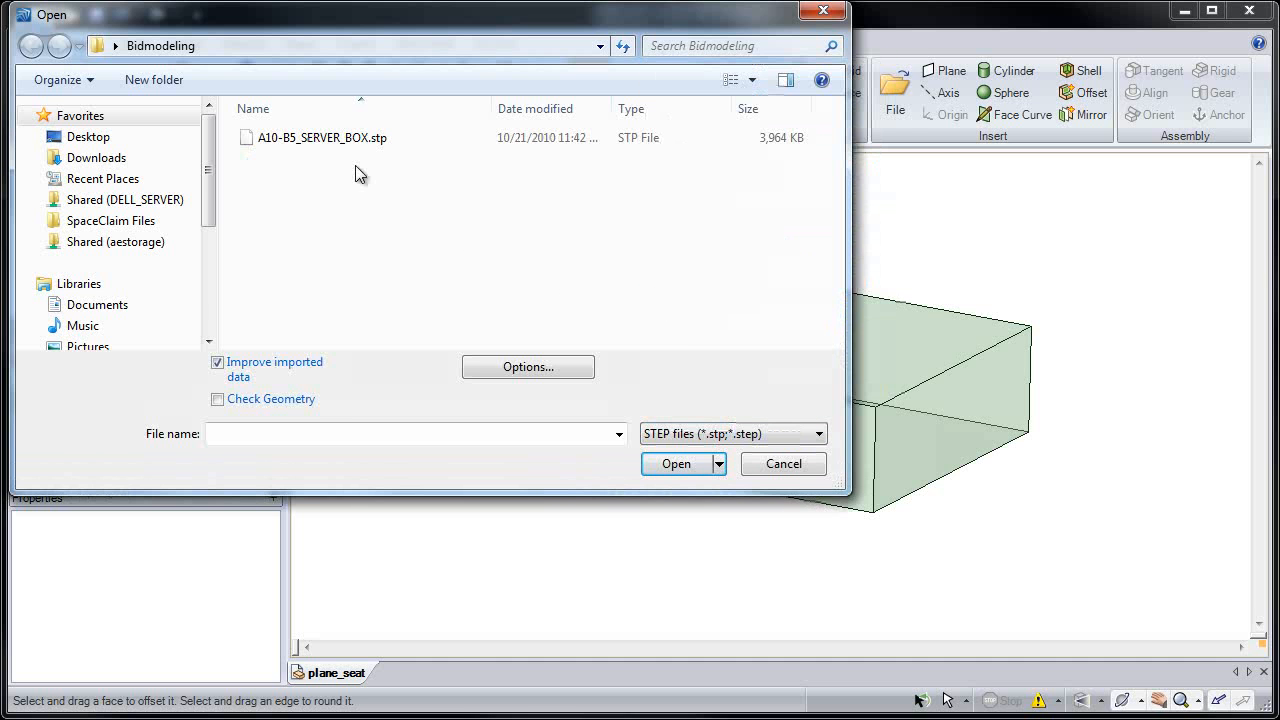
double_click(357, 137)
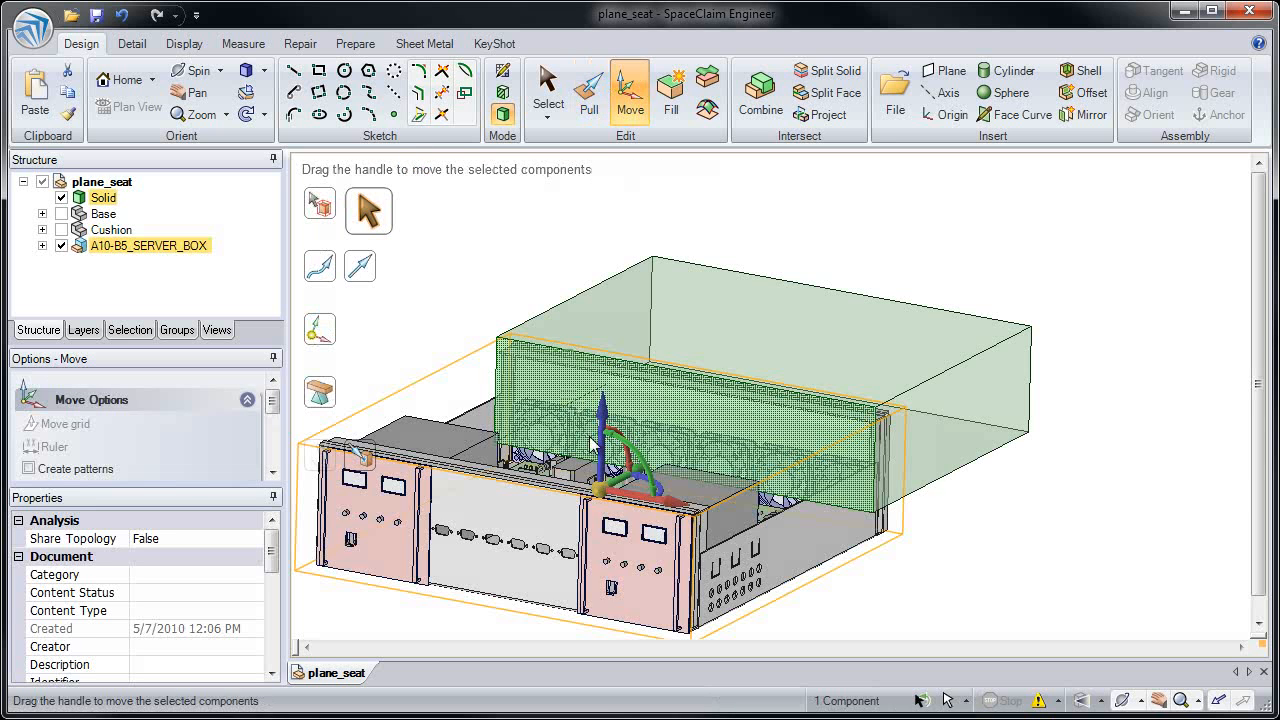
Anchor the Move handle on the server box's front panel, shift the box sideways and move it up to the transparent block's front face
drag(600, 490, 528, 523)
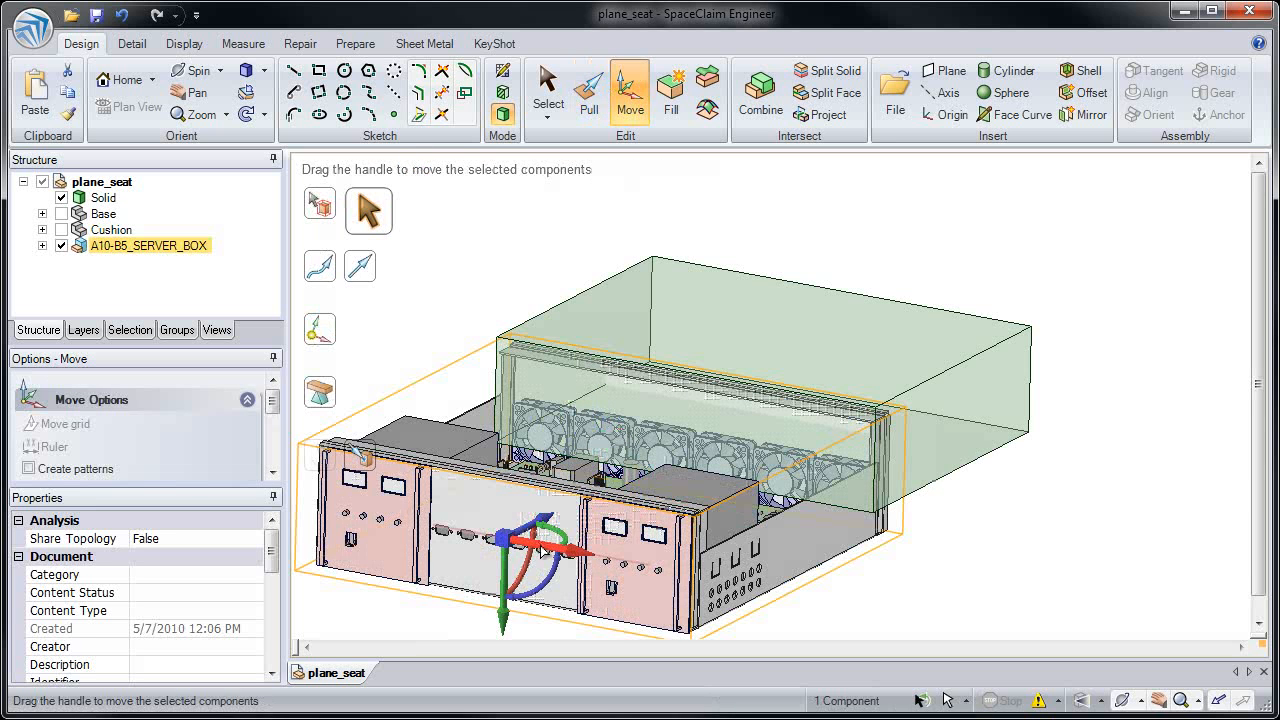
drag(600, 558, 575, 524)
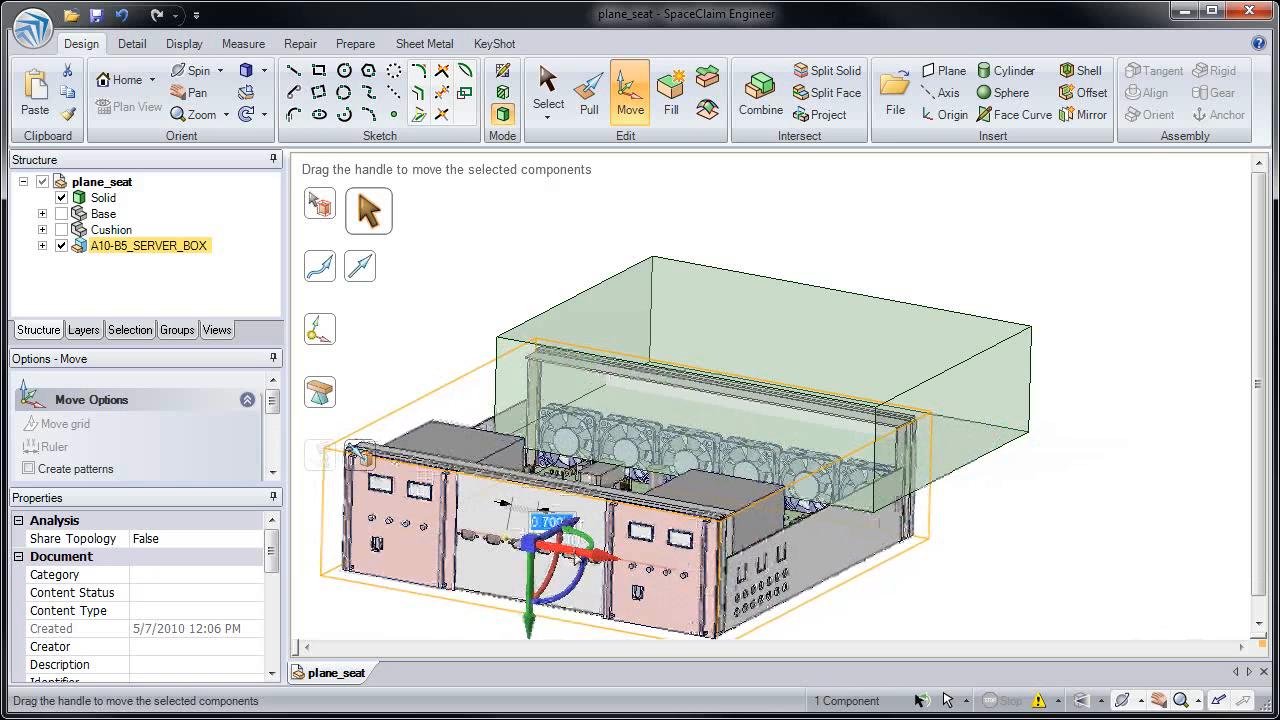
click(637, 497)
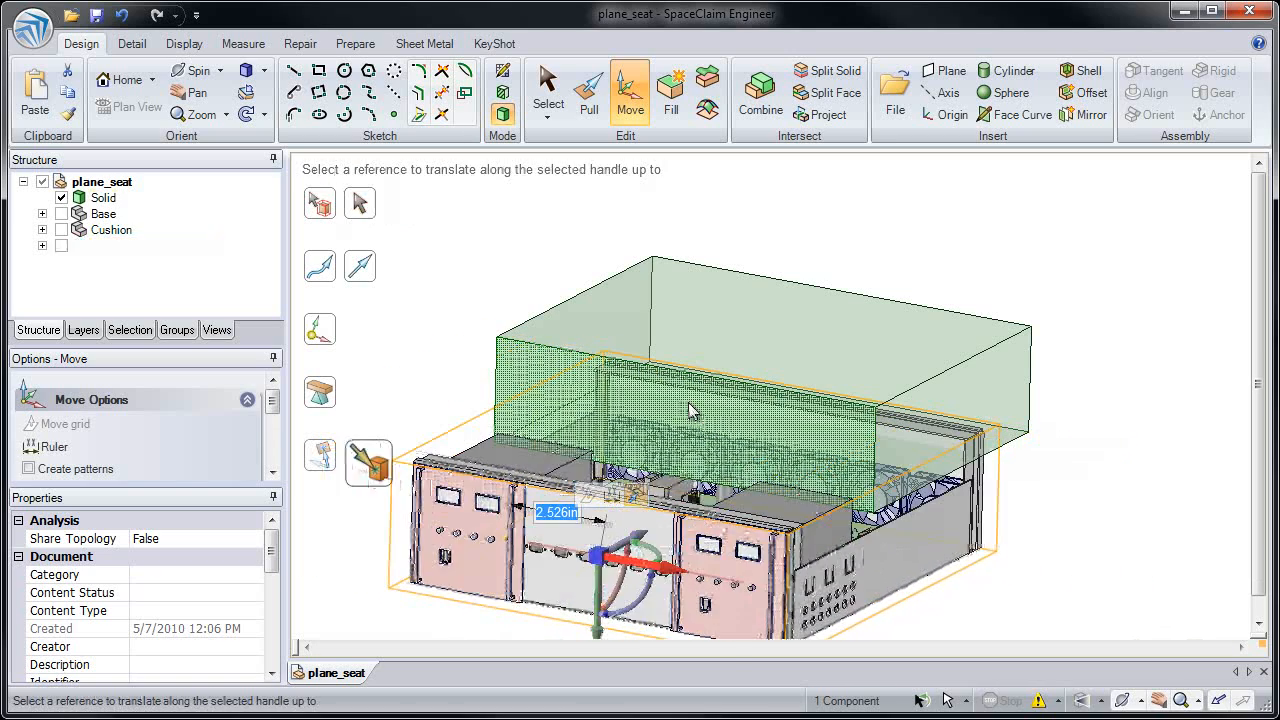
click(688, 412)
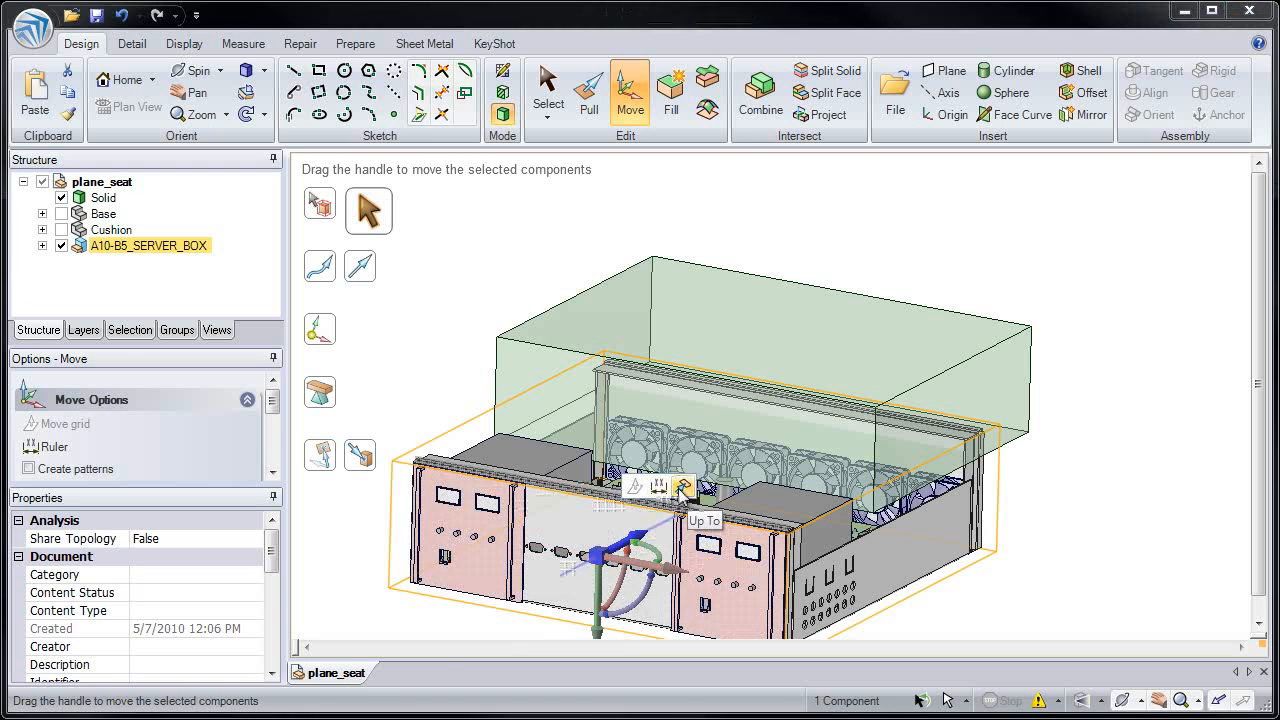
click(636, 495)
click(712, 433)
Anchor the Move handle at the server box's lower front edge and move the box vertically up to the transparent block's bottom
drag(680, 512, 687, 460)
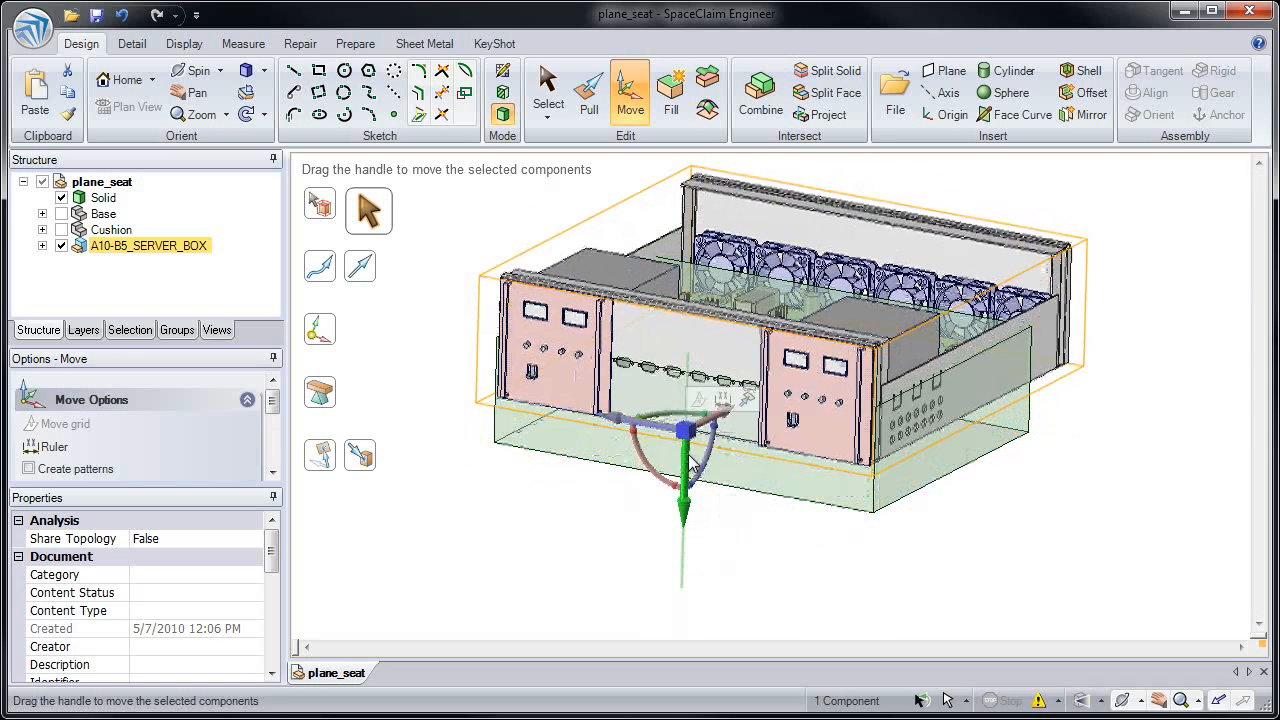
click(360, 455)
click(755, 497)
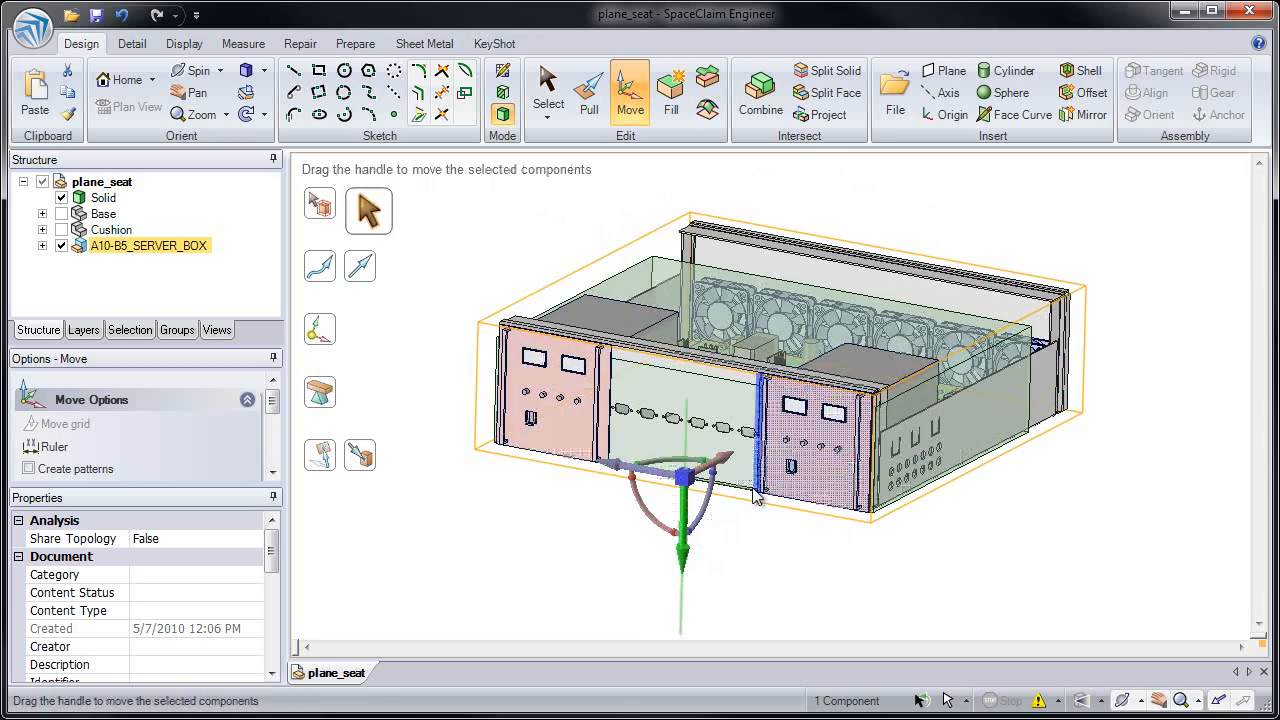
click(773, 540)
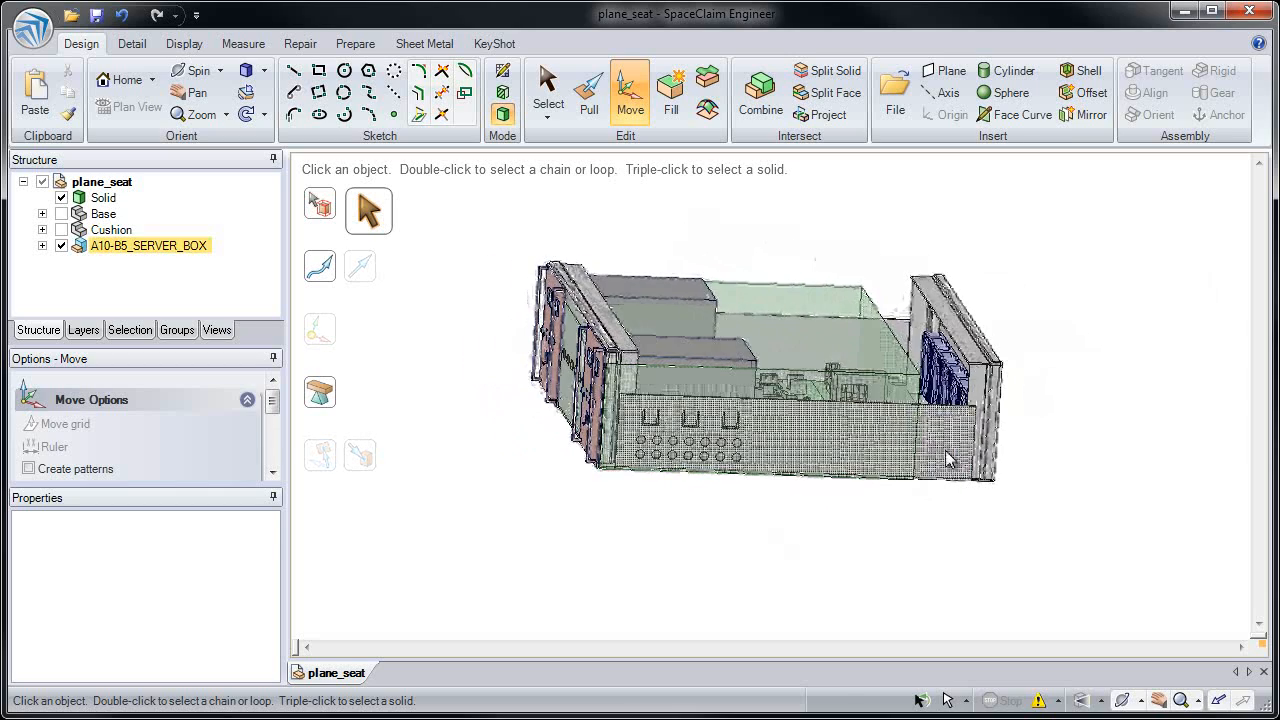
Shorten the server box in side view by moving its rear panel and fans up to the transparent block's rear face
click(945, 450)
key(v)
ctrl+middle_drag(930, 353, 939, 444)
click(961, 306)
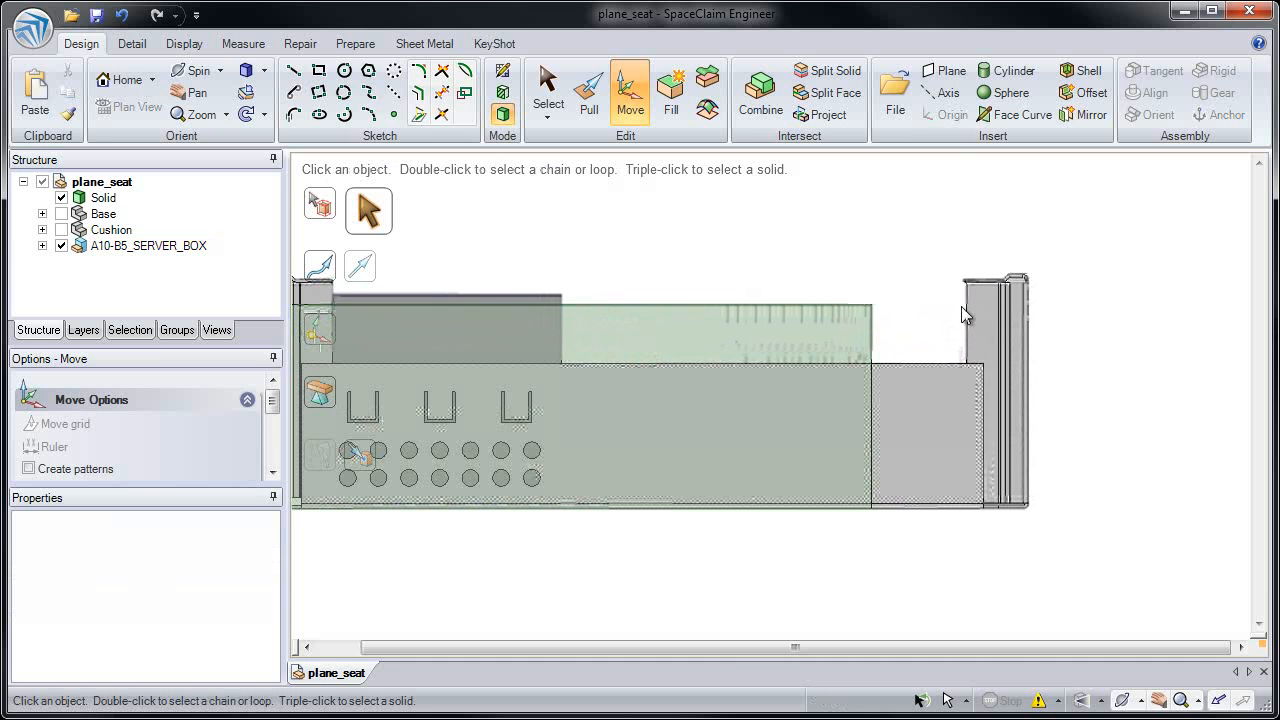
drag(957, 250, 1068, 476)
drag(1079, 572, 1080, 574)
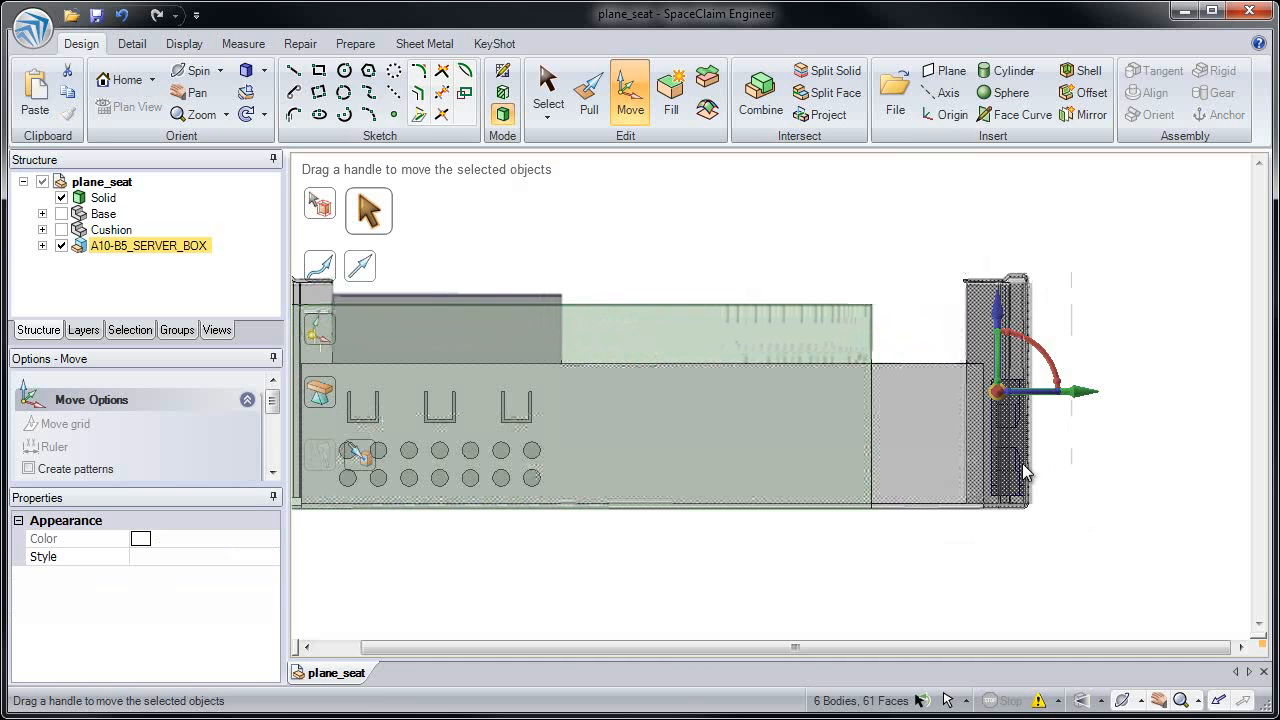
drag(1127, 391, 1041, 332)
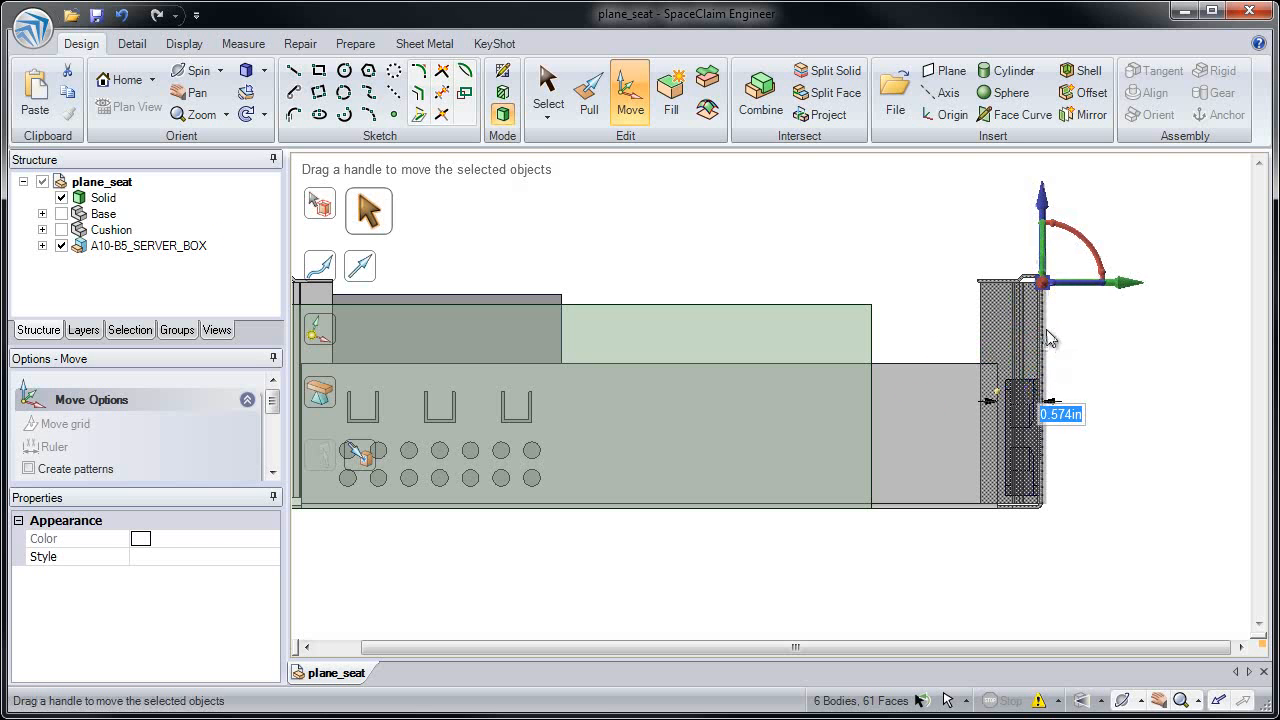
click(1120, 285)
click(1185, 228)
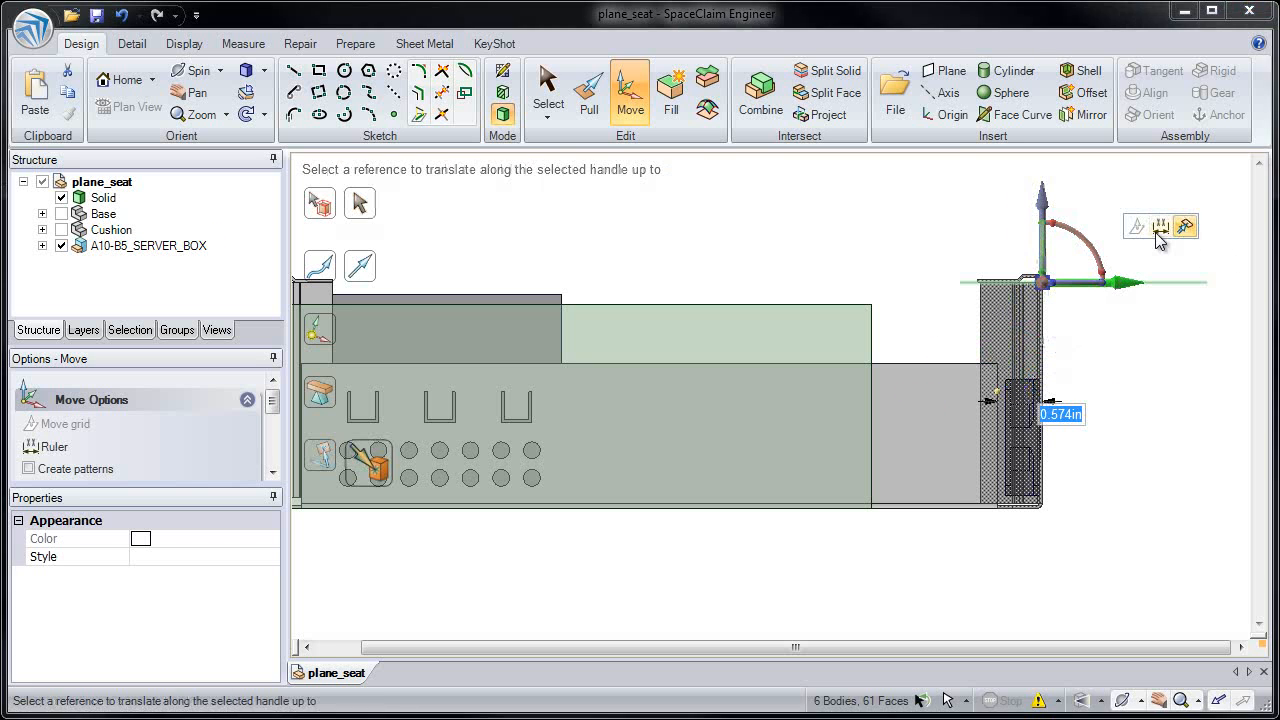
click(876, 343)
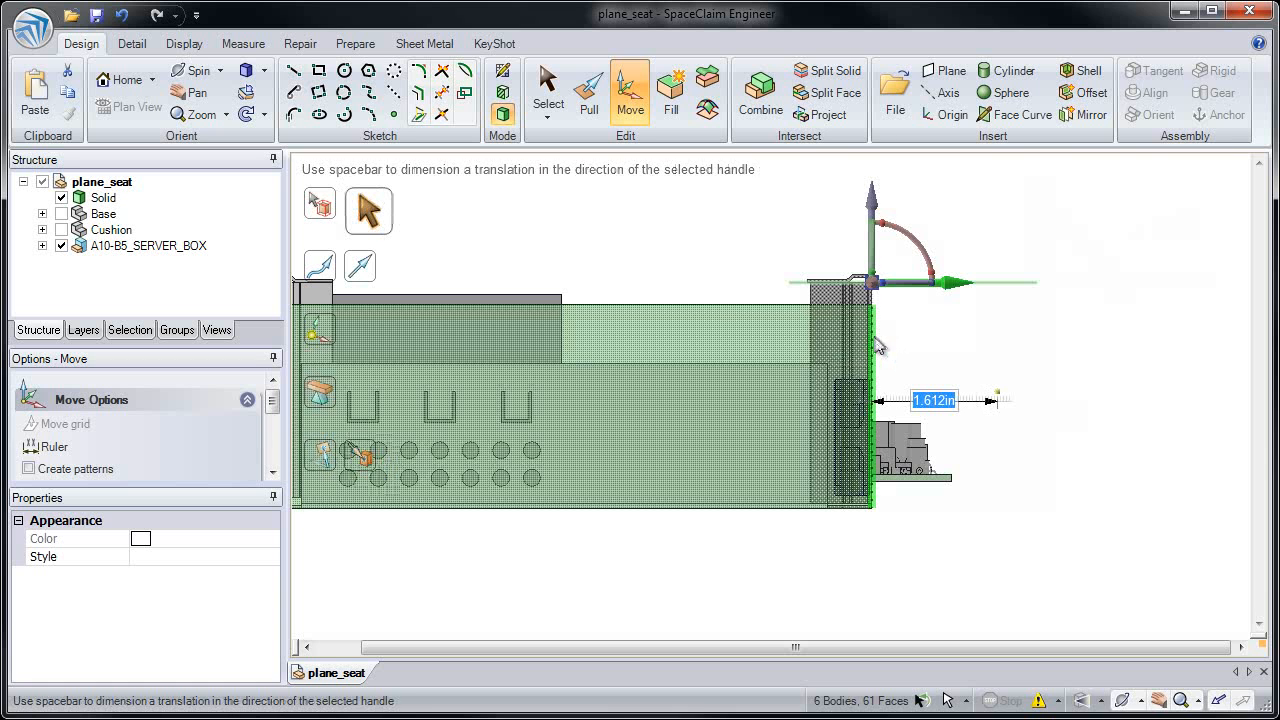
click(737, 286)
Reduce the server box's height by window-selecting its upper faces and moving them up to the transparent block's top face
middle_drag(912, 450, 854, 500)
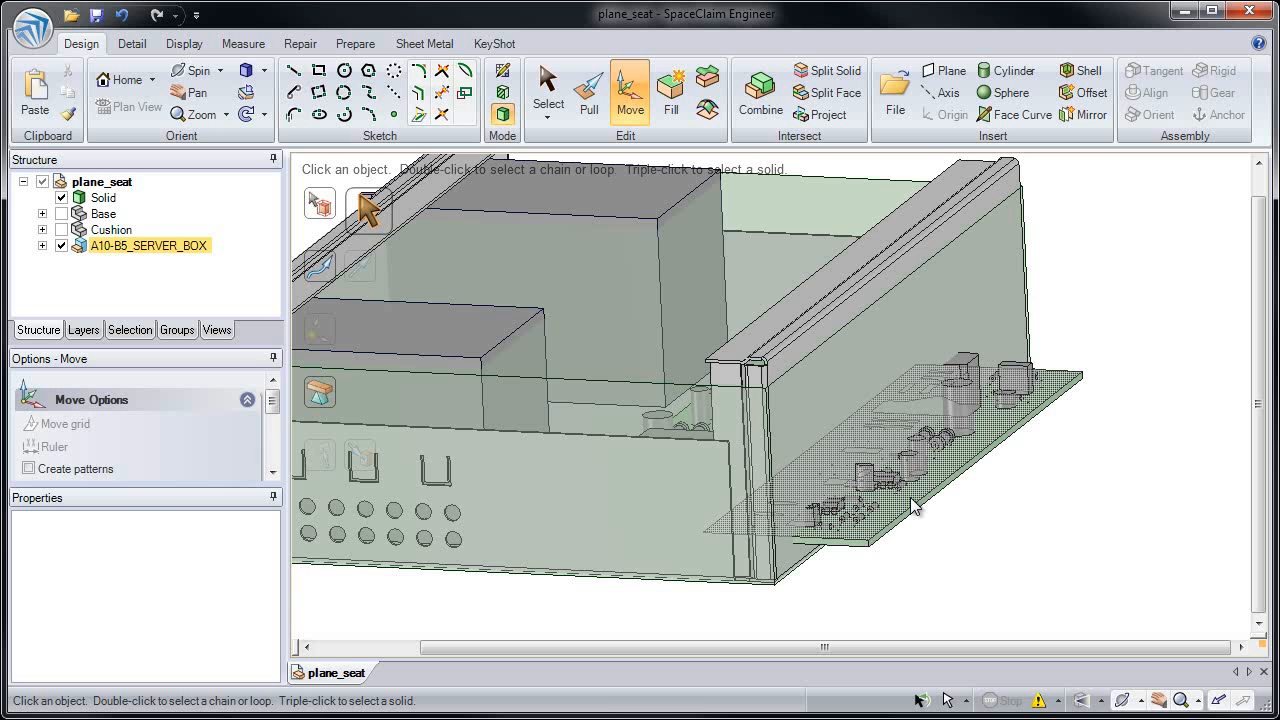
click(664, 434)
key(v)
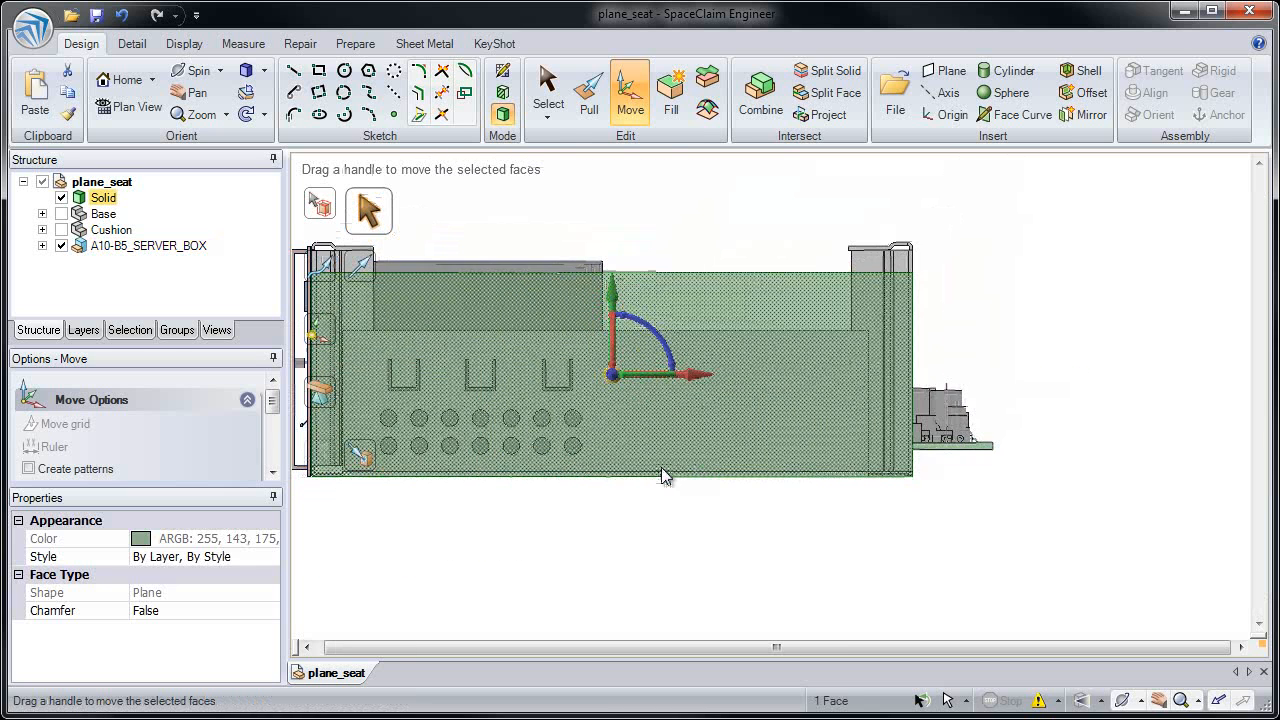
click(645, 250)
key(z)
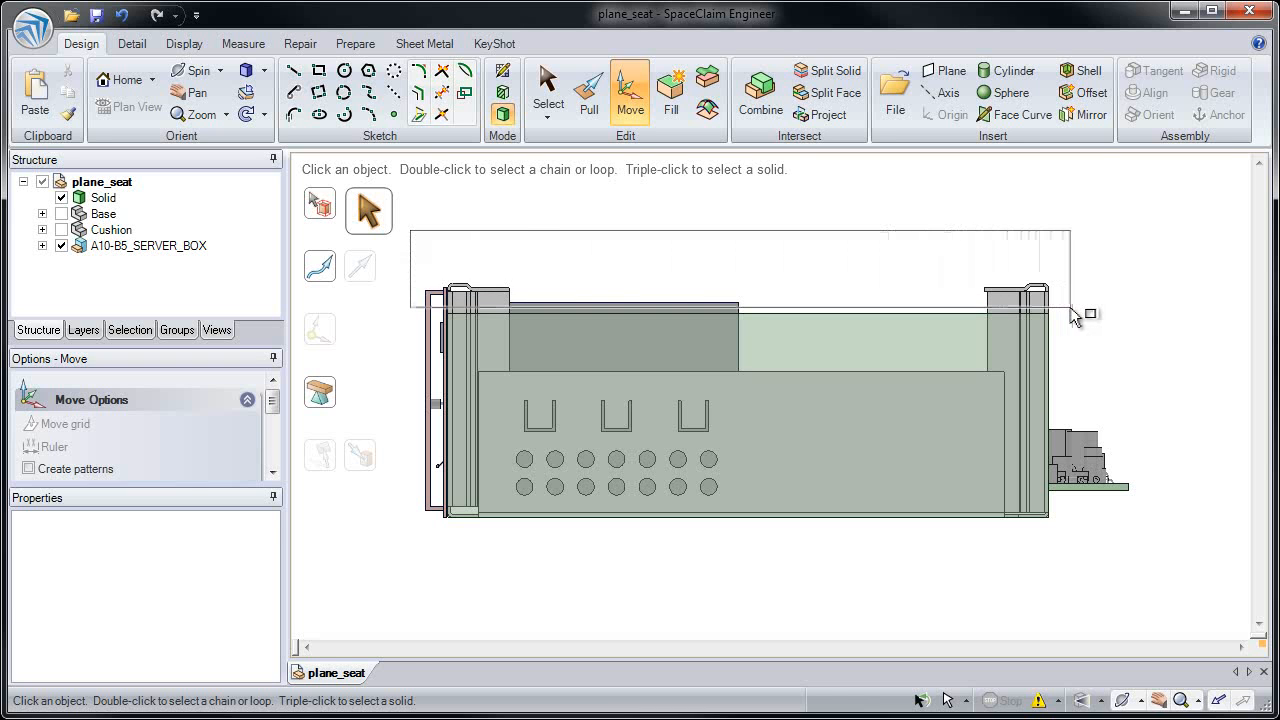
drag(1072, 313, 1073, 316)
drag(583, 296, 460, 286)
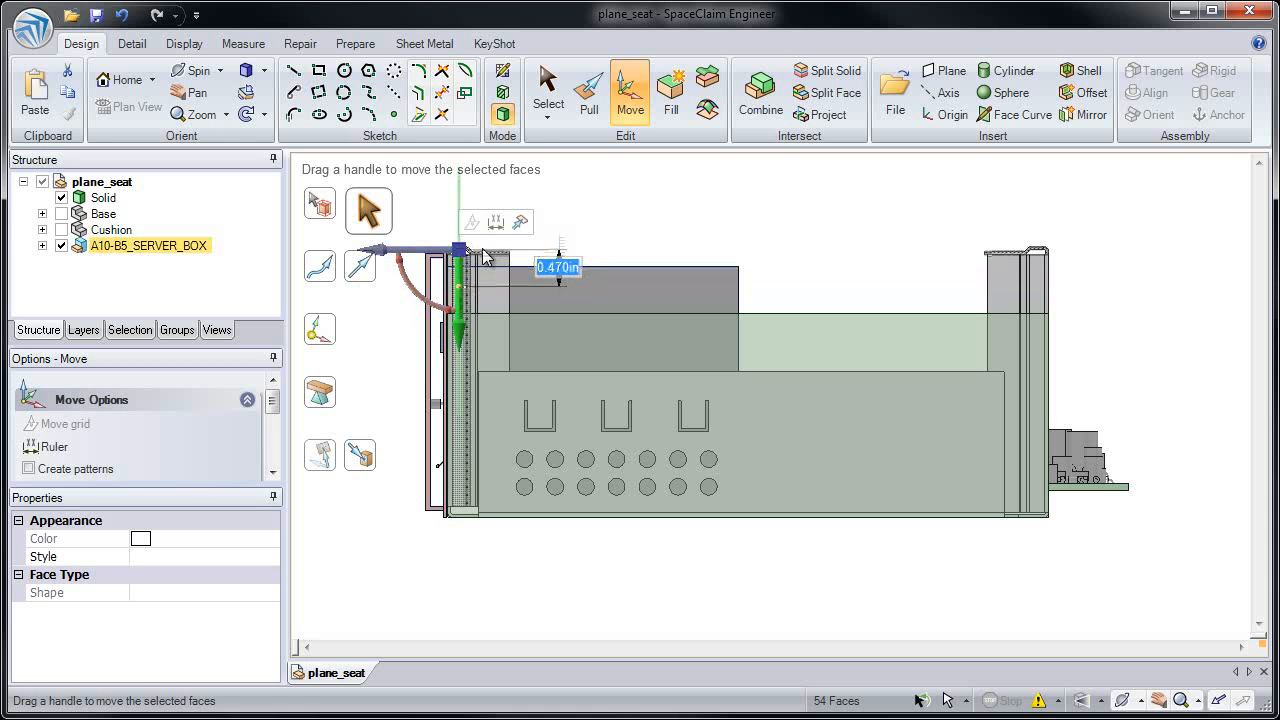
click(520, 221)
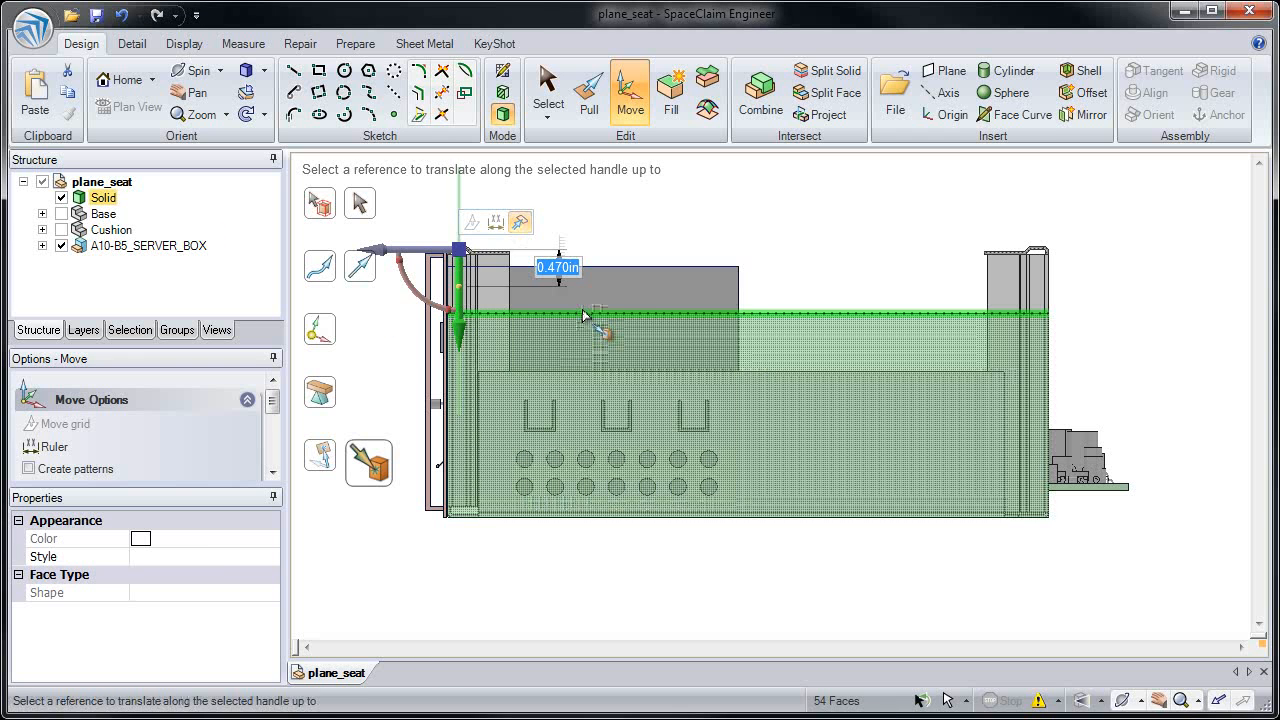
click(585, 316)
key(Escape)
key(h)
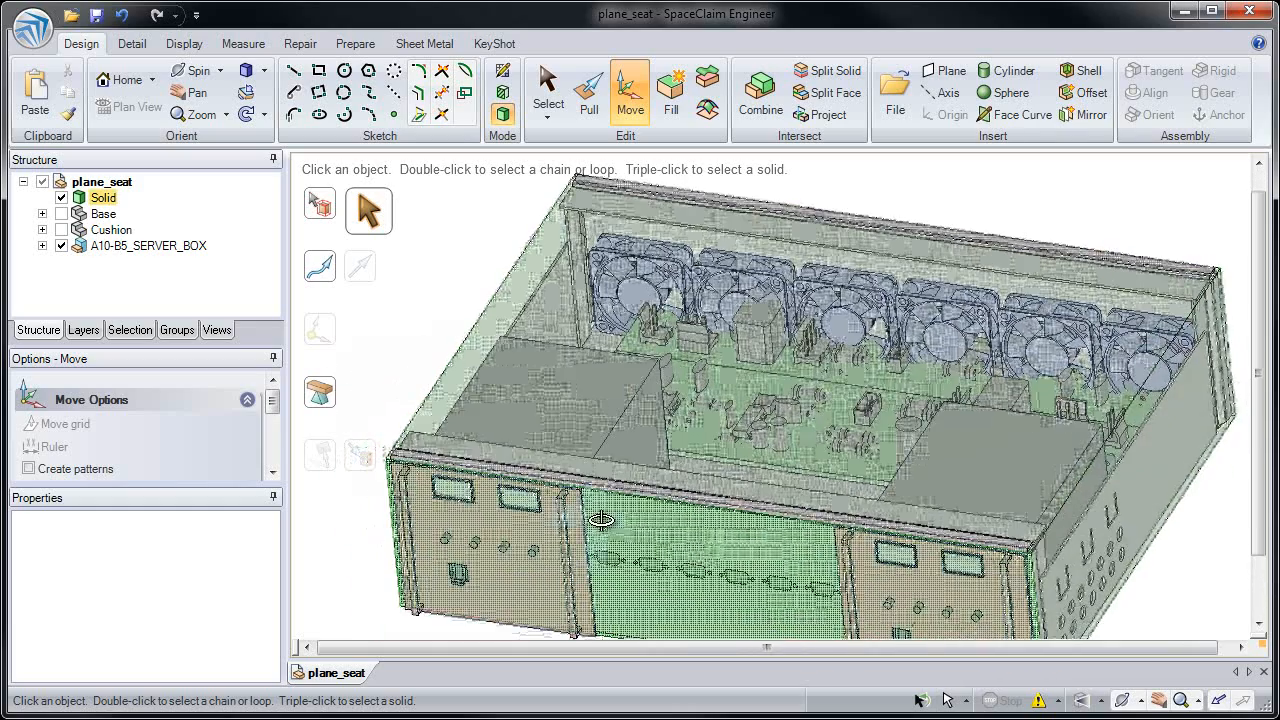
Isolate the server box's power supply behind the pink front panel, hiding all other components
click(922, 530)
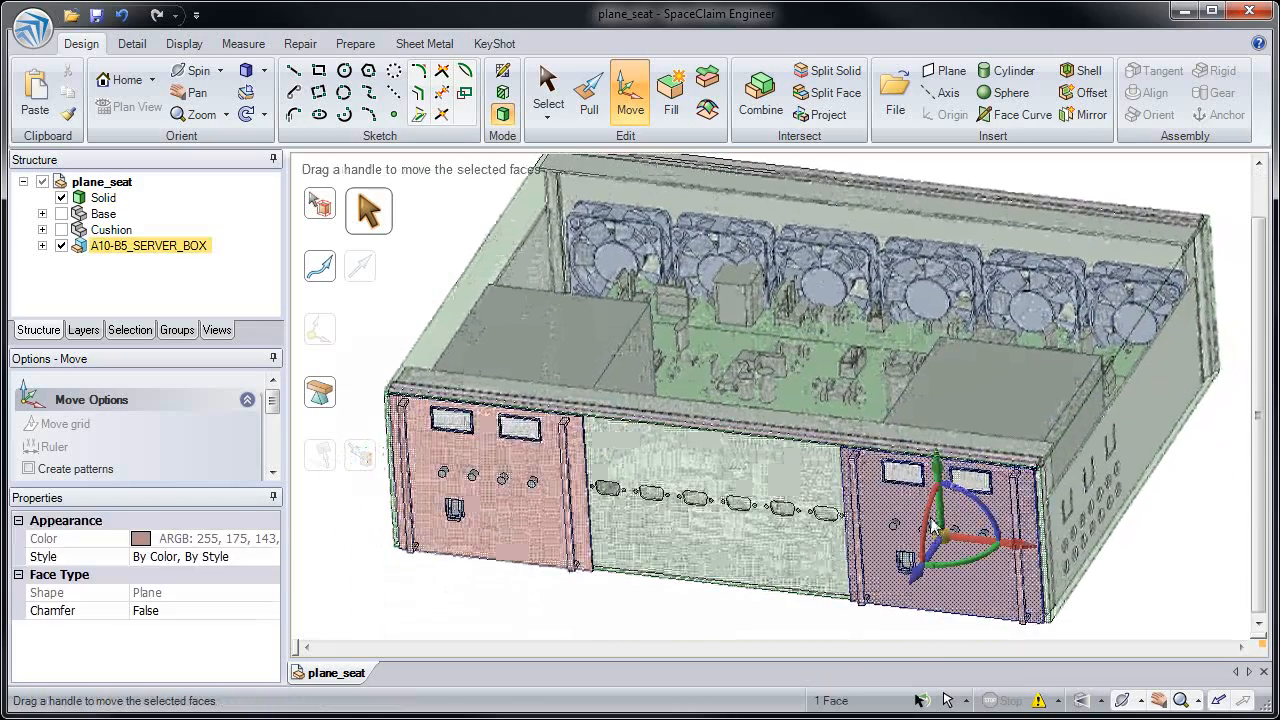
right_click(930, 525)
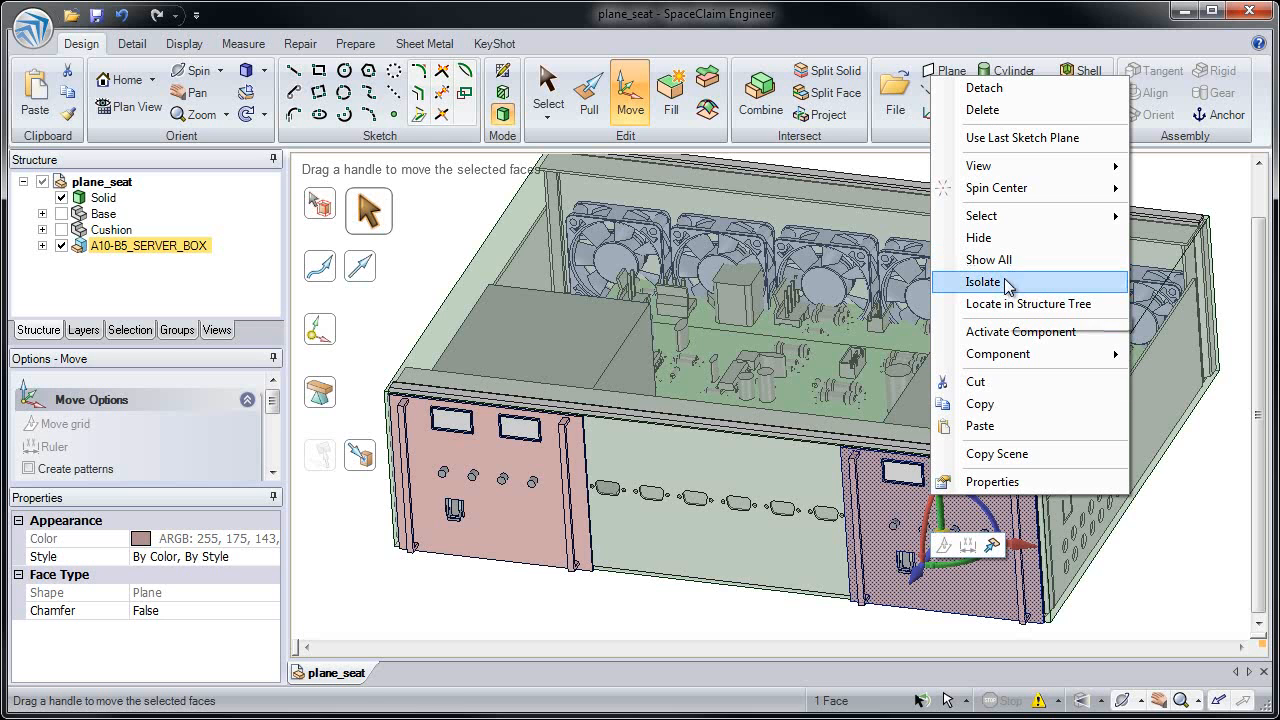
click(985, 283)
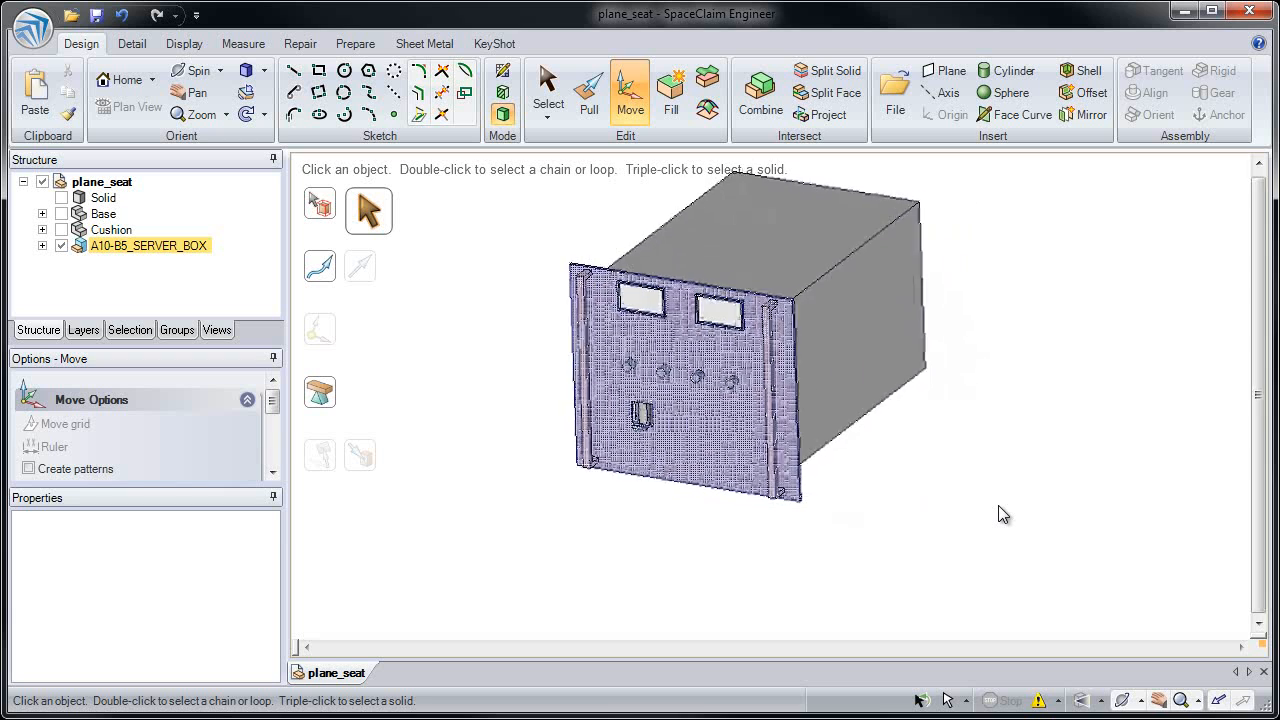
Dimension the isolated power supply's front panel along its upper edge for width and its side edge for height
click(703, 503)
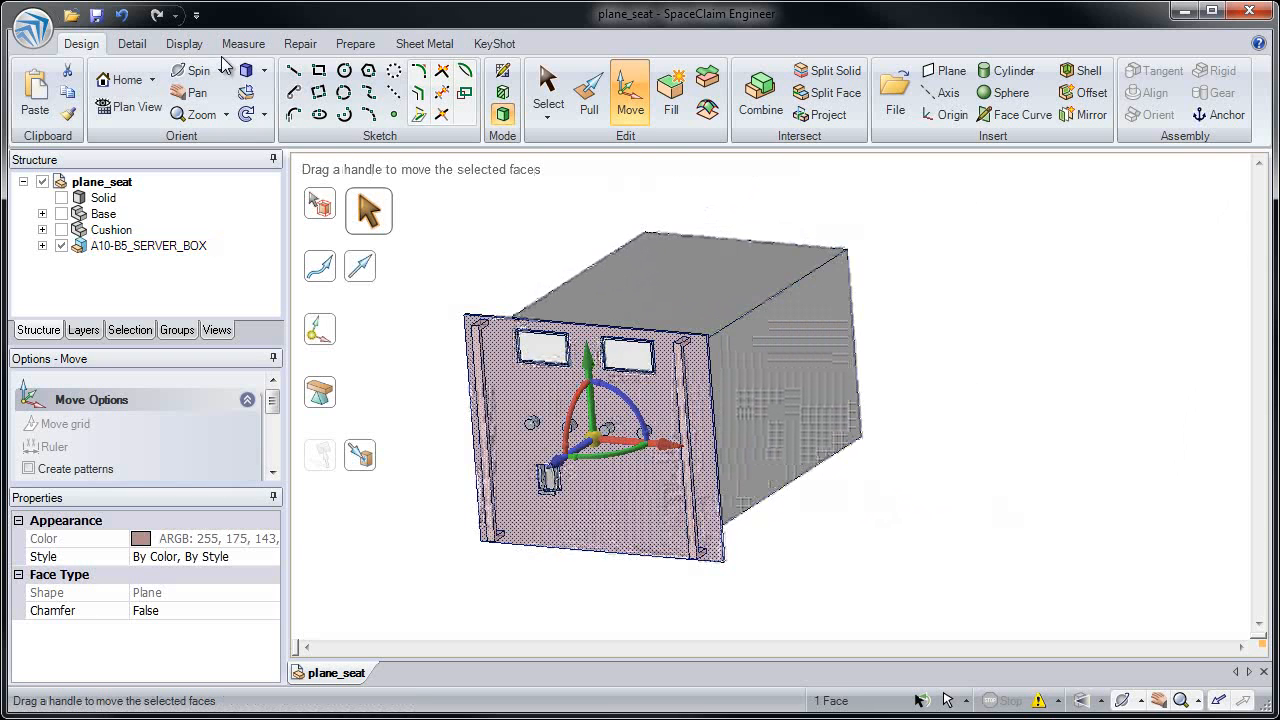
click(132, 44)
click(401, 90)
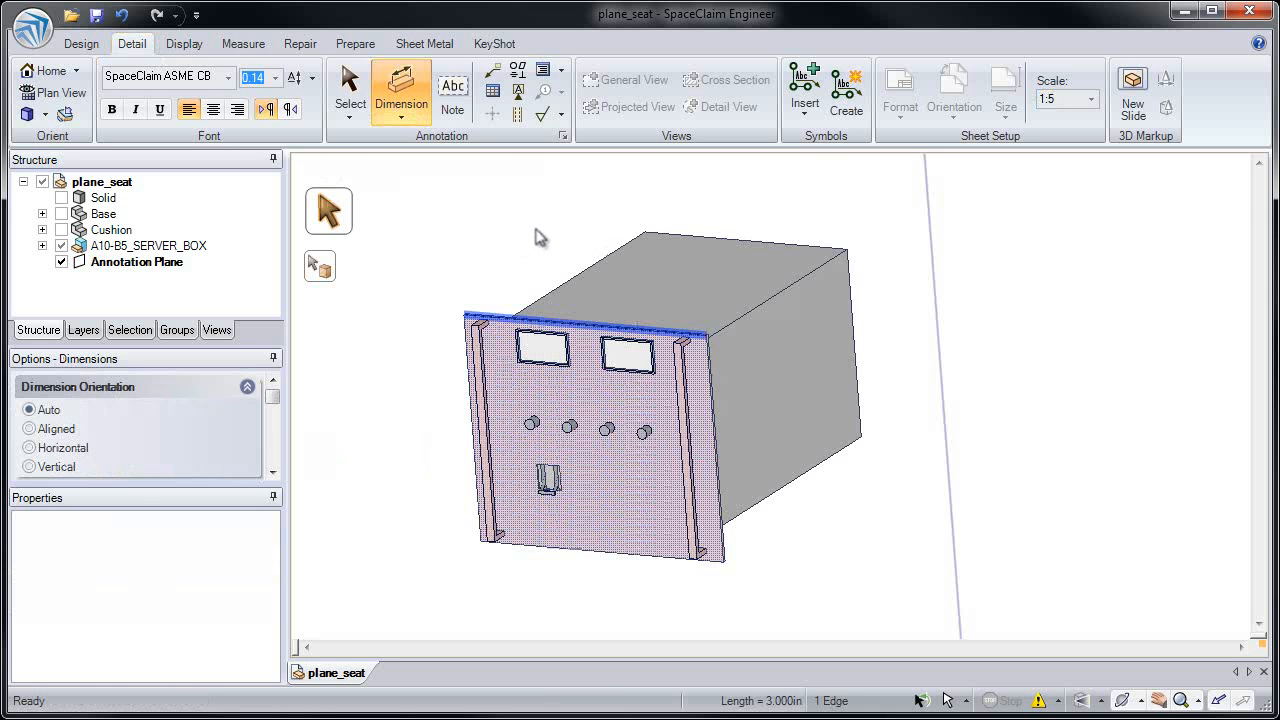
click(571, 217)
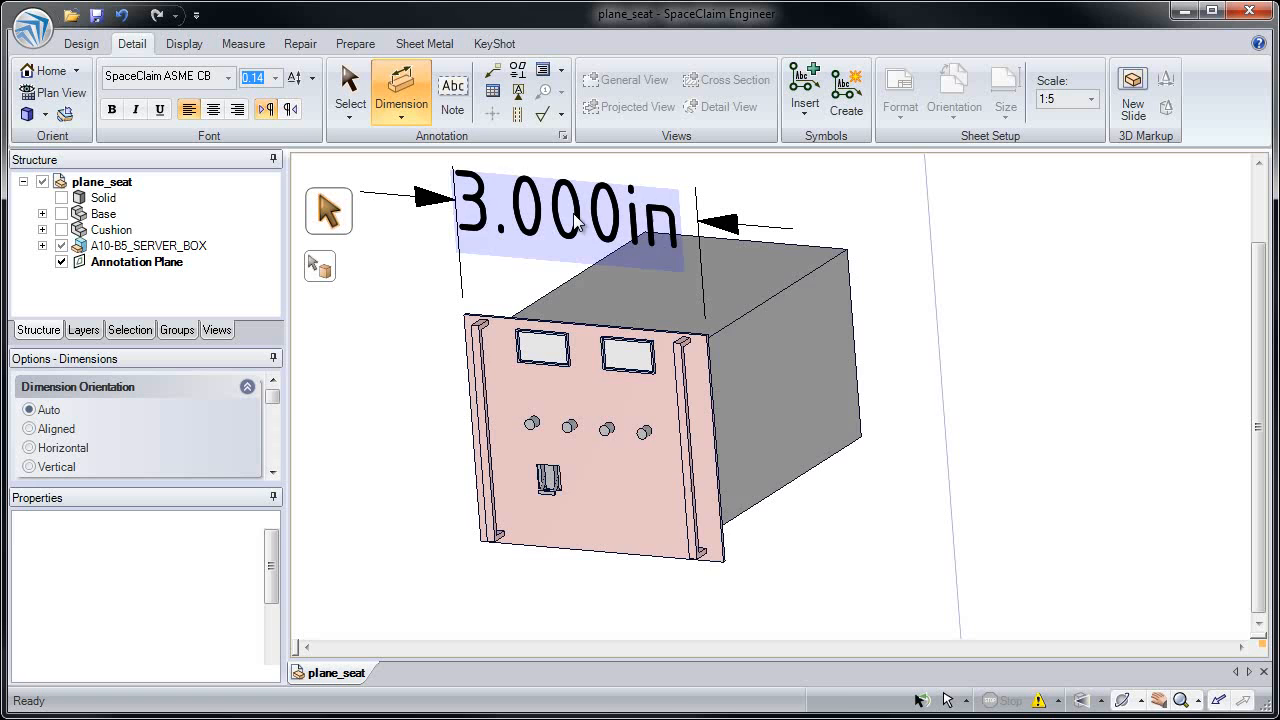
click(716, 408)
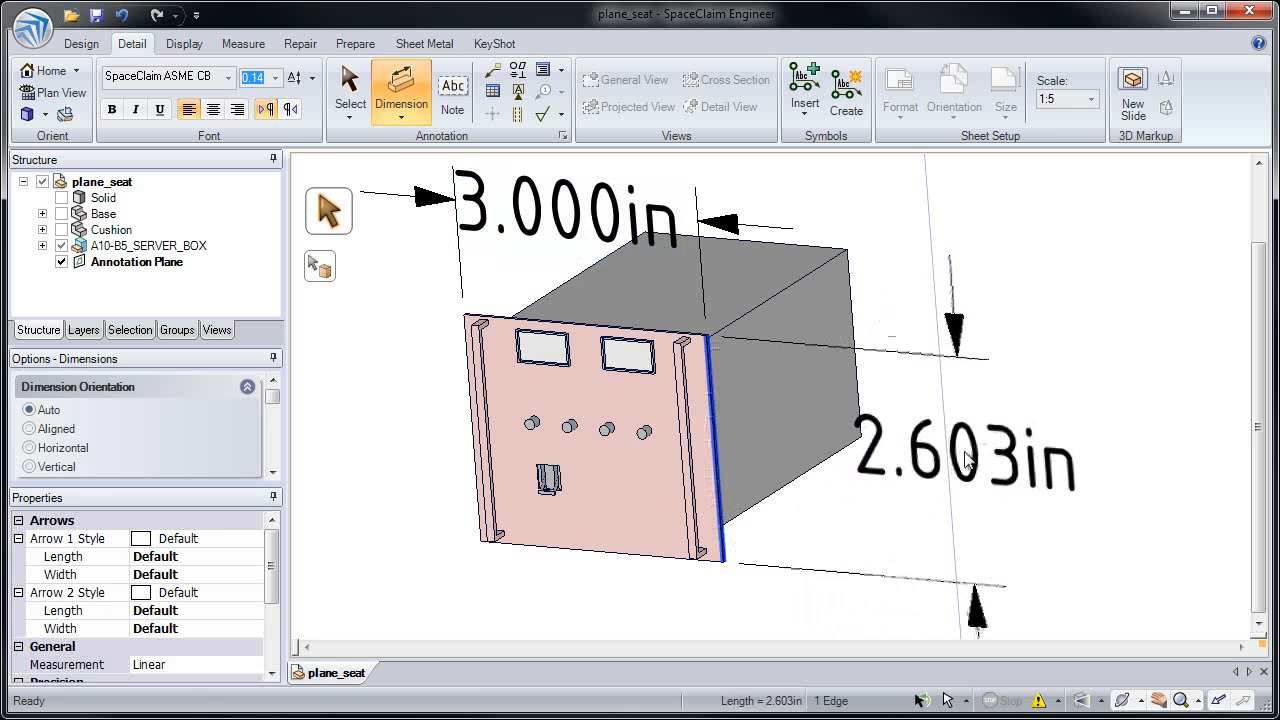
click(966, 458)
key(Escape)
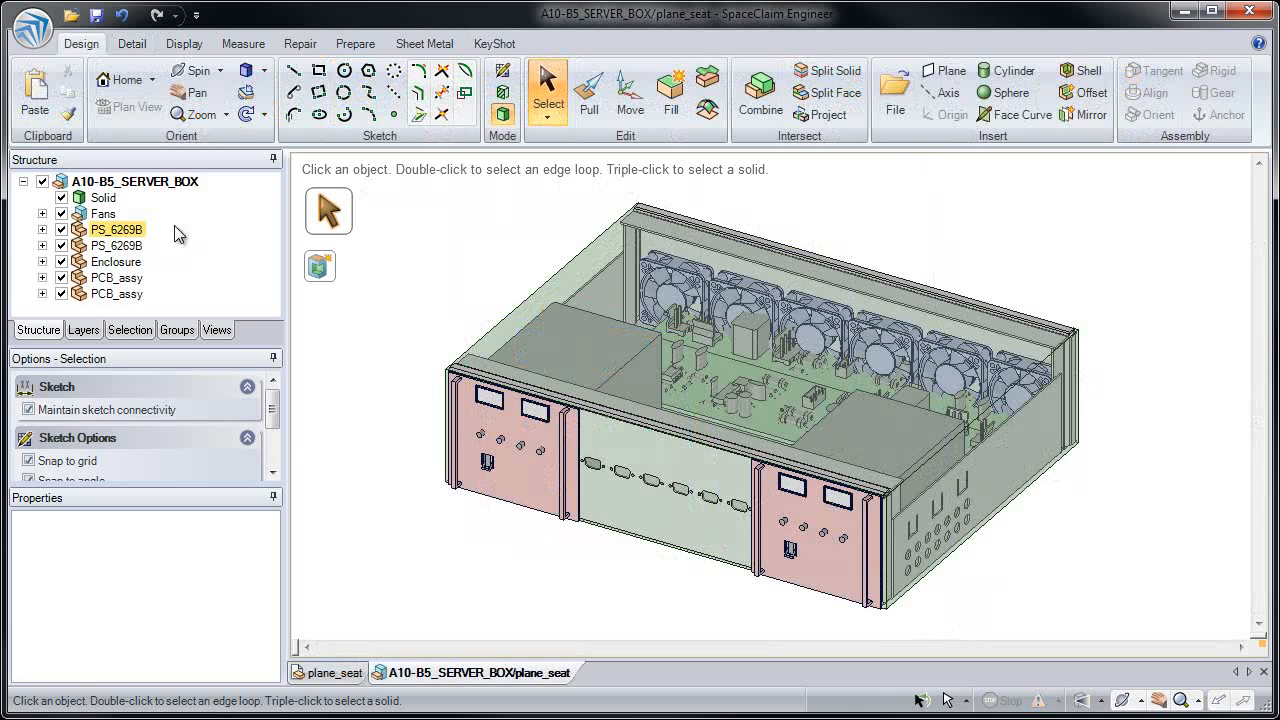
Replace the first PS_6269B component with the Parasolid file PS_8801X-AC.x_b from the Bidmodeling folder
click(128, 231)
right_click(128, 231)
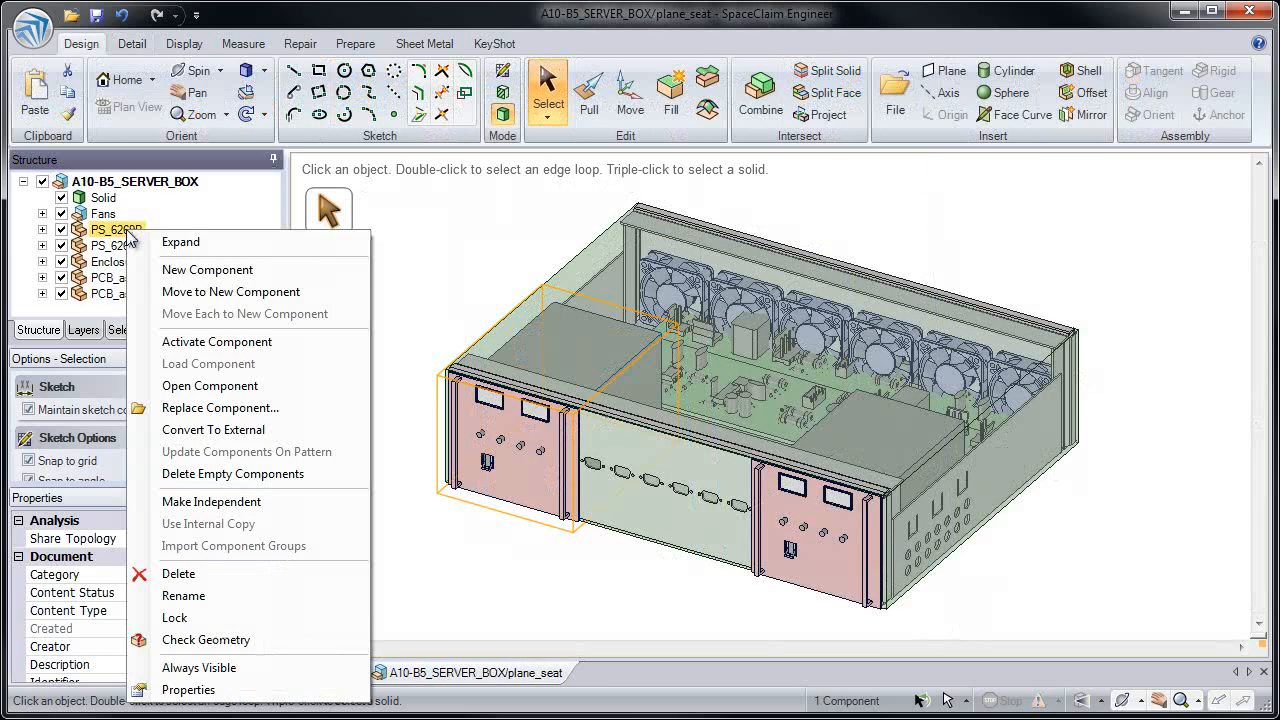
click(208, 410)
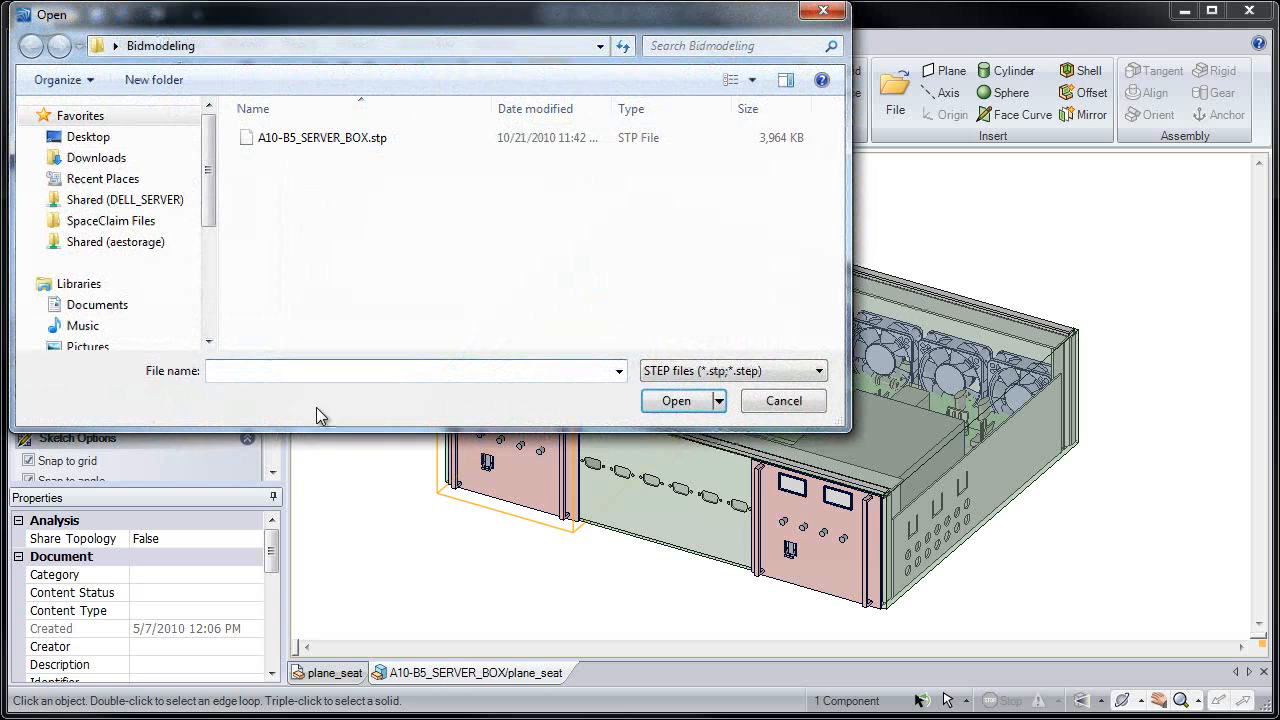
click(693, 374)
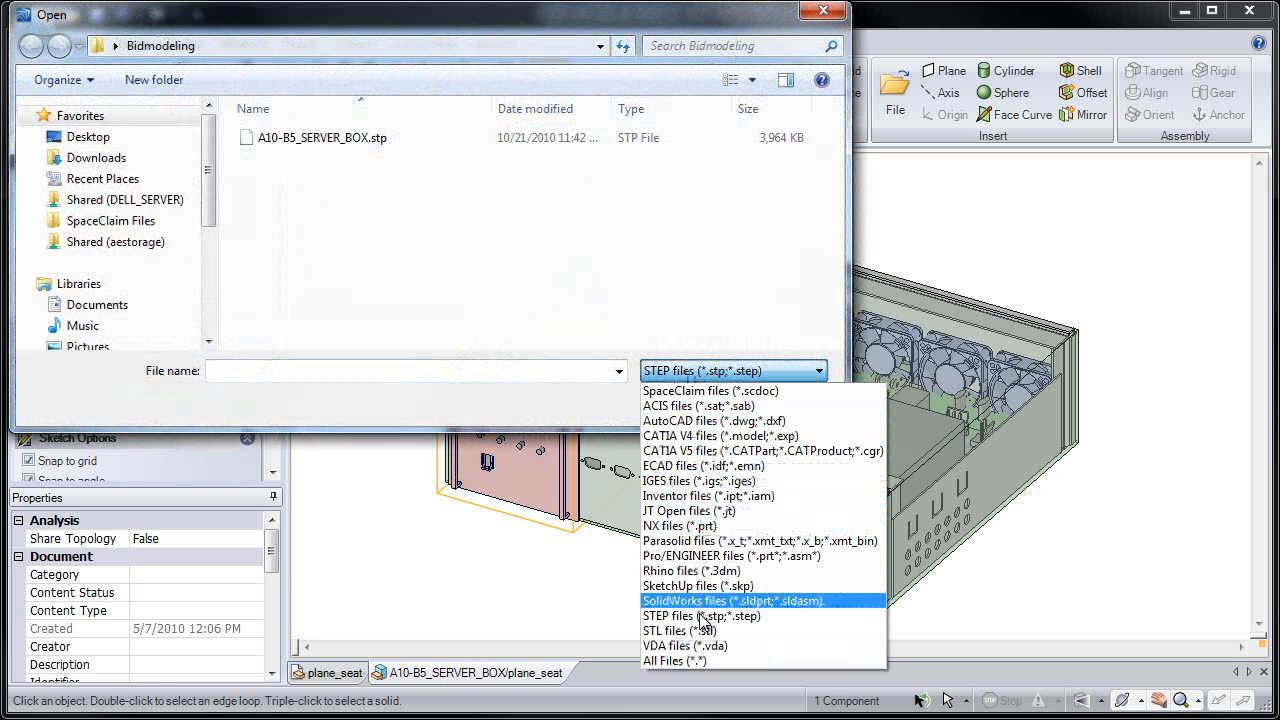
click(707, 542)
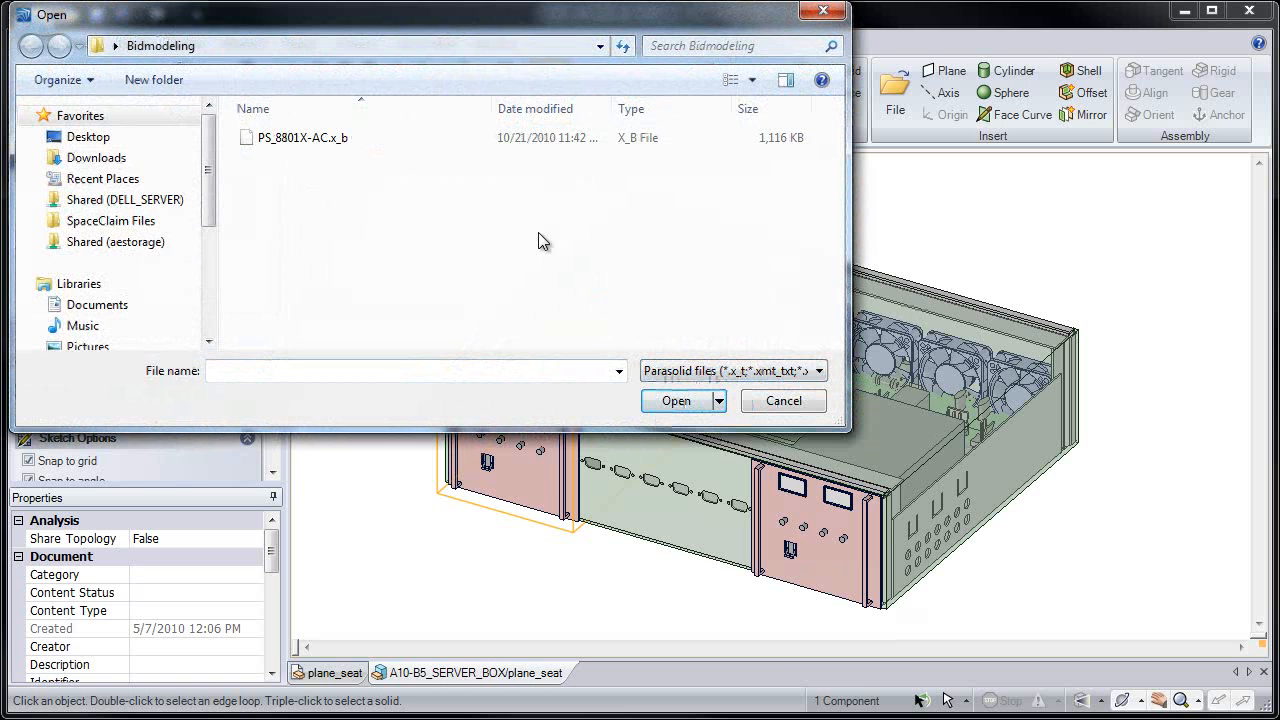
double_click(385, 138)
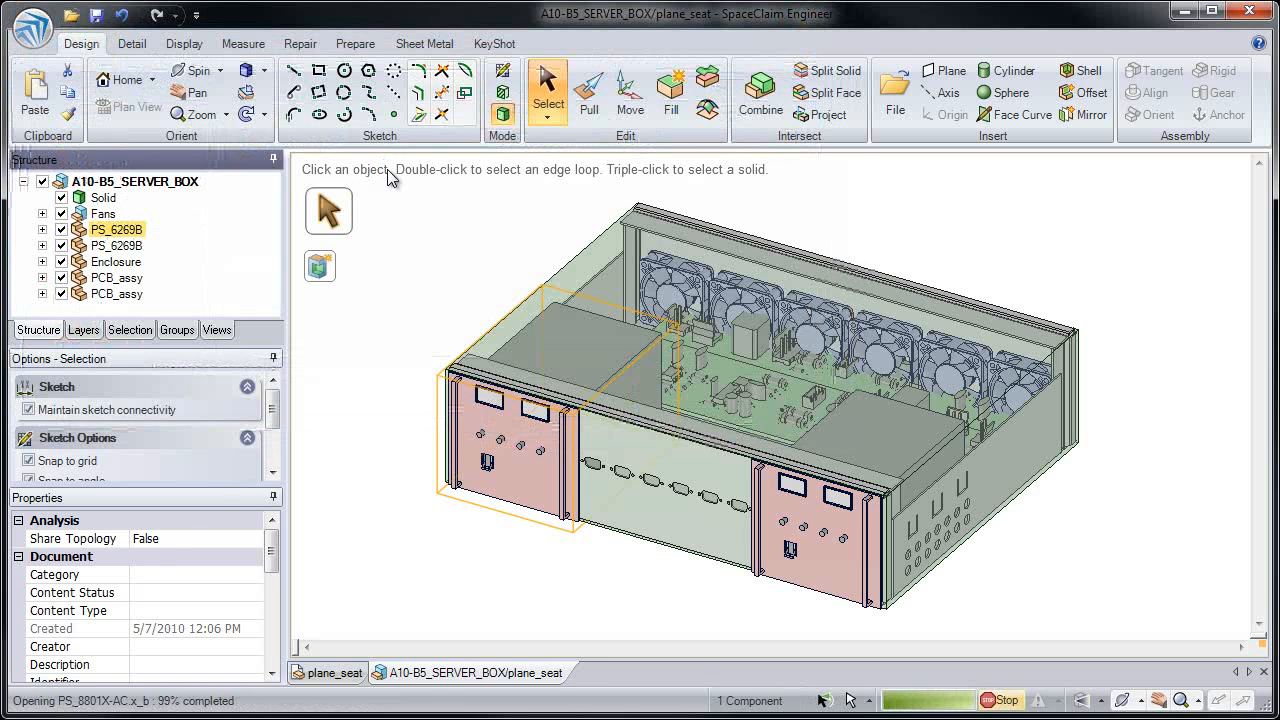
Copy the PS_8801X-AC along the front up to the remaining PS_6269B's outer lower corner, and delete that PS_6269B
ctrl+middle_drag(577, 452, 556, 506)
drag(551, 392, 609, 592)
shift+middle_drag(584, 562, 528, 436)
ctrl+drag(594, 470, 726, 521)
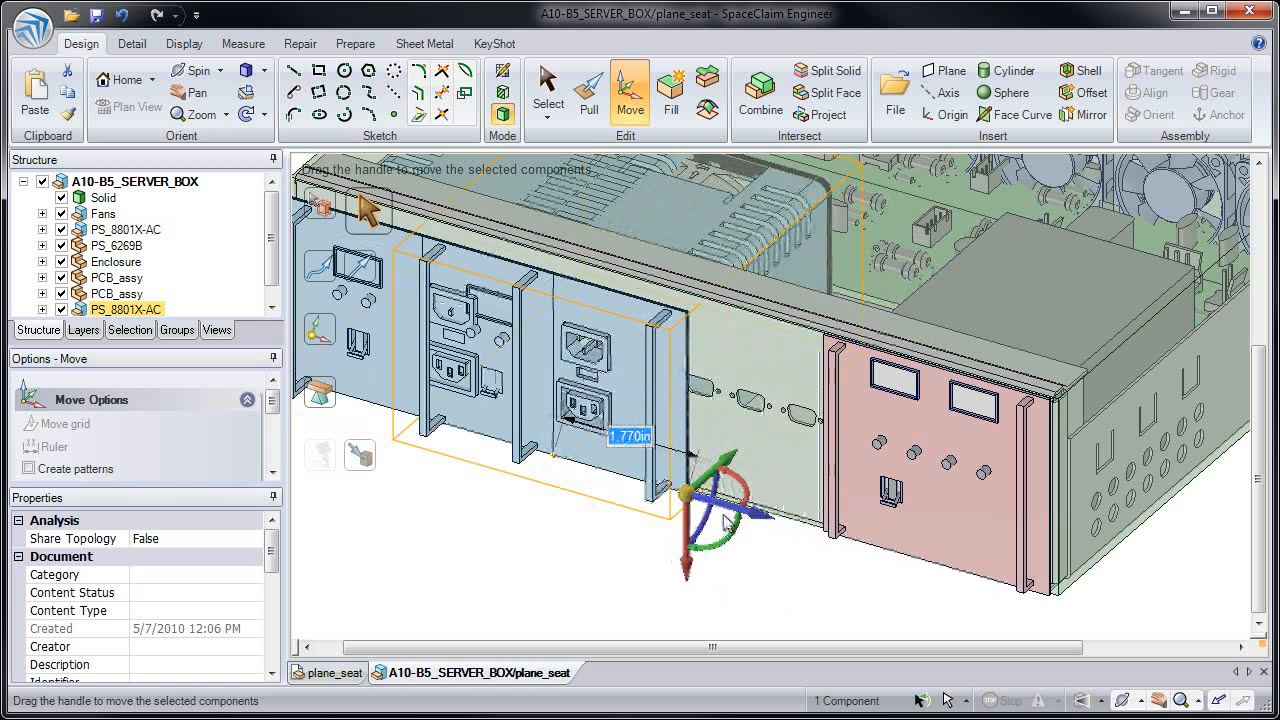
key(u)
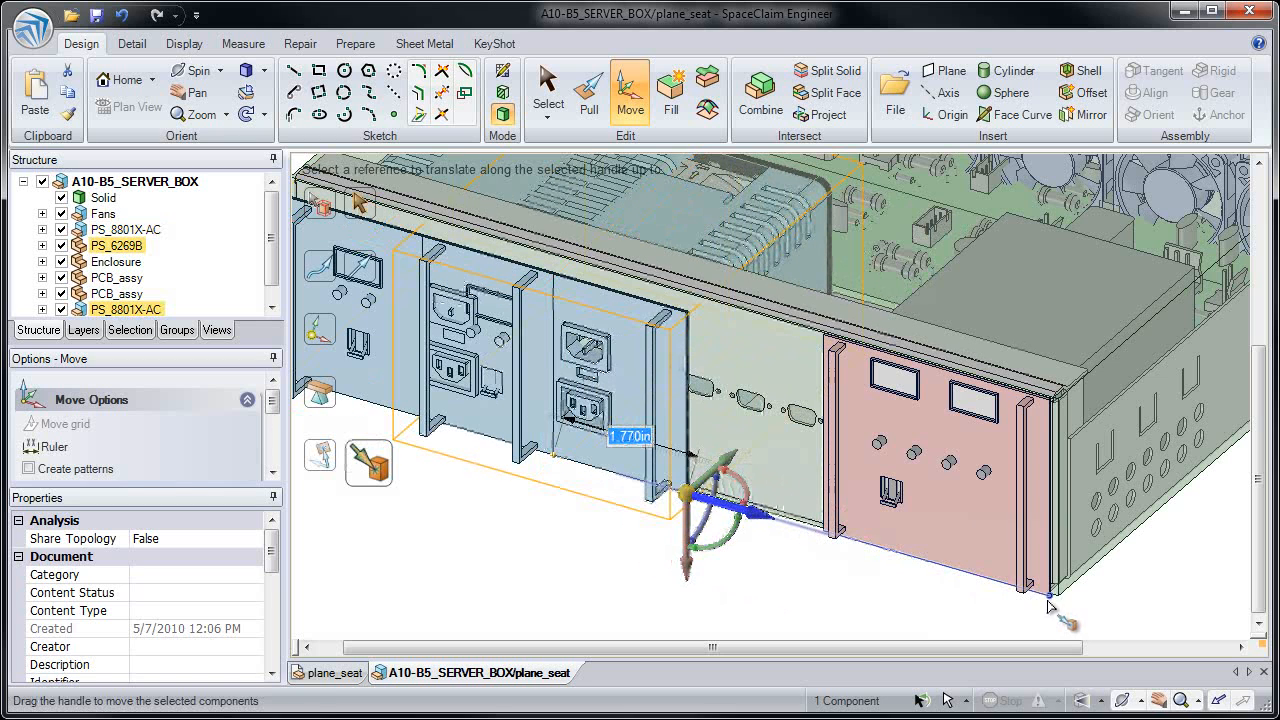
click(1053, 599)
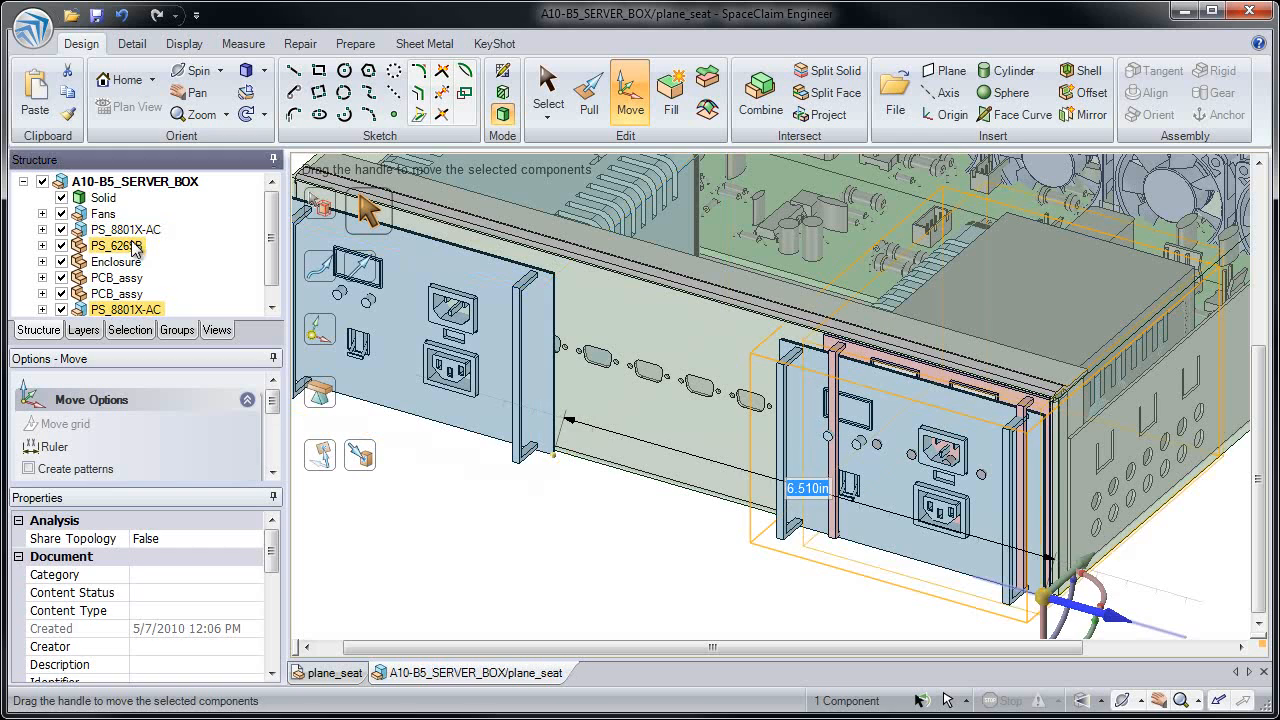
click(383, 468)
shift+middle_drag(446, 478, 528, 481)
Toggle the first PS_8801X-AC's visibility to inspect the enclosure's front panel behind it
click(61, 229)
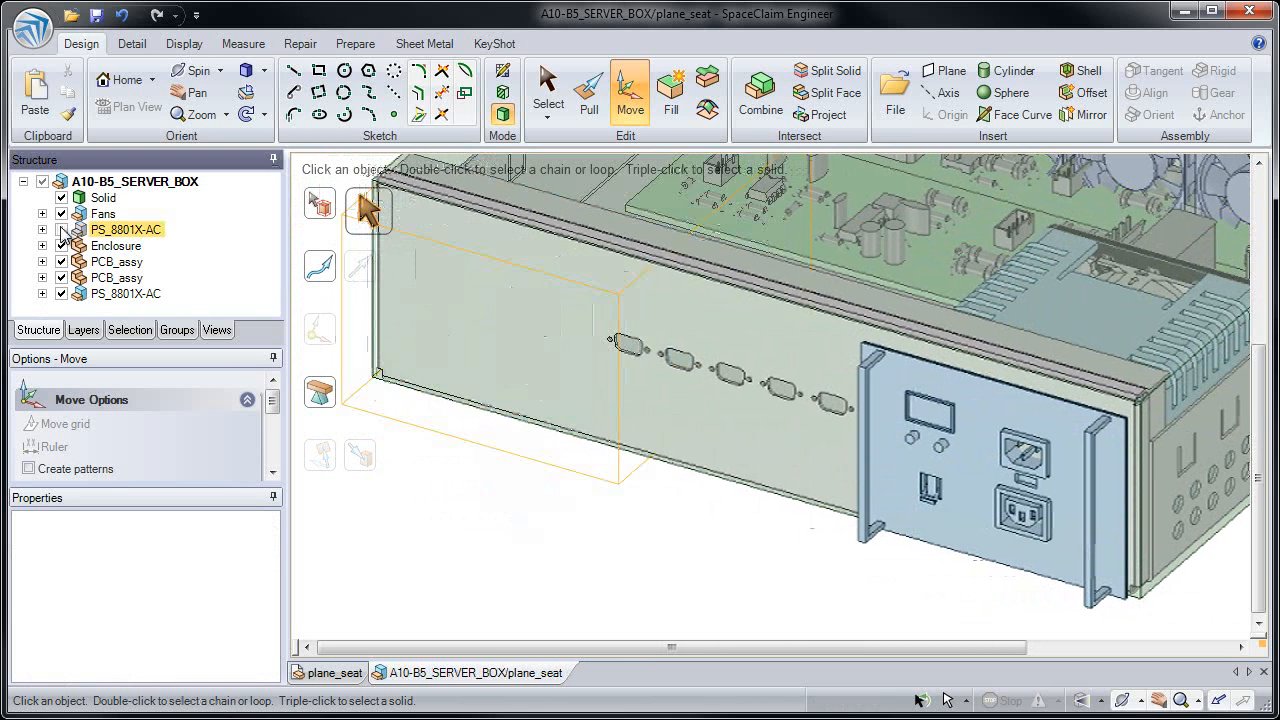
click(61, 229)
click(61, 229)
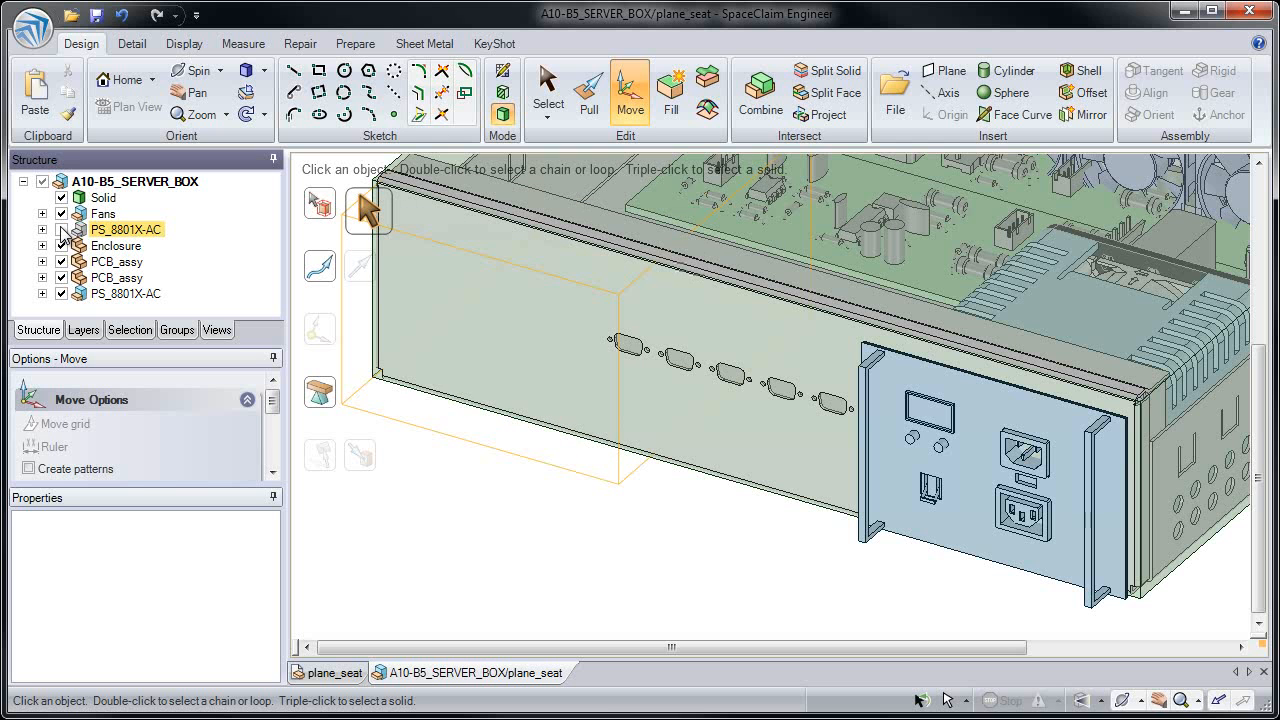
click(61, 229)
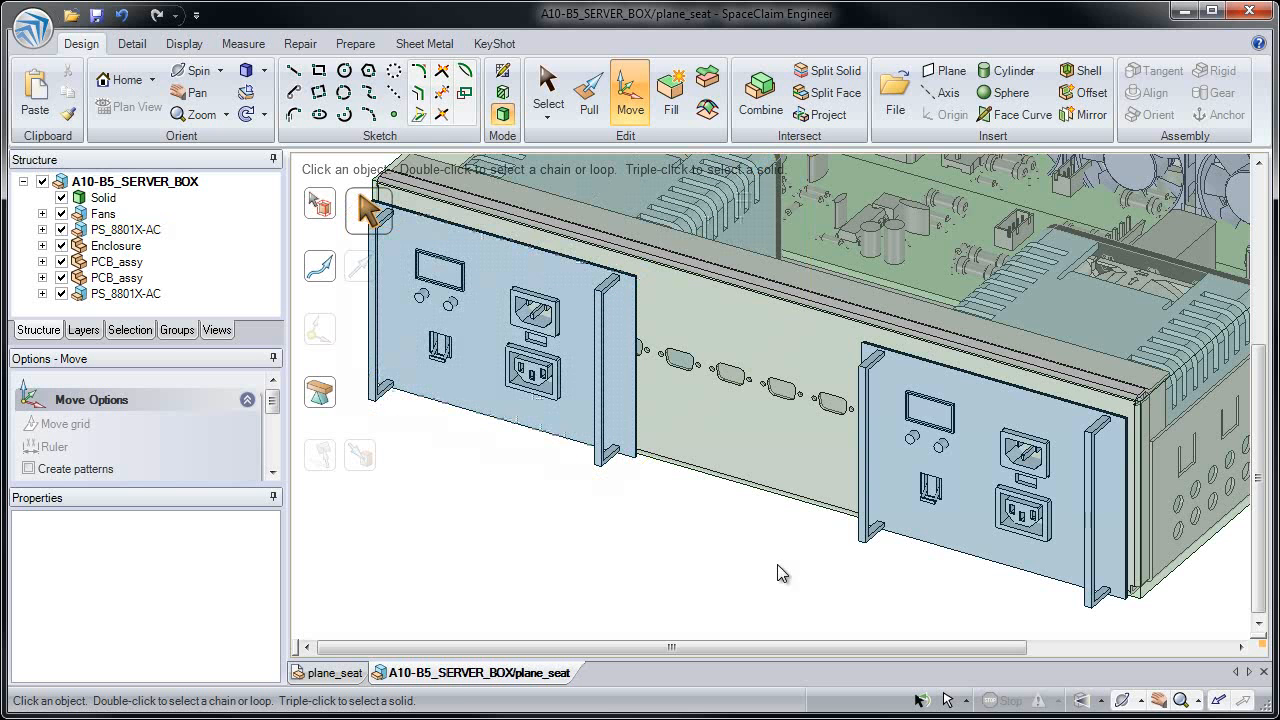
Use Combine to cut openings for both PS_8801X-AC power supplies in the enclosure's front panel, keeping the cutters
click(768, 100)
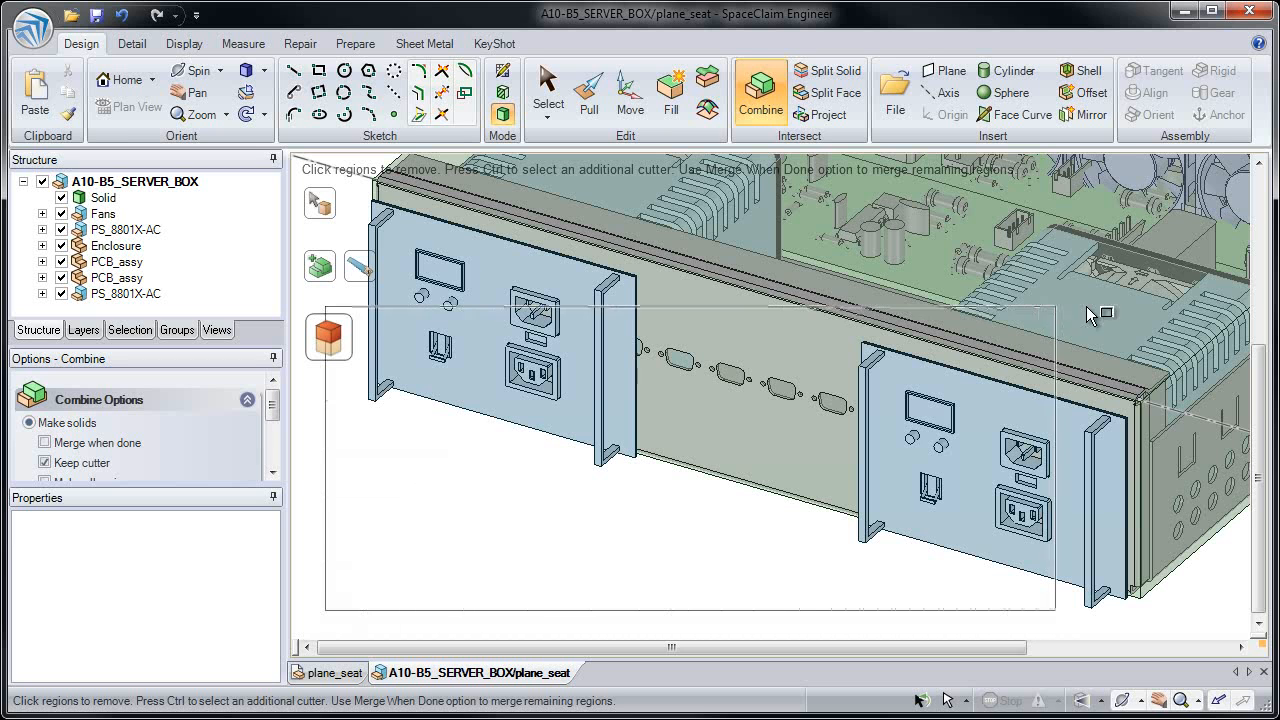
click(826, 489)
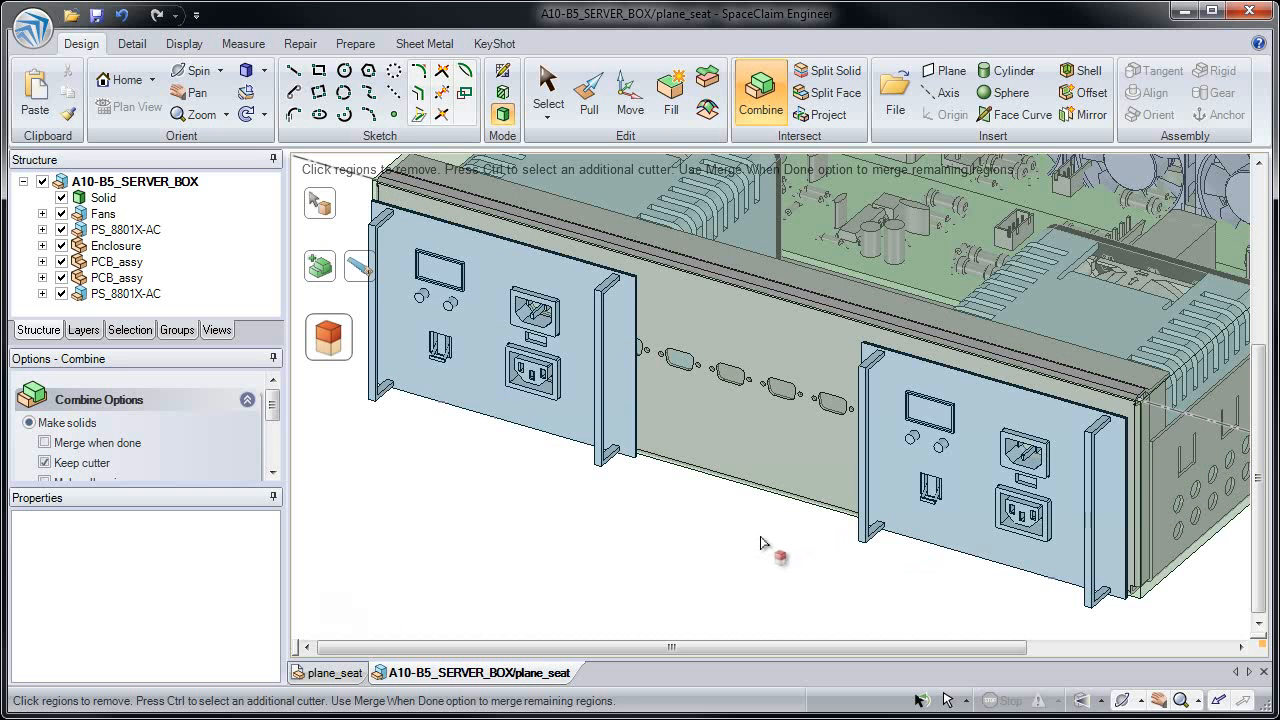
key(Escape)
Isolate the enclosure, hiding the other server box components
triple_click(780, 330)
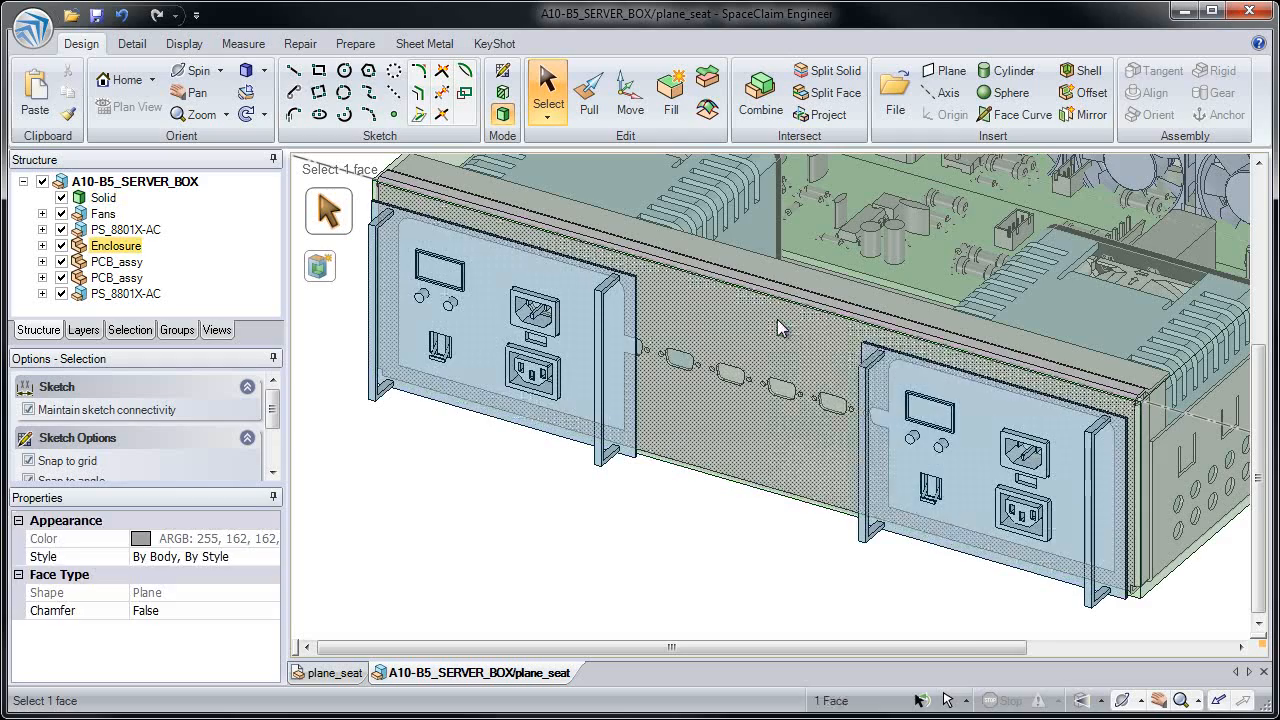
right_click(784, 322)
click(796, 523)
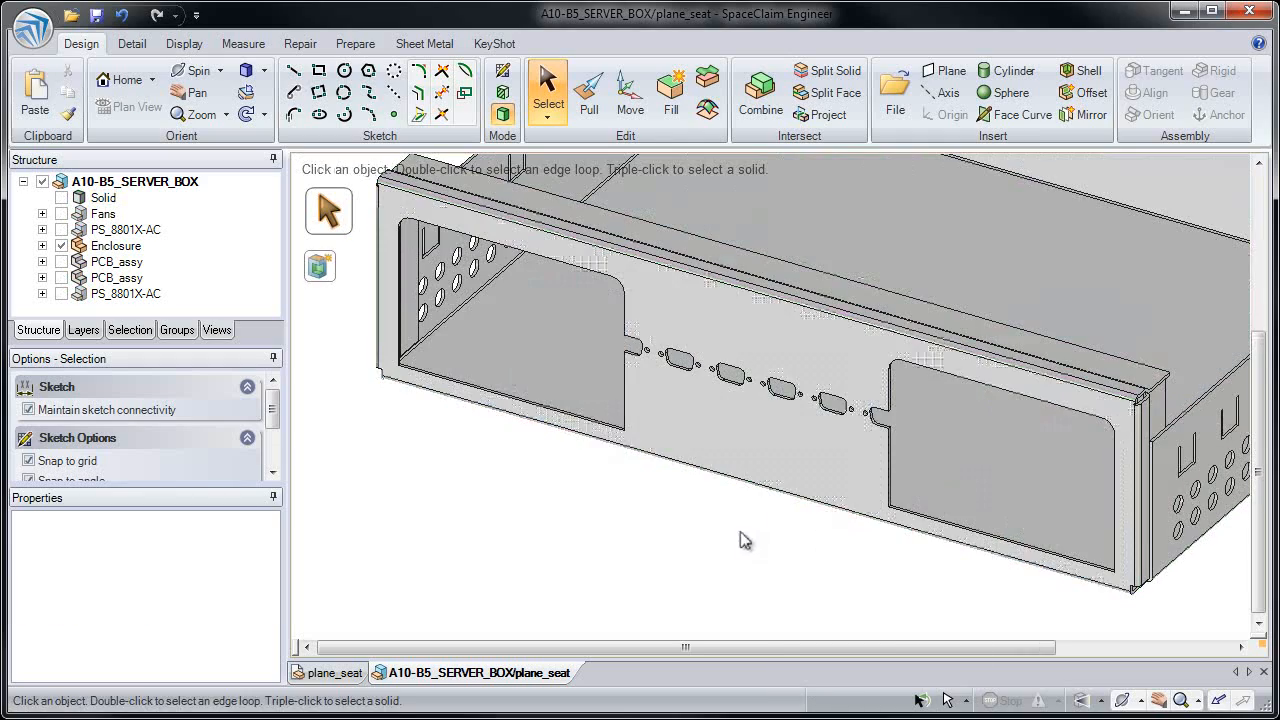
Fill the partial connector cutouts beside both power supply openings and the full cutout nearest the right-hand opening, including their screw holes
scroll(689, 443, up, 5)
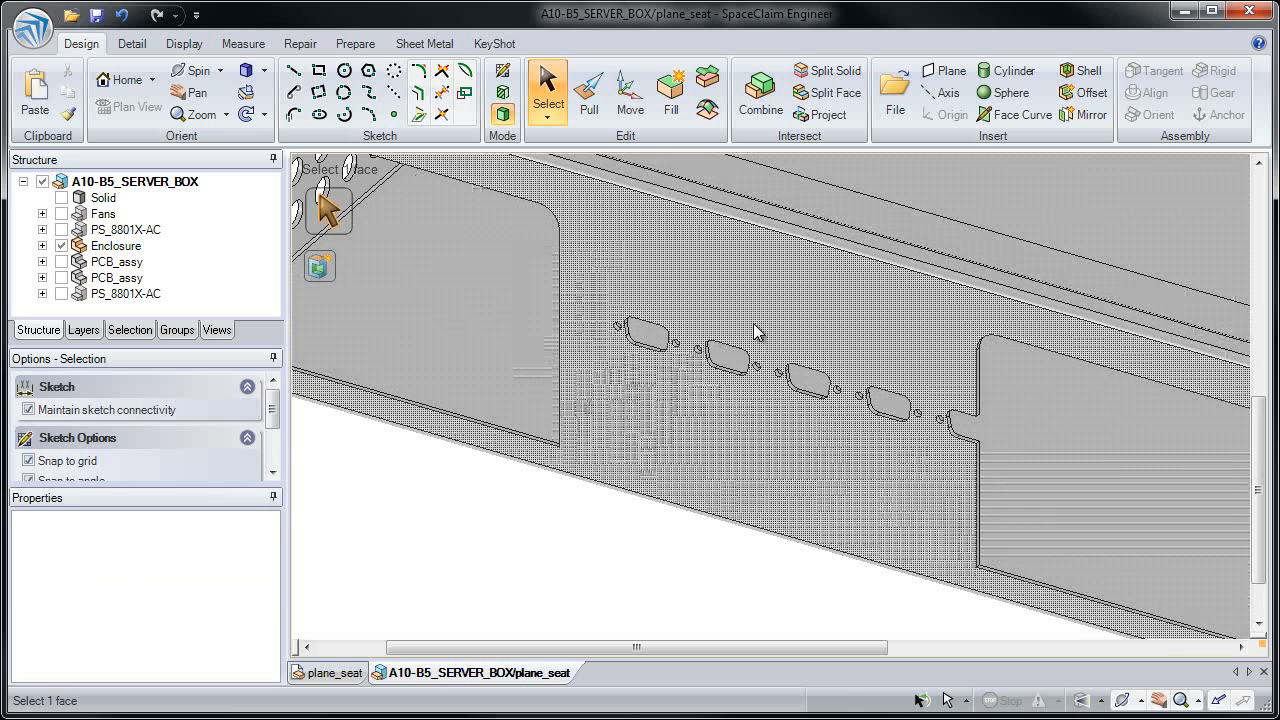
drag(922, 360, 1009, 468)
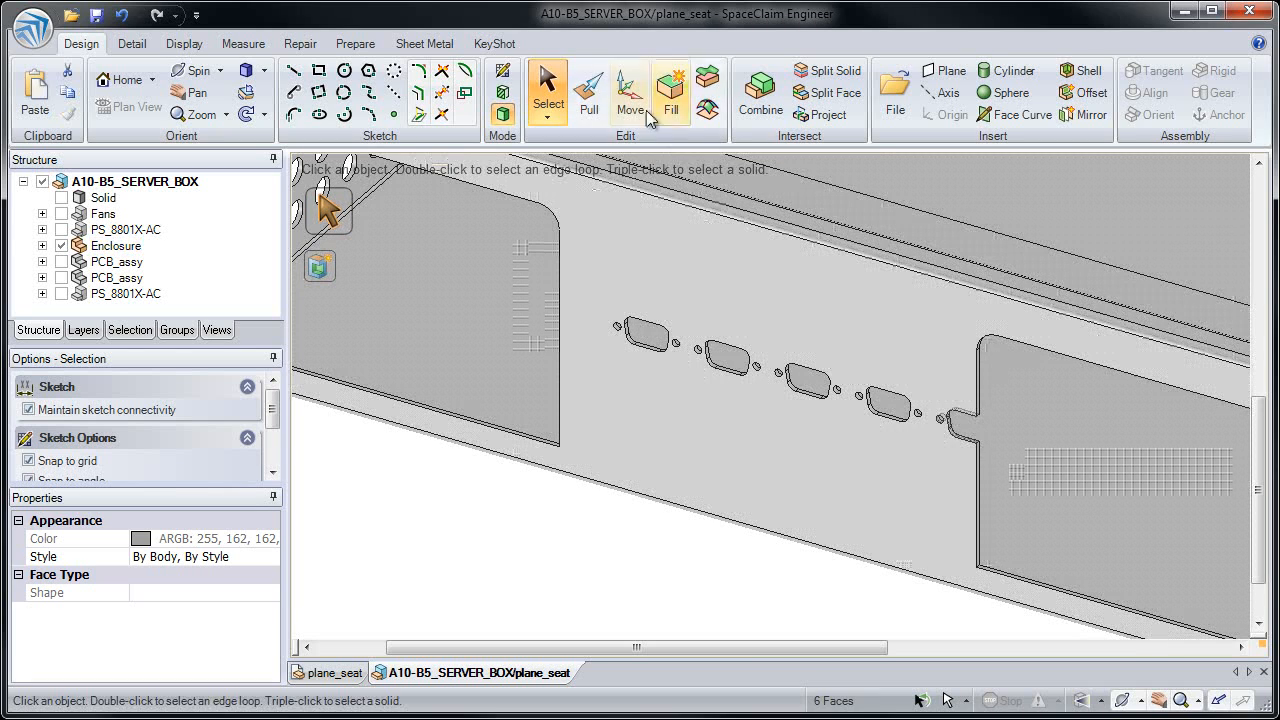
drag(834, 328, 951, 451)
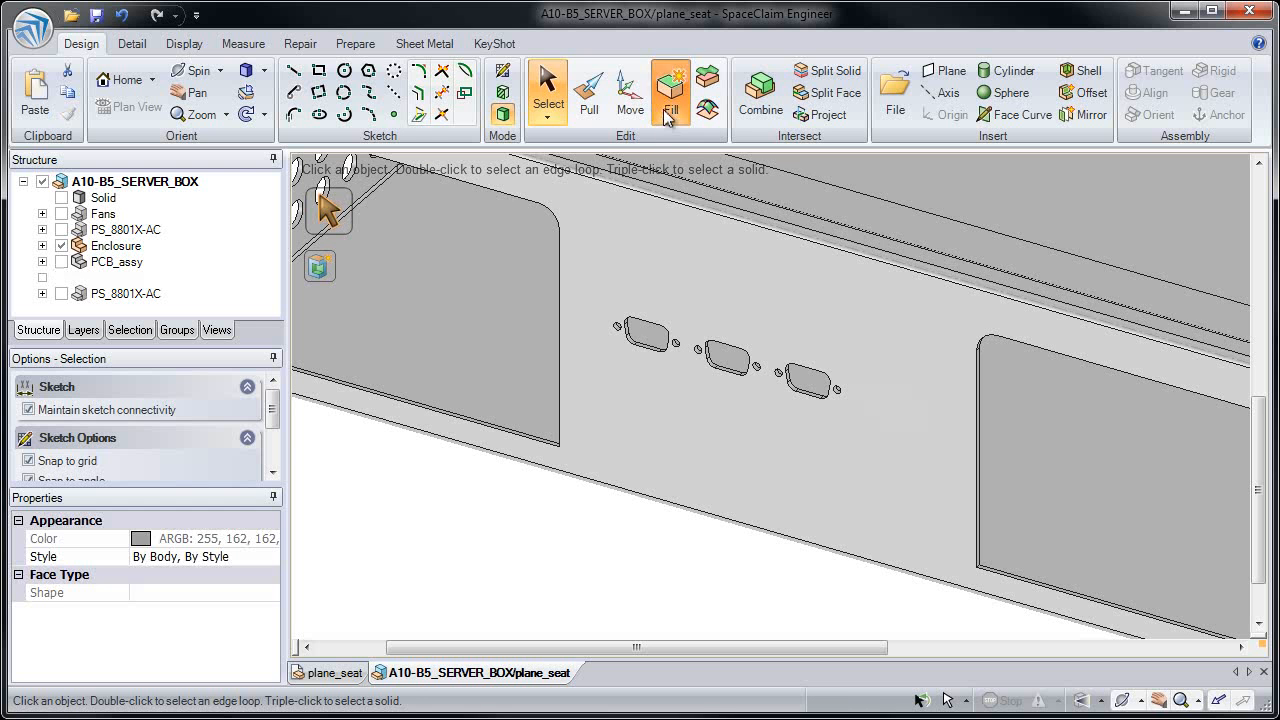
Move the three remaining connector cutouts and their screw holes up 0.25 in on the enclosure's front panel
click(630, 97)
drag(755, 408, 879, 451)
drag(725, 328, 731, 283)
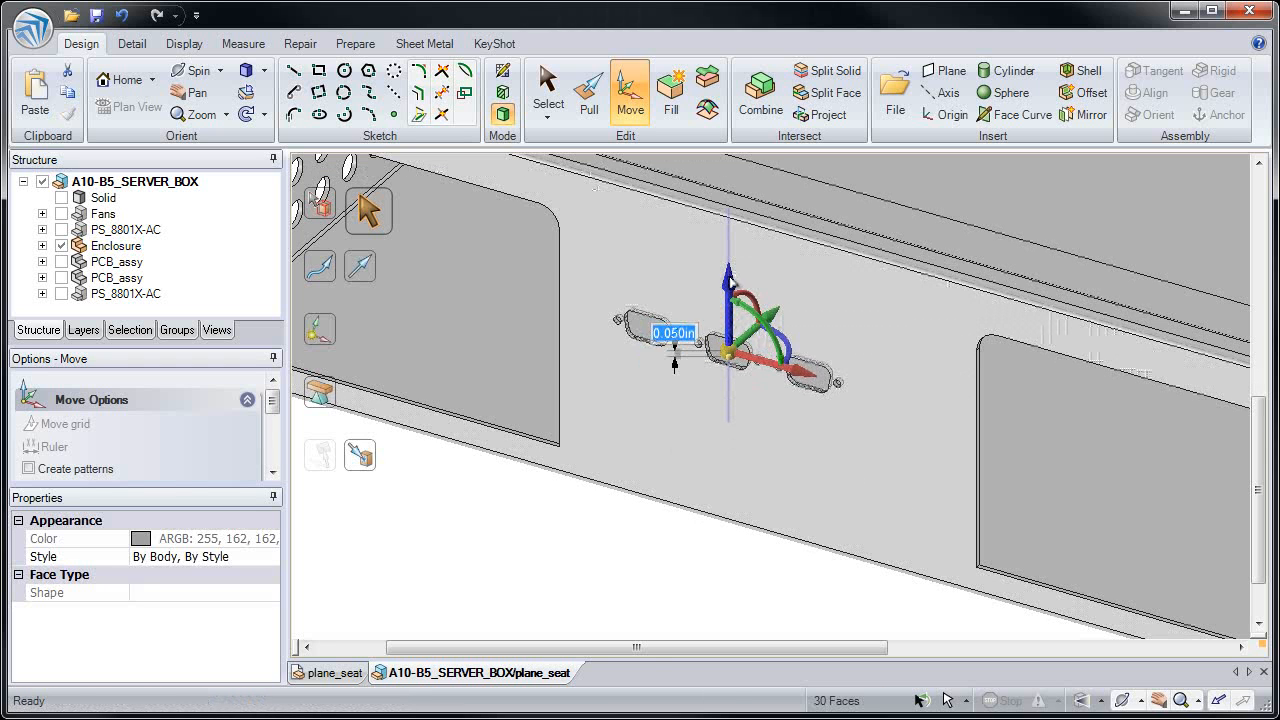
text(.25)
key(Return)
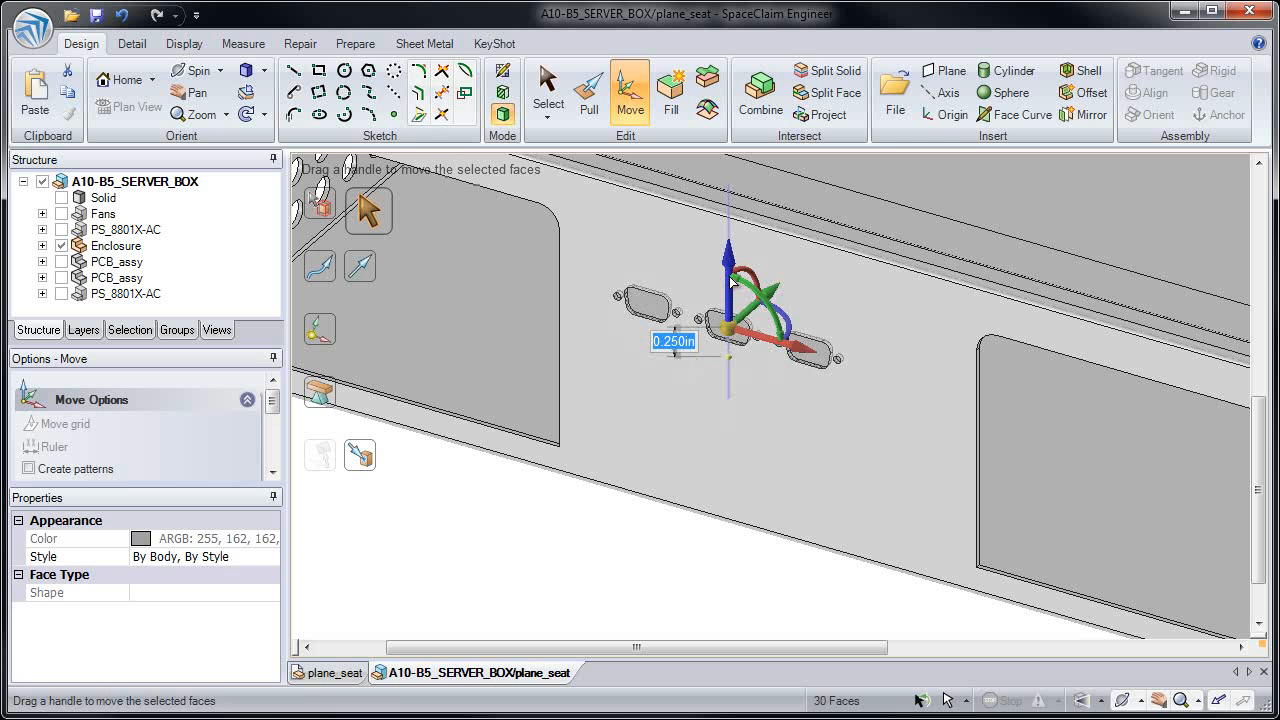
Copy the row of three connector cutouts downward with a spacing of 0.5 in
ctrl+drag(726, 316, 722, 330)
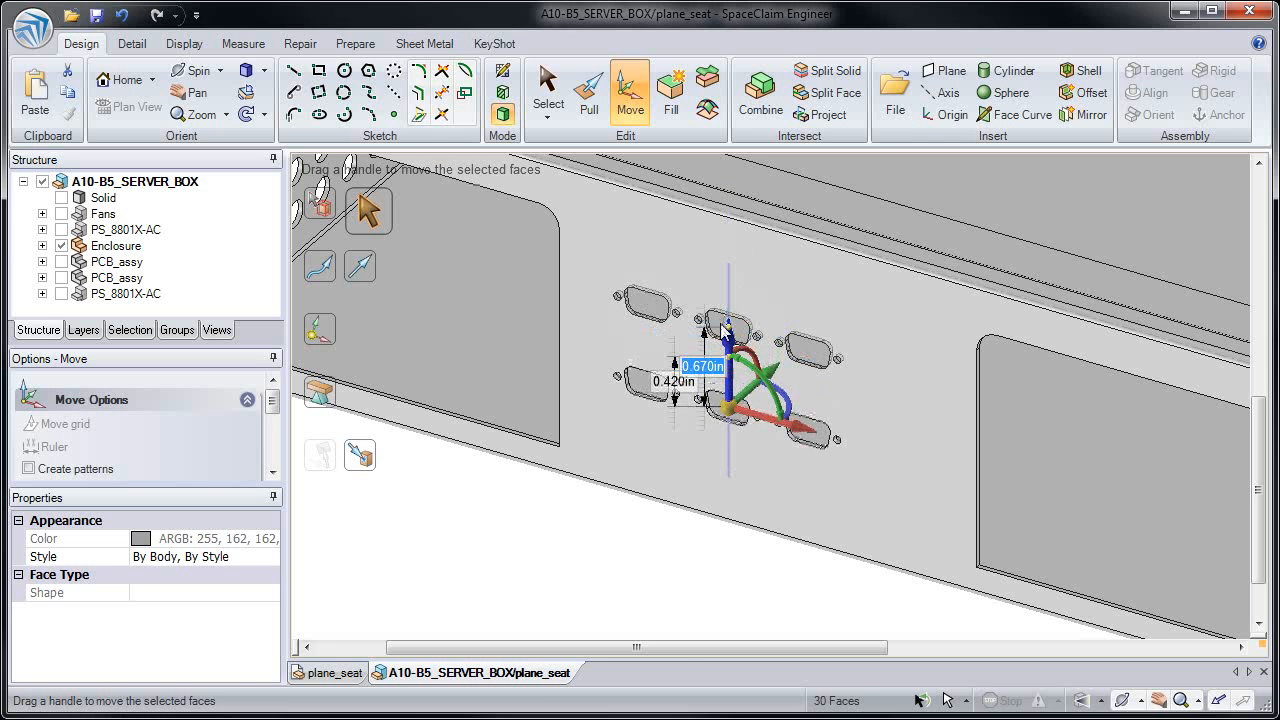
text(.5)
key(Return)
Select all six connector cutouts and move them sideways to centre them between the two power supply openings
drag(584, 267, 889, 468)
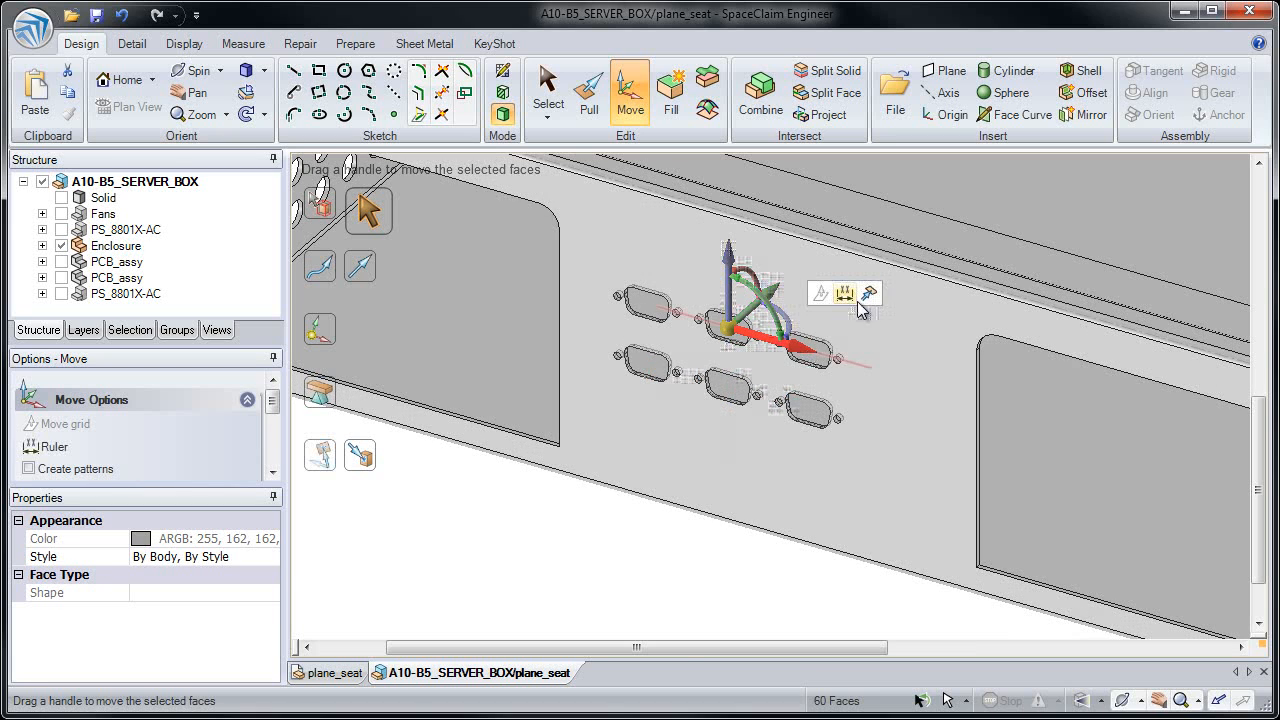
click(850, 296)
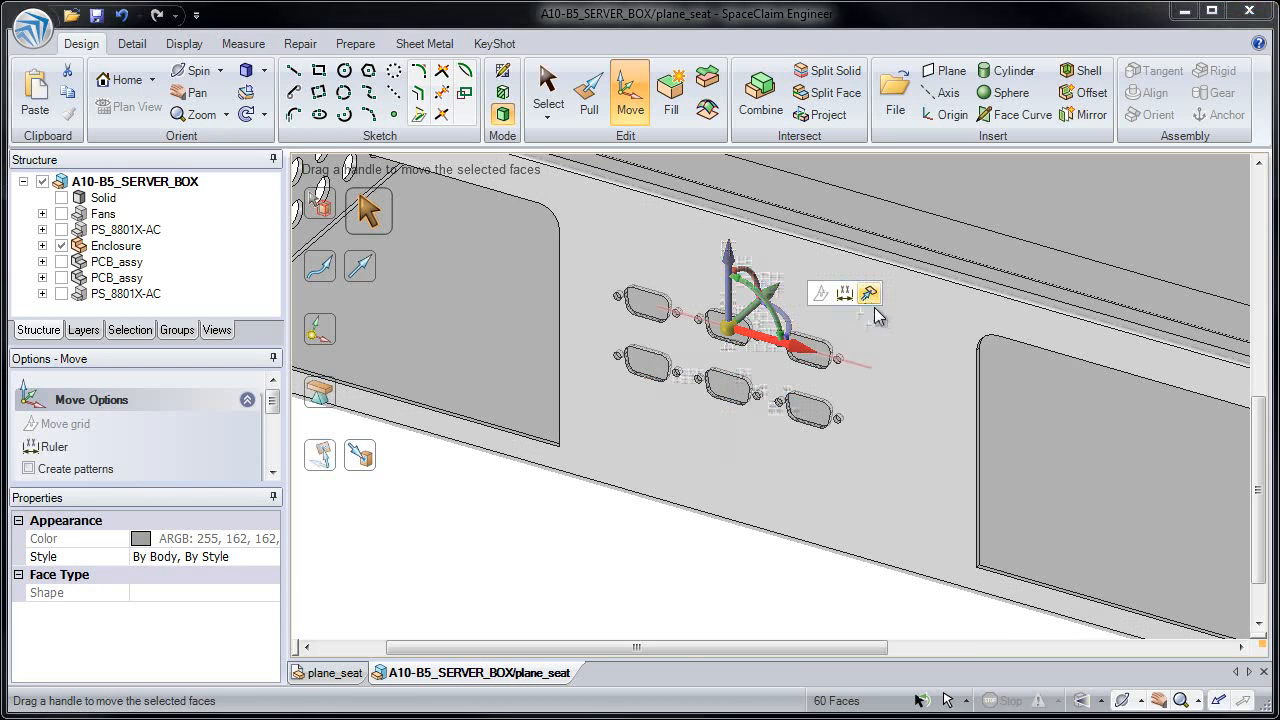
click(808, 457)
click(737, 561)
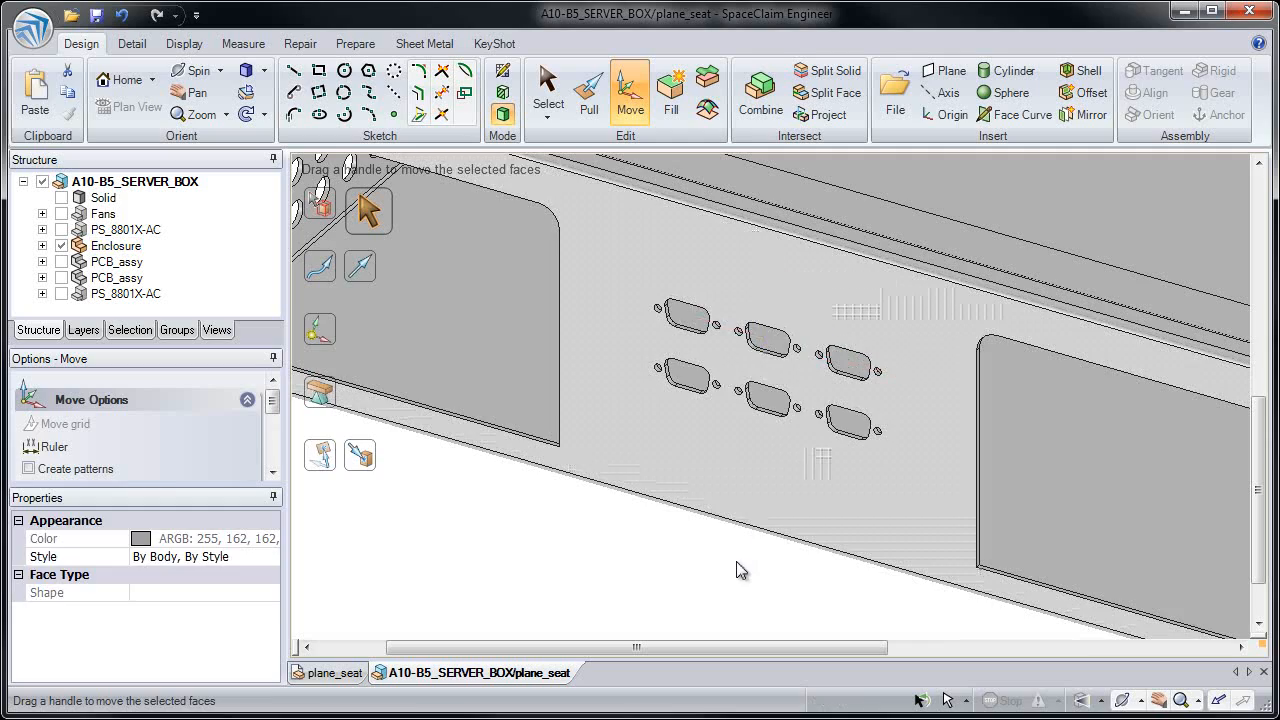
Show all server box components again and examine the box from the side to check whether its internals fit the enclosure
right_click(710, 558)
click(783, 418)
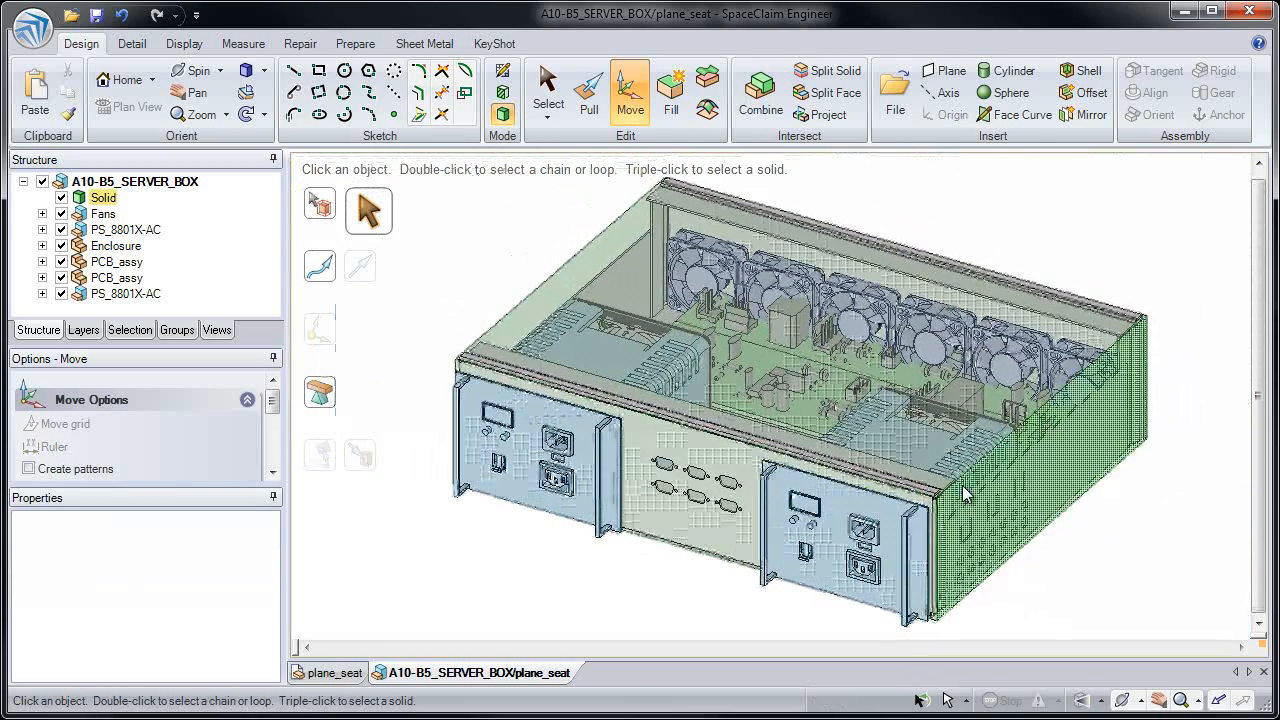
click(1043, 476)
key(v)
click(1039, 470)
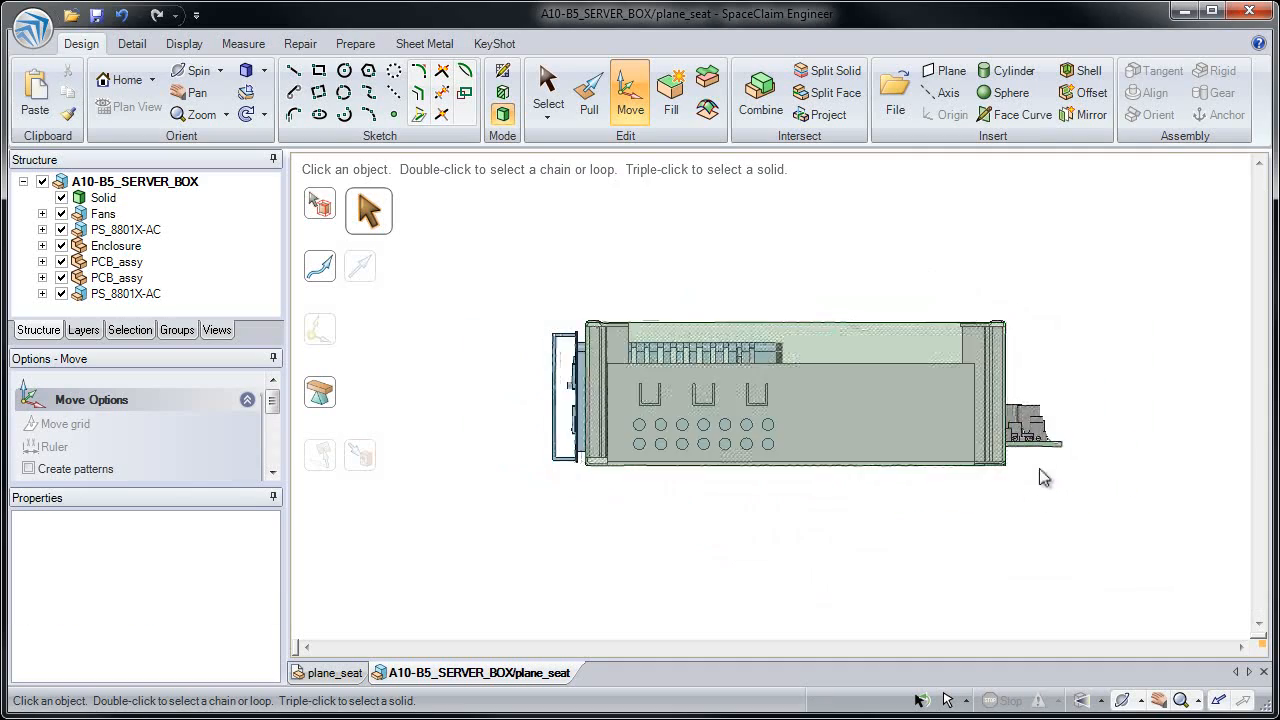
key(h)
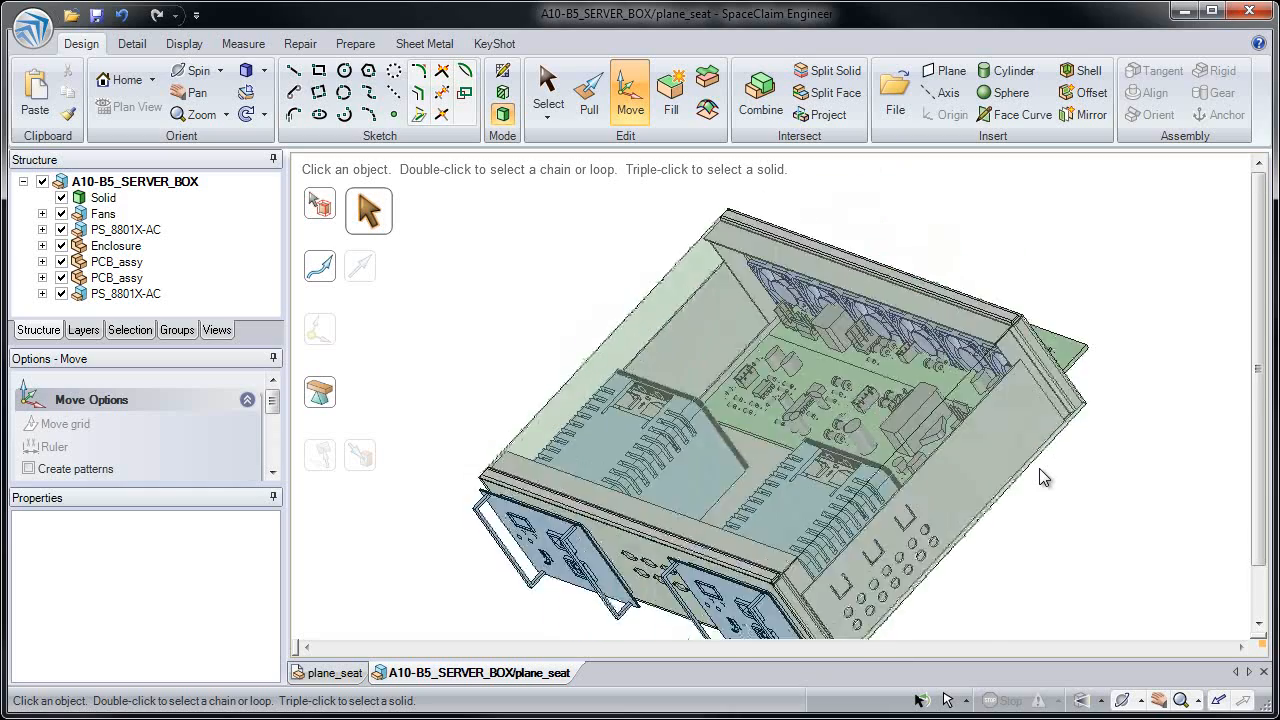
Hide the translucent seat-space solid covering the server box and prepare to move whole components
click(903, 418)
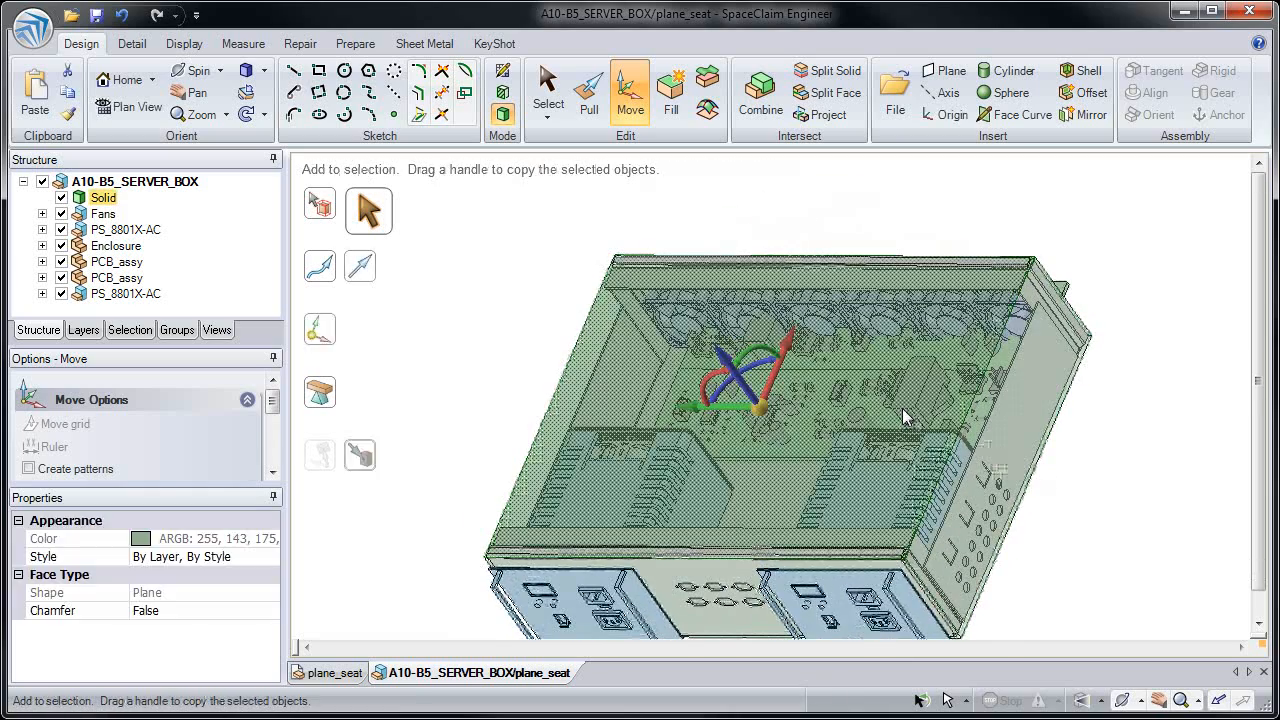
key(ctrl+h)
click(330, 210)
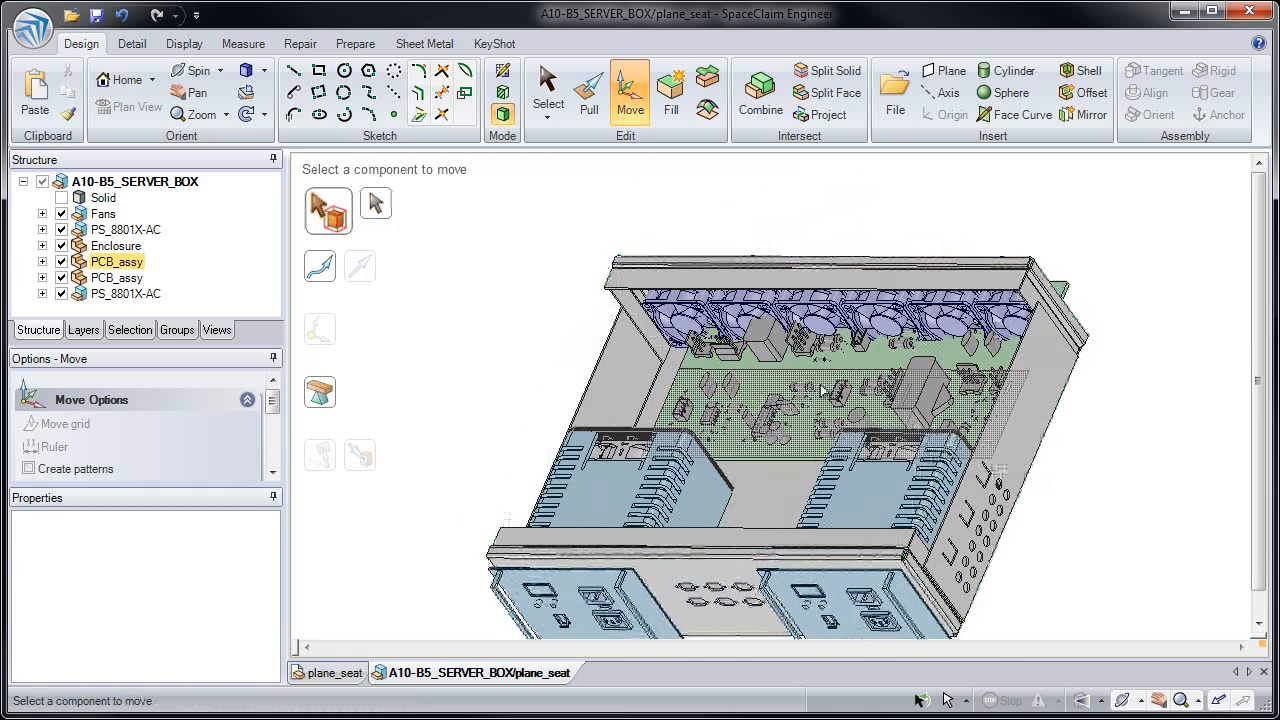
Rotate the flat circuit board assembly upright behind the power supplies and copy it parallel toward the fans
click(822, 390)
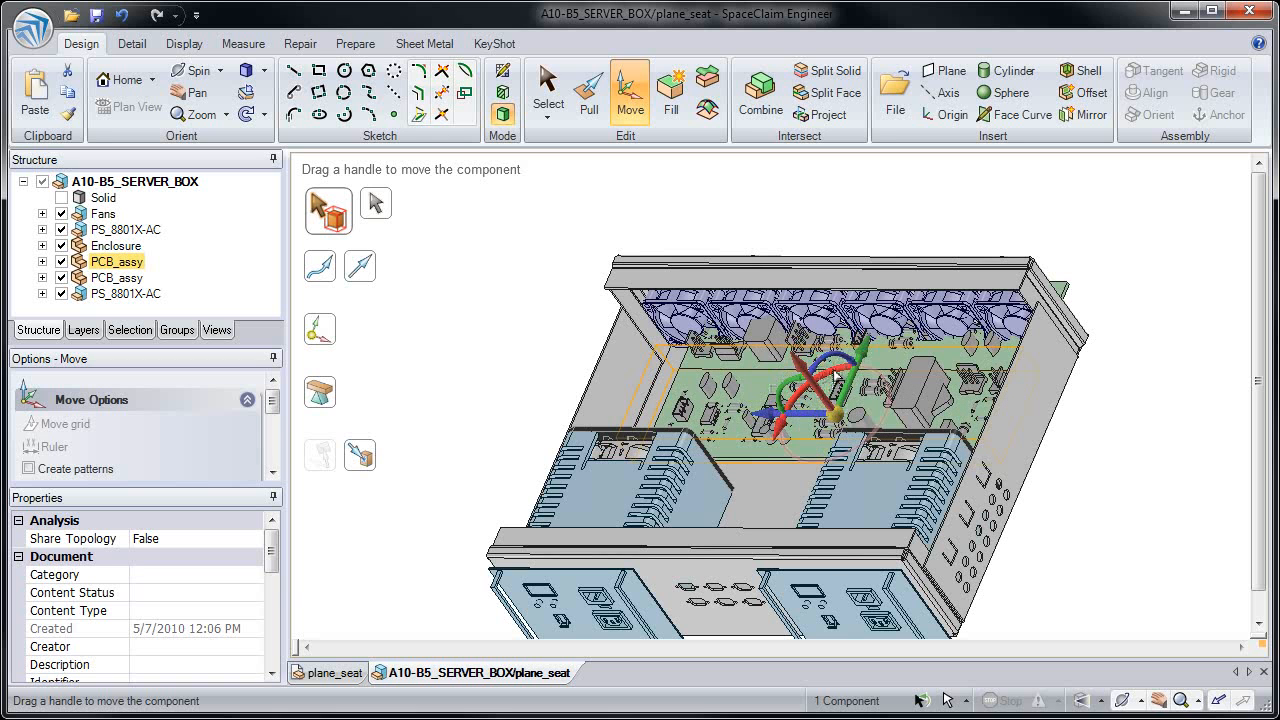
drag(839, 410, 840, 380)
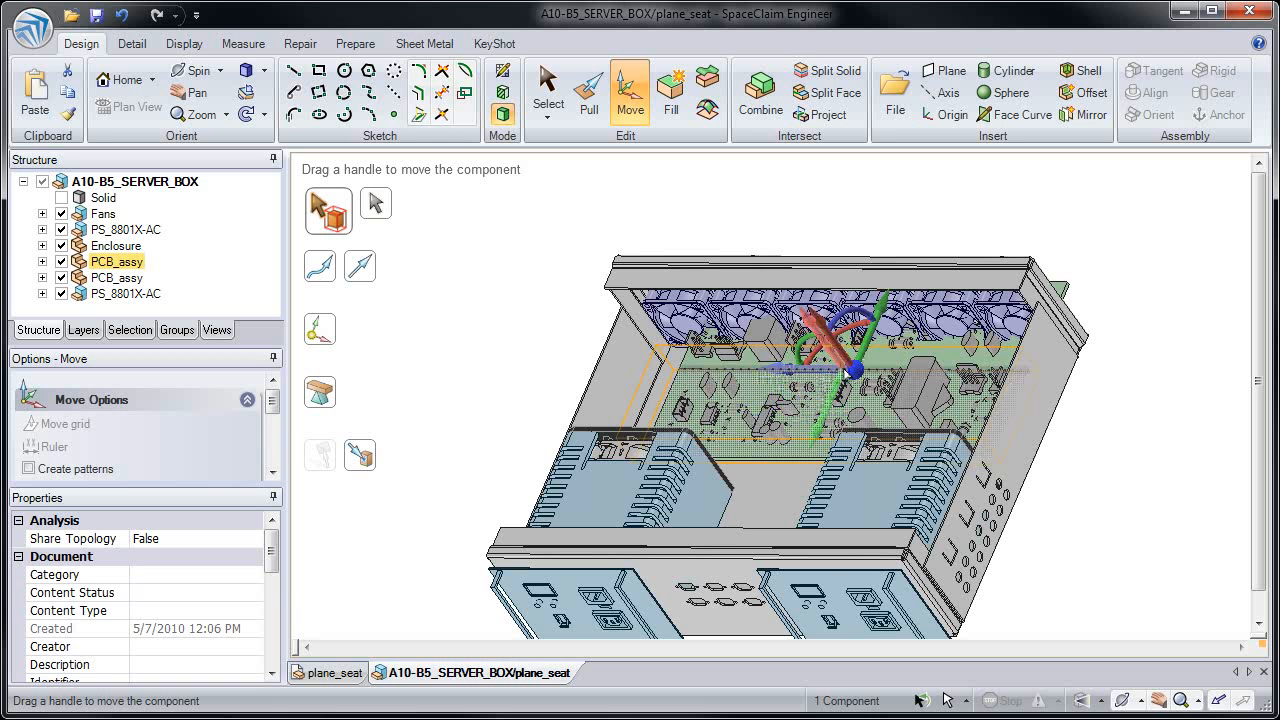
mouse_move(862, 318)
mouse_down()
mouse_move(930, 350)
mouse_move(858, 372)
mouse_move(844, 401)
mouse_move(866, 328)
mouse_up()
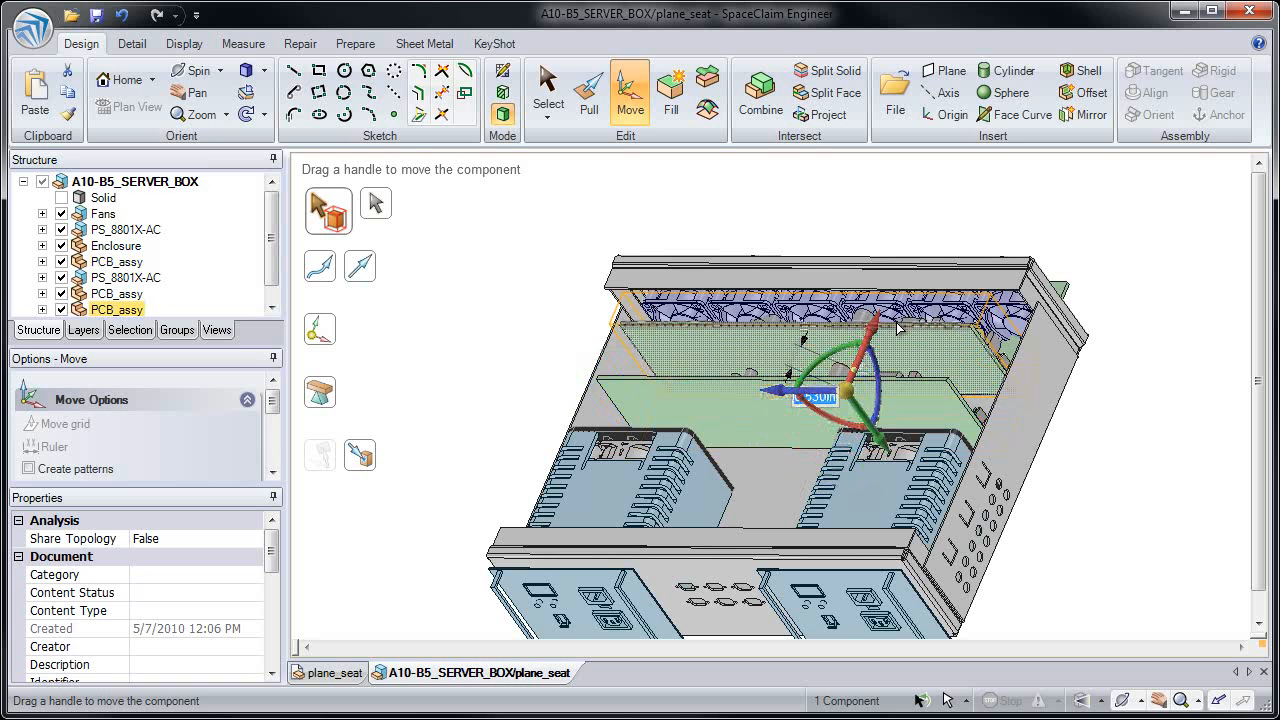
Delete the old circuit board assembly that protrudes through the enclosure's side wall
click(1060, 291)
click(1064, 288)
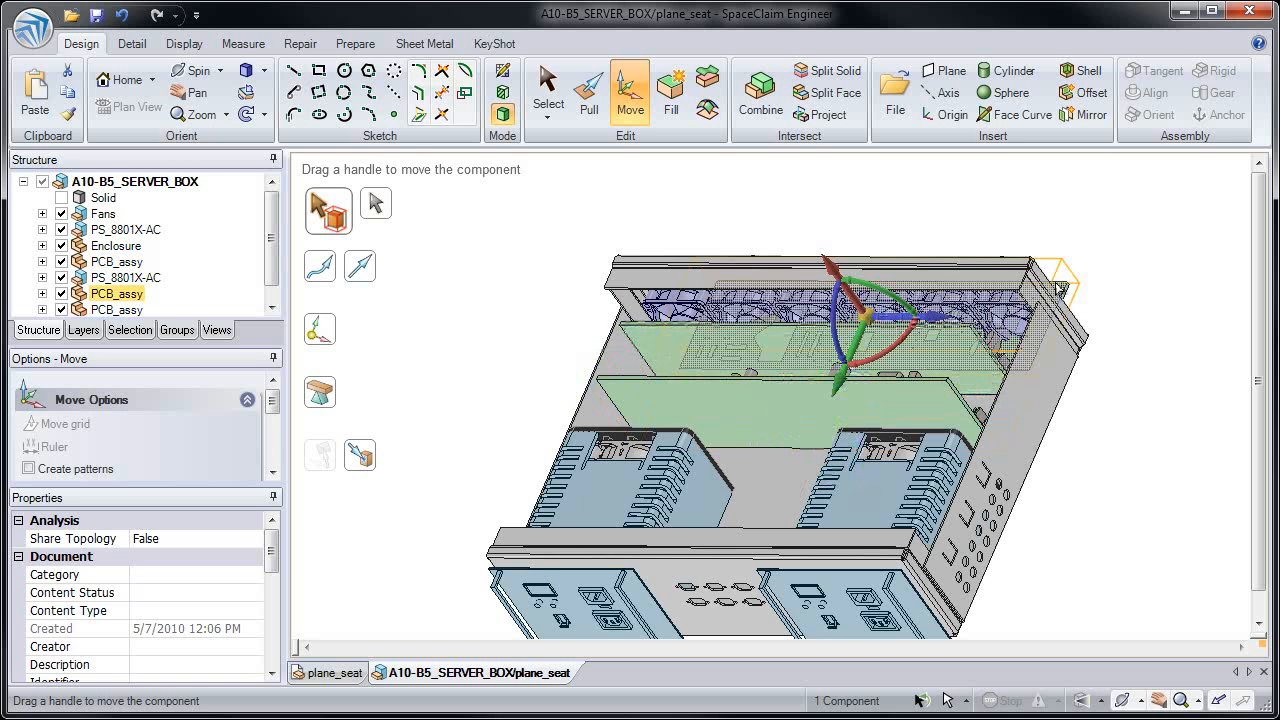
key(Delete)
Rotate the two fans at the left end of the rear row by -90° so they line the adjacent side wall
middle_drag(953, 333, 690, 266)
click(698, 265)
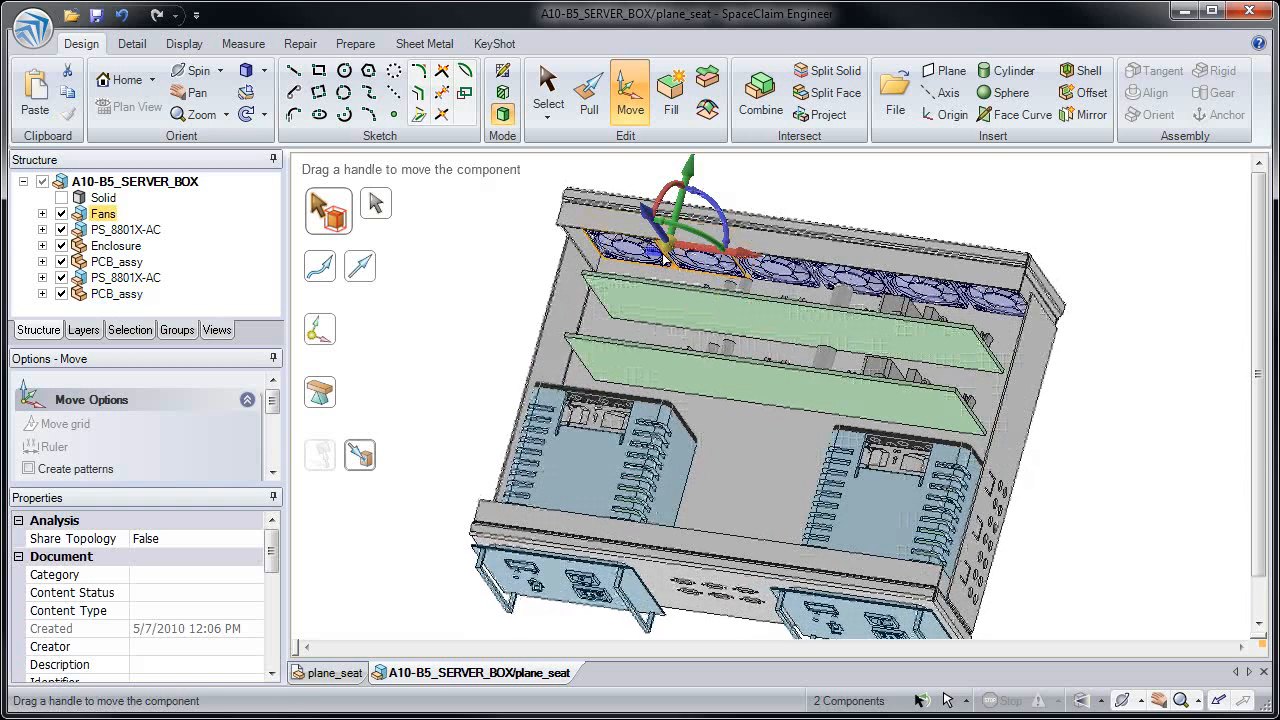
drag(673, 248, 609, 258)
drag(650, 298, 636, 318)
text(-90)
key(Return)
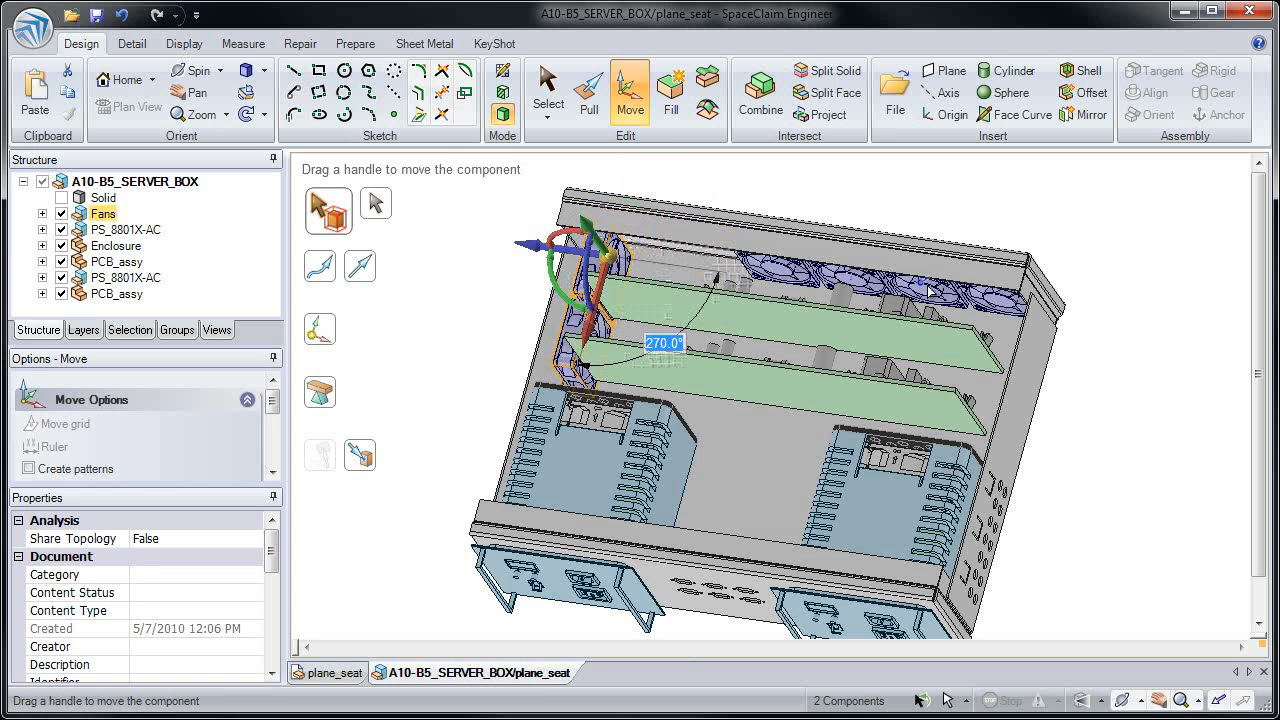
Rotate the two fans at the right end of the rear row by 90° about the enclosure corner onto that side wall
click(927, 290)
ctrl+click(995, 308)
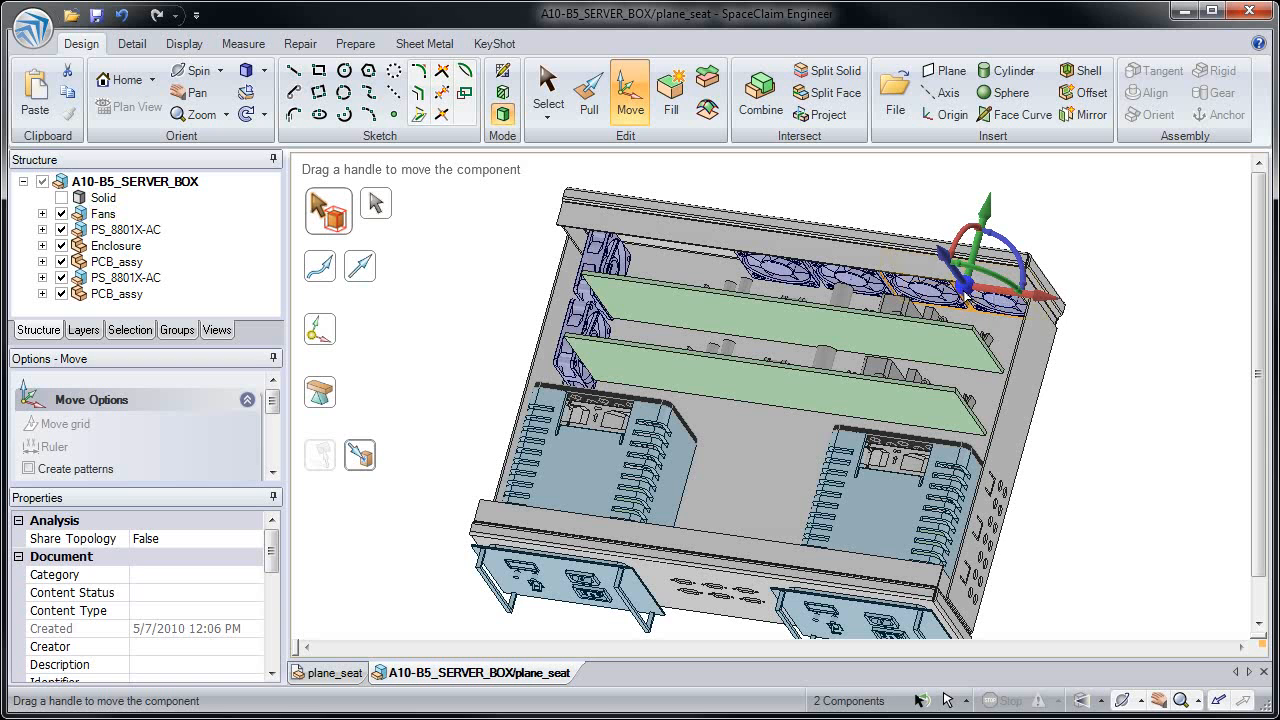
drag(967, 294, 1040, 310)
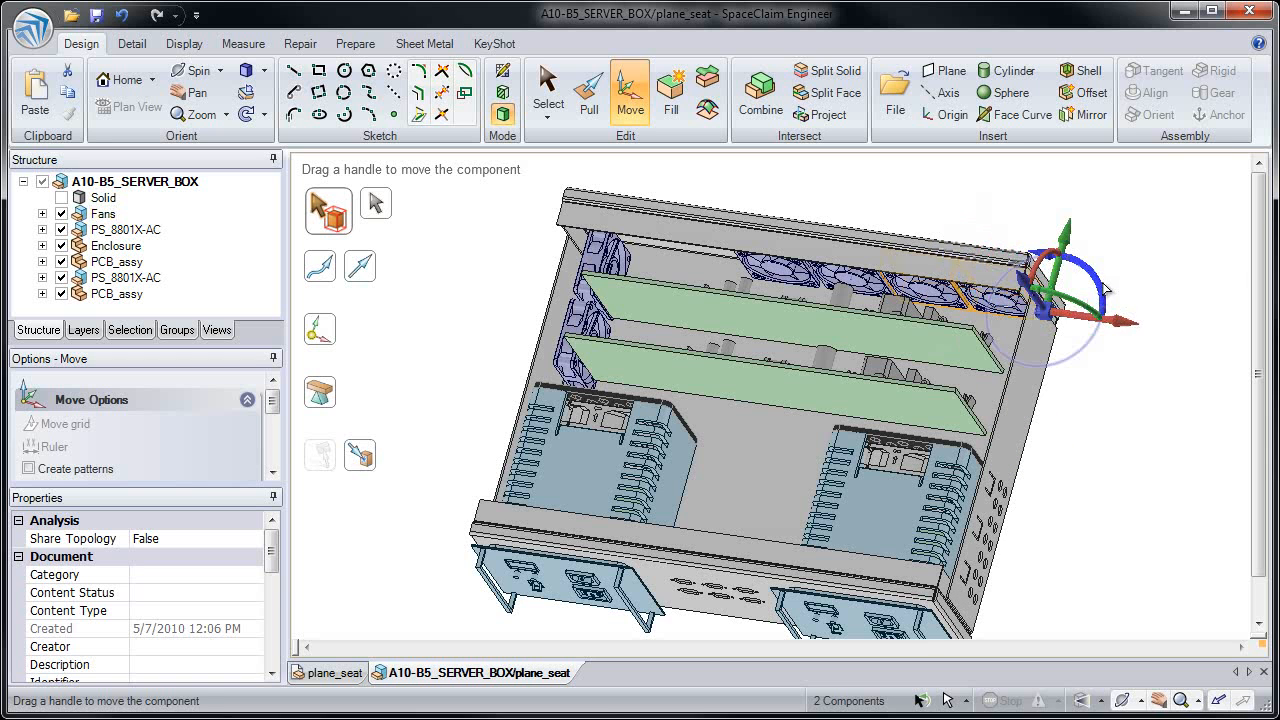
drag(1097, 278, 1058, 219)
text(90)
key(Return)
click(1026, 211)
Delete the two fans remaining in the middle of the enclosure's rear wall
middle_drag(858, 292, 862, 266)
click(778, 270)
click(880, 284)
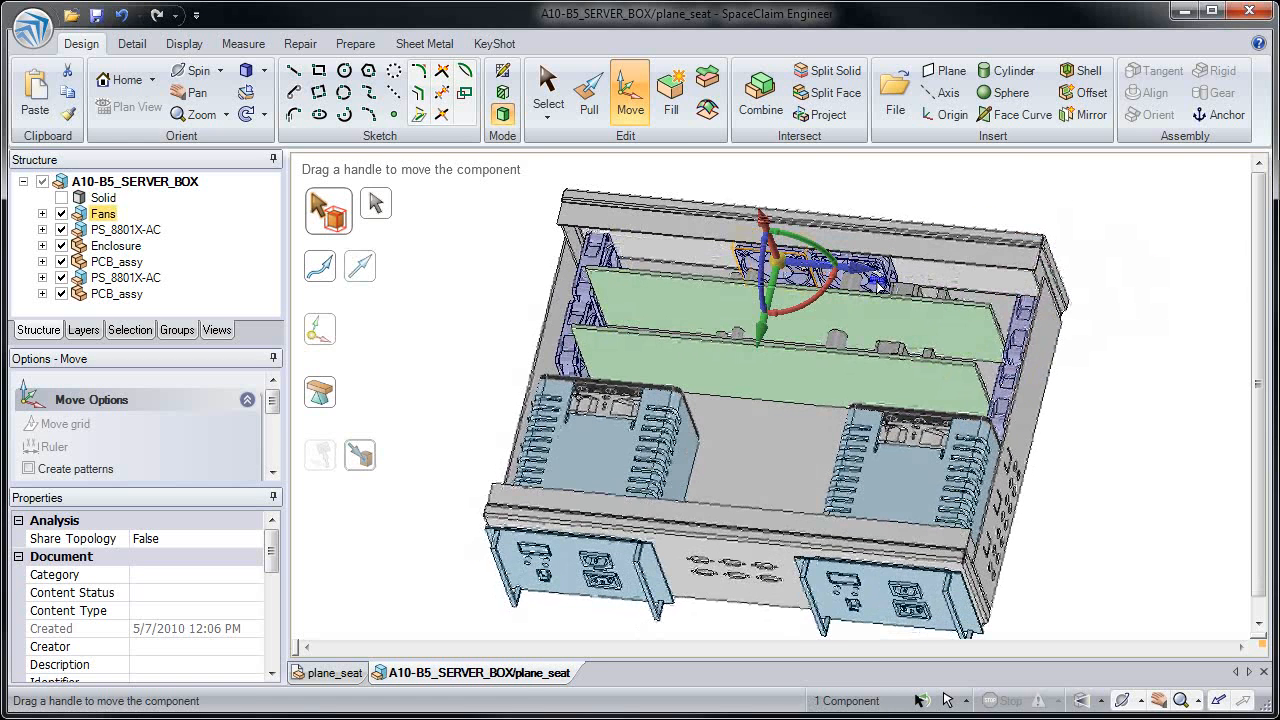
key(Escape)
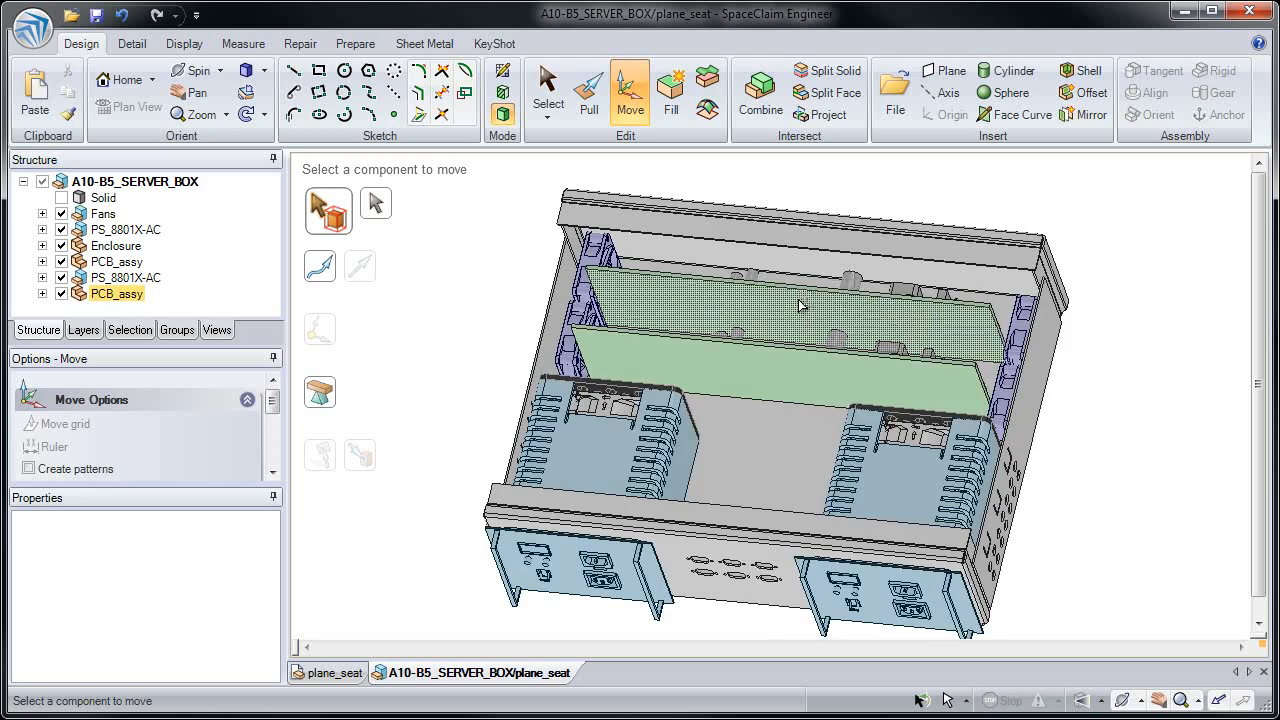
Copy the bare face of the circuit board nearest the power supplies and paste it as a separate surface
key(h)
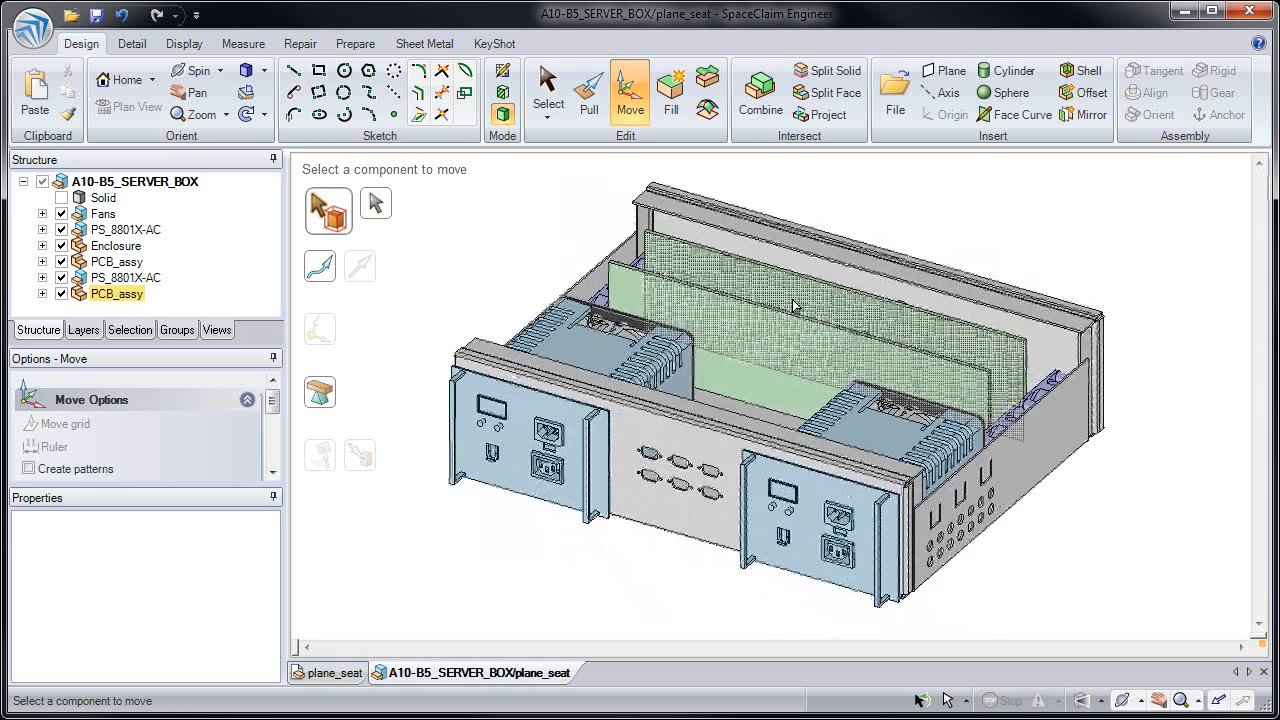
middle_drag(783, 339, 710, 352)
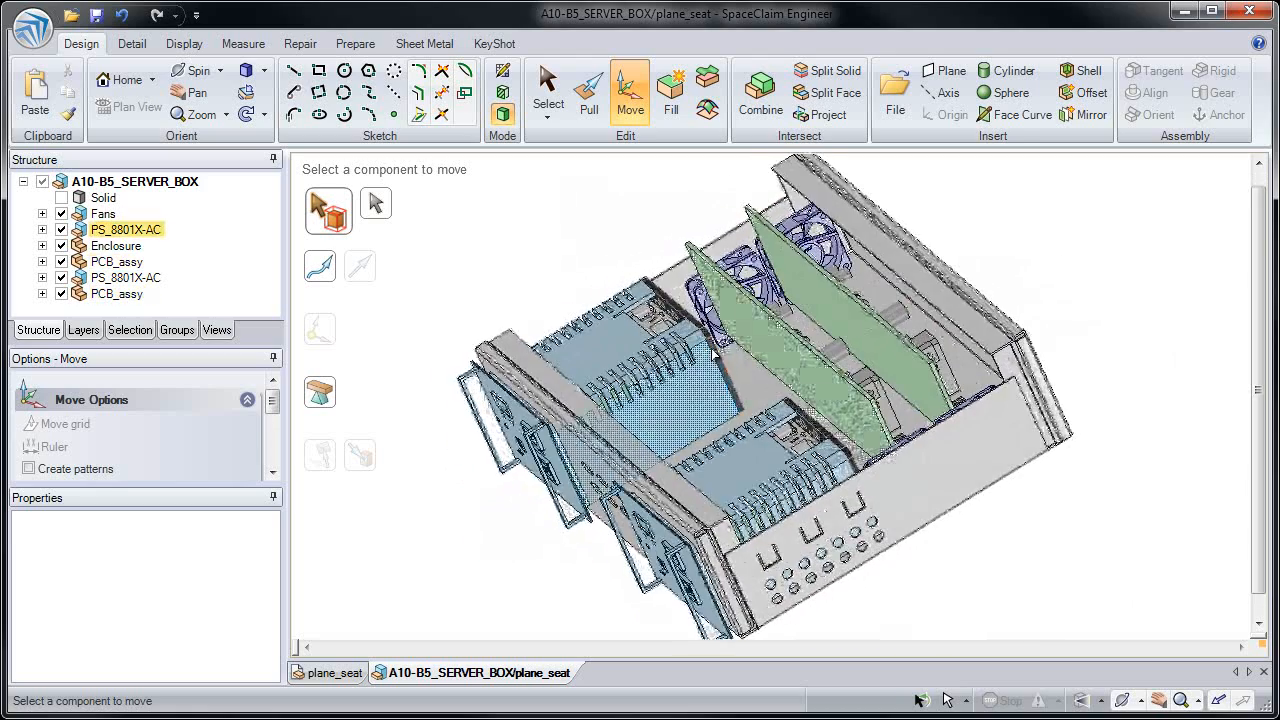
click(710, 352)
key(s)
click(755, 337)
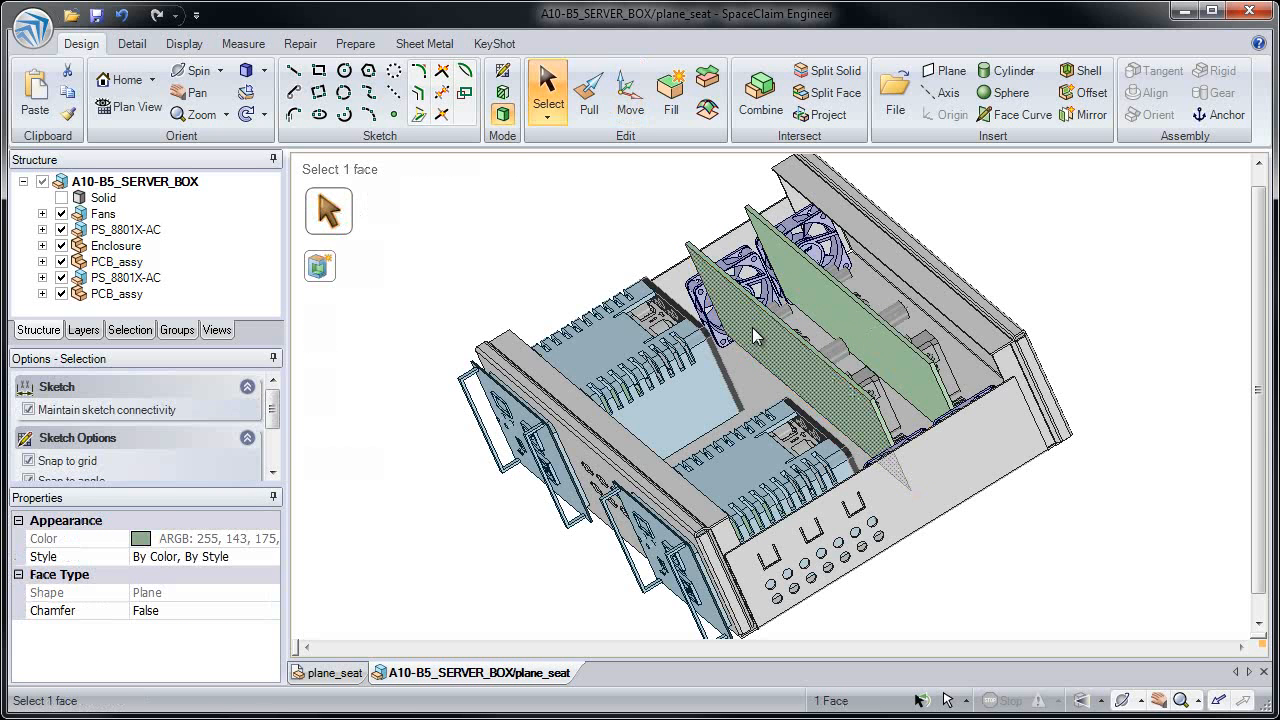
click(36, 98)
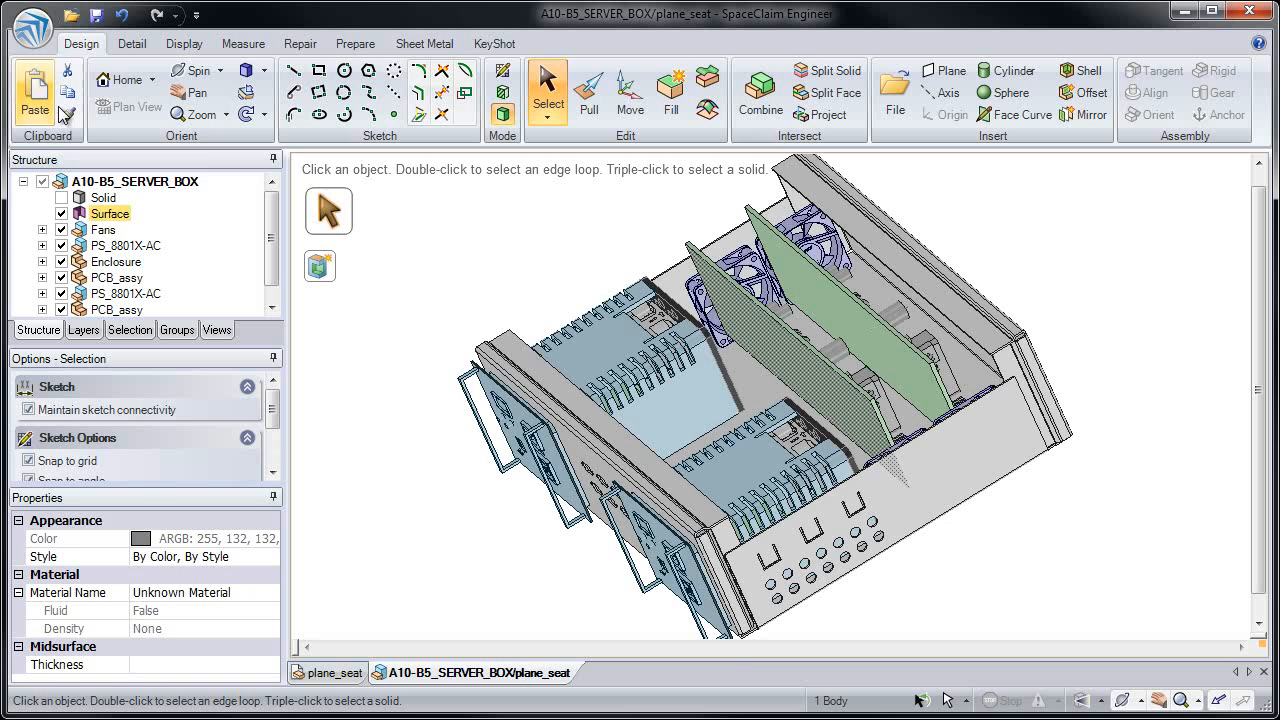
Hide everything except the pasted surface and move it into a new component named Bracket
right_click(553, 245)
click(558, 402)
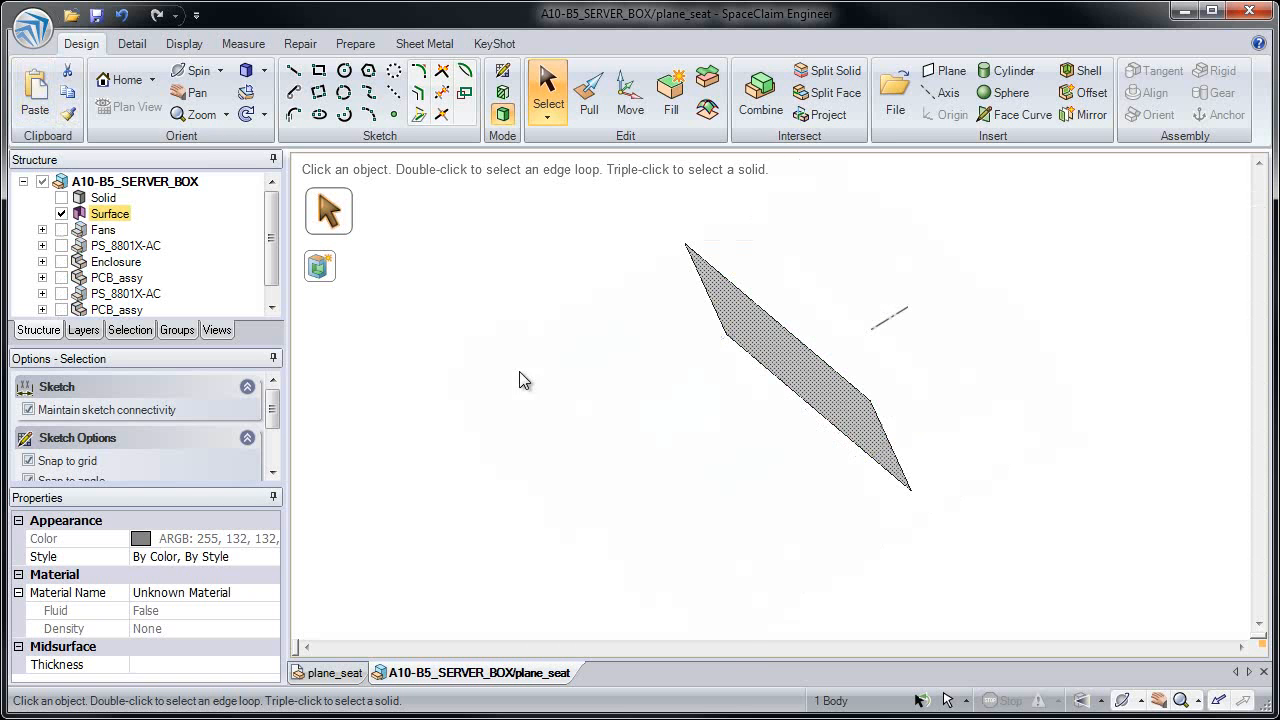
right_click(117, 214)
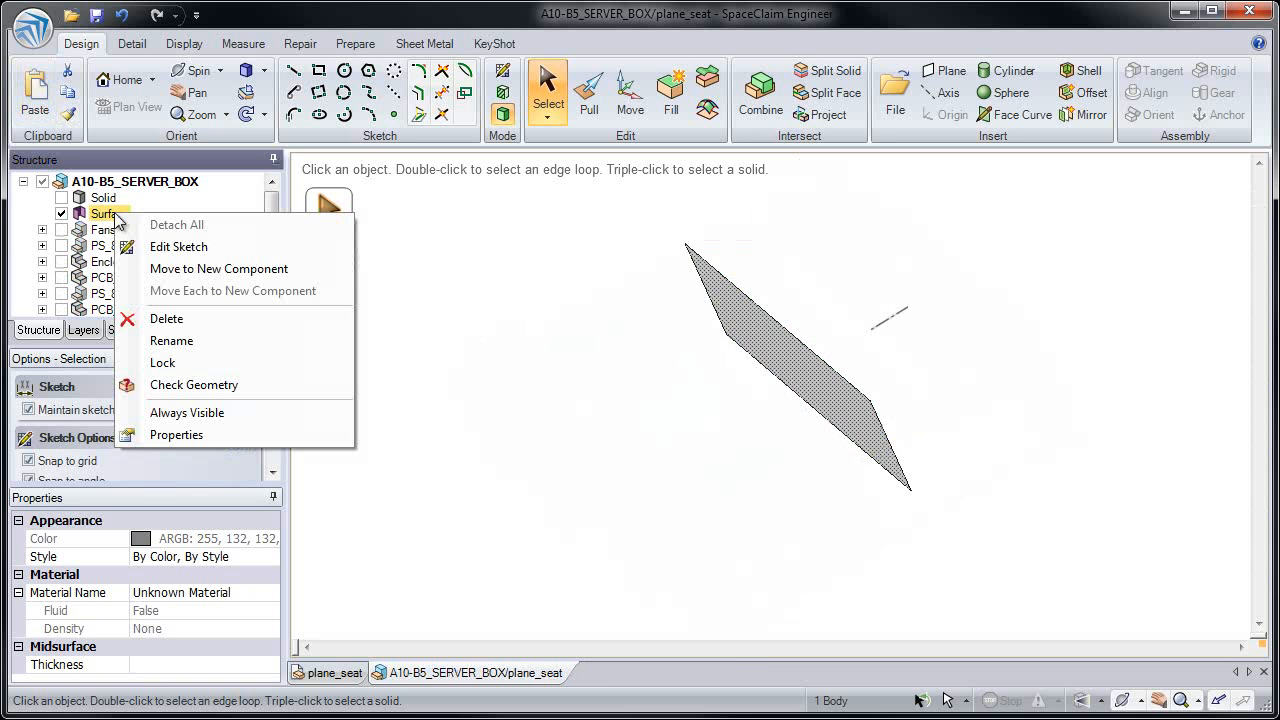
click(165, 268)
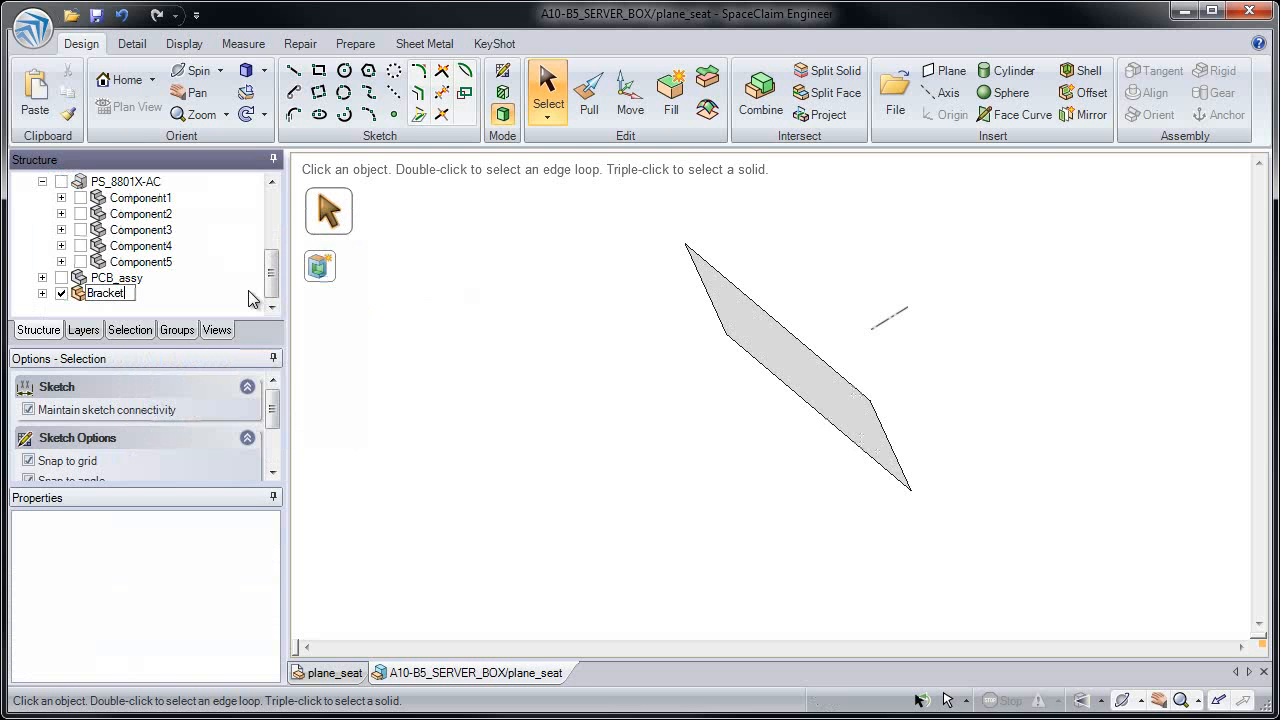
Open the Bracket component in its own design window
click(92, 294)
right_click(92, 294)
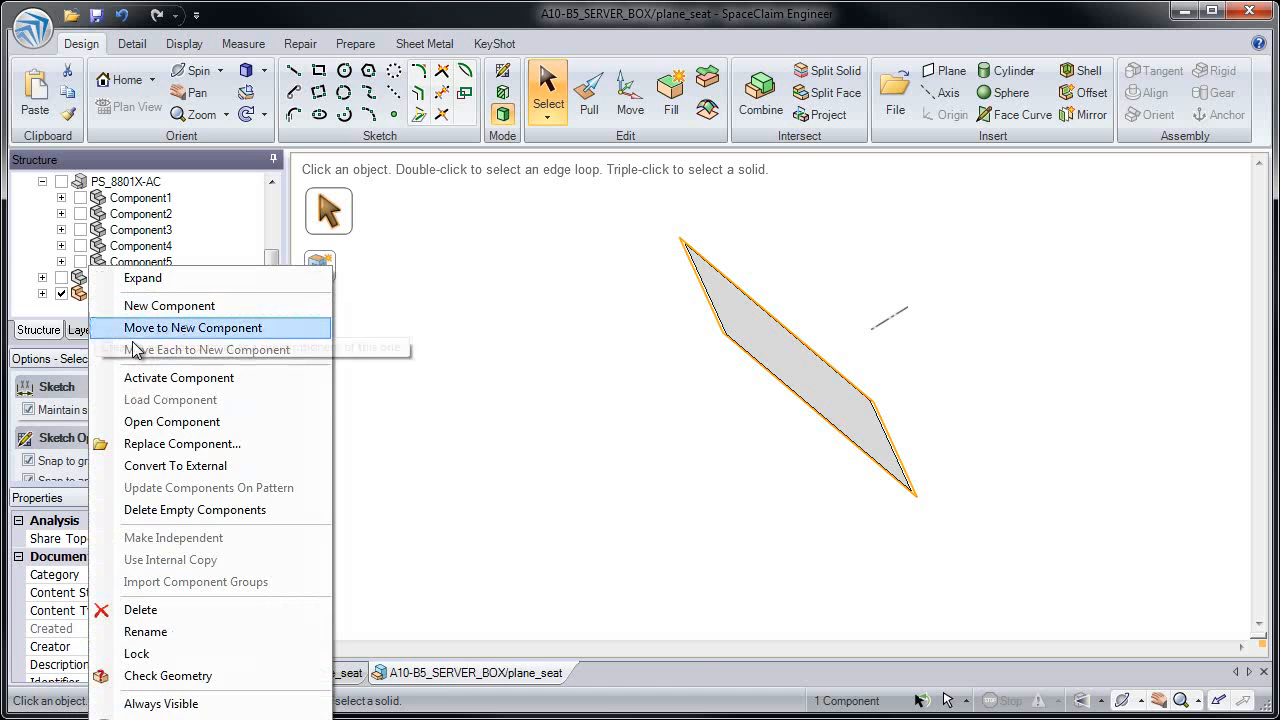
click(182, 420)
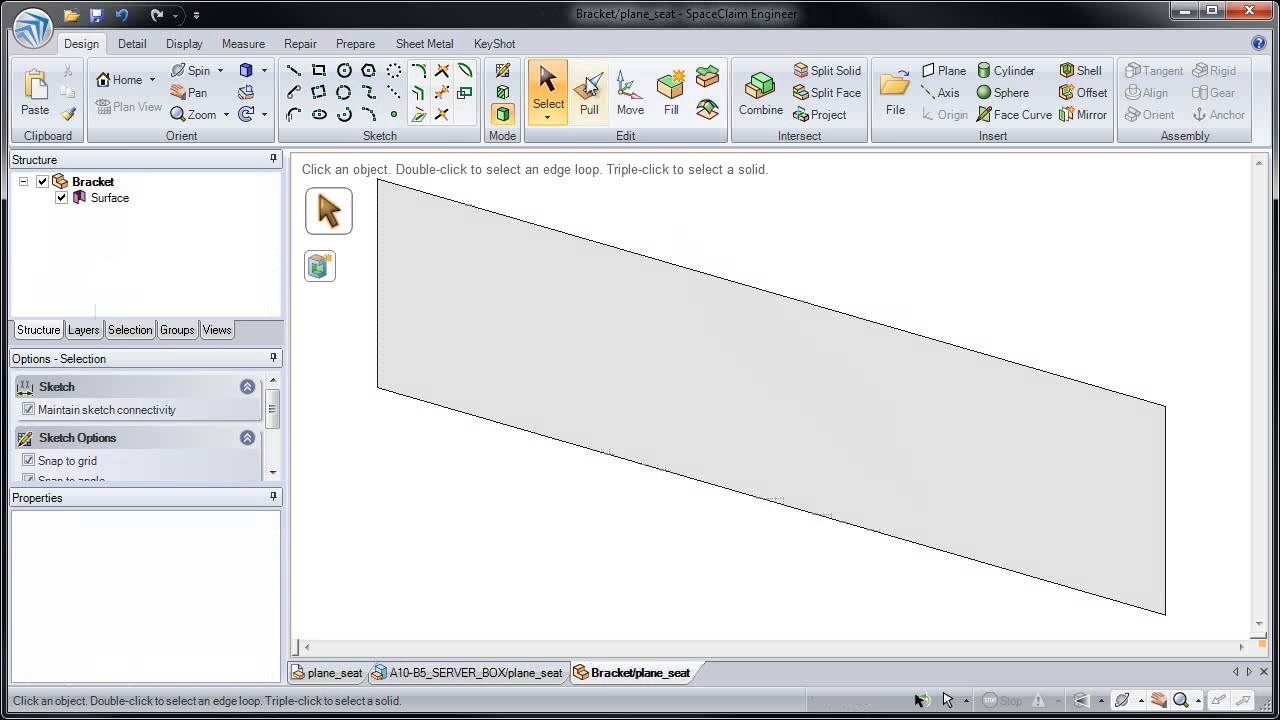
Pull a perpendicular flange from the surface's lower edge and thicken both faces into a thin L-shaped solid
key(p)
click(606, 456)
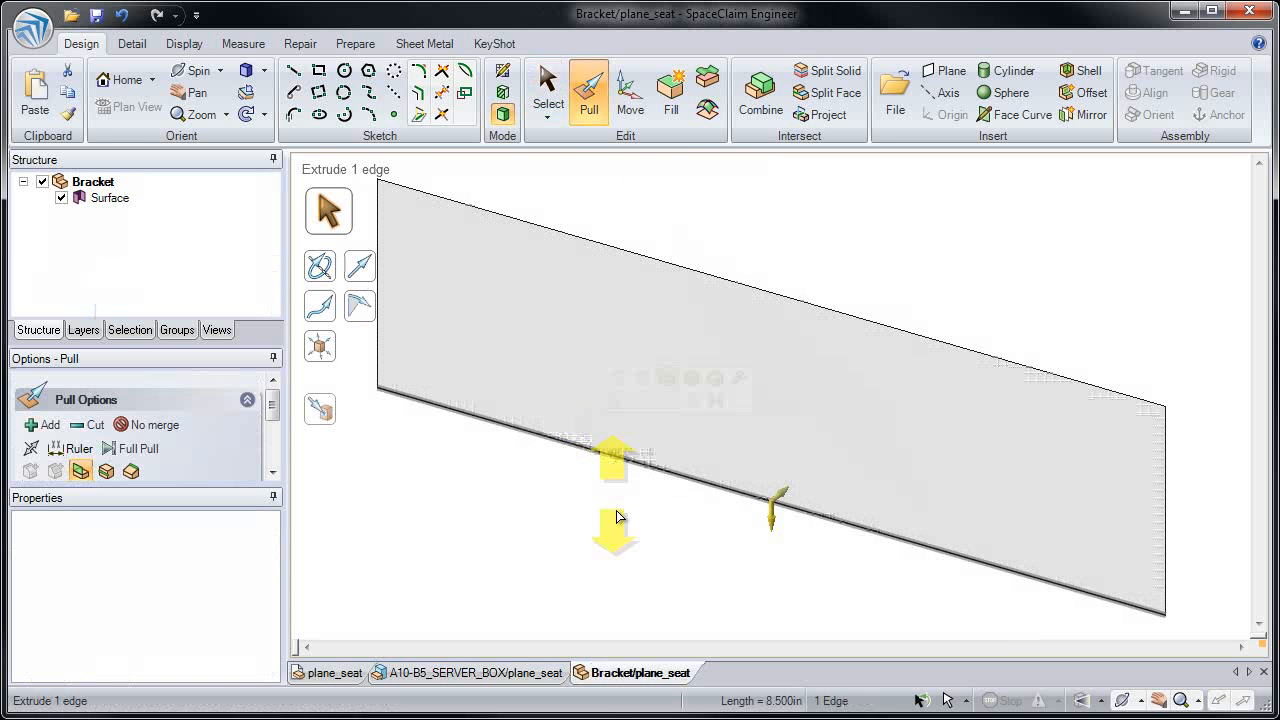
mouse_move(650, 528)
mouse_down()
mouse_move(580, 572)
mouse_move(612, 545)
mouse_move(615, 510)
mouse_move(588, 547)
mouse_up()
triple_click(614, 505)
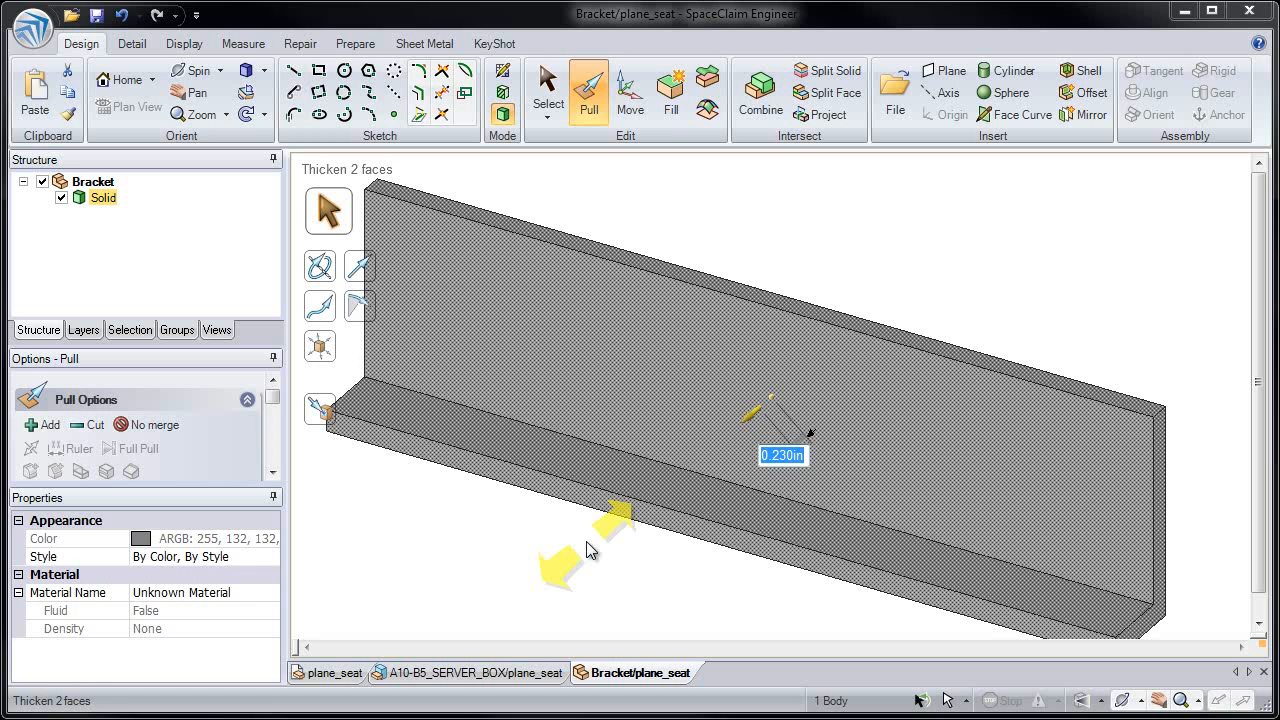
text(1)
key(Return)
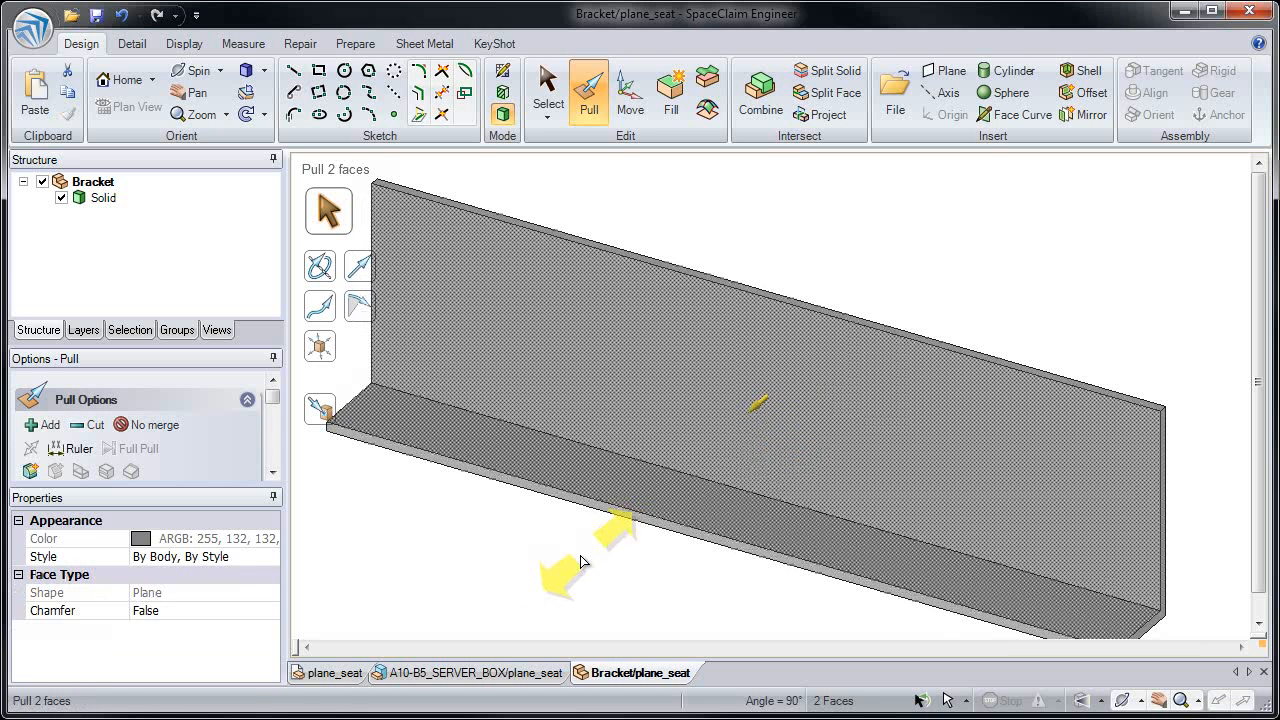
Round the bracket's four outer corner edges, on both the upright plate and the flange, to about 0.42 in
click(568, 569)
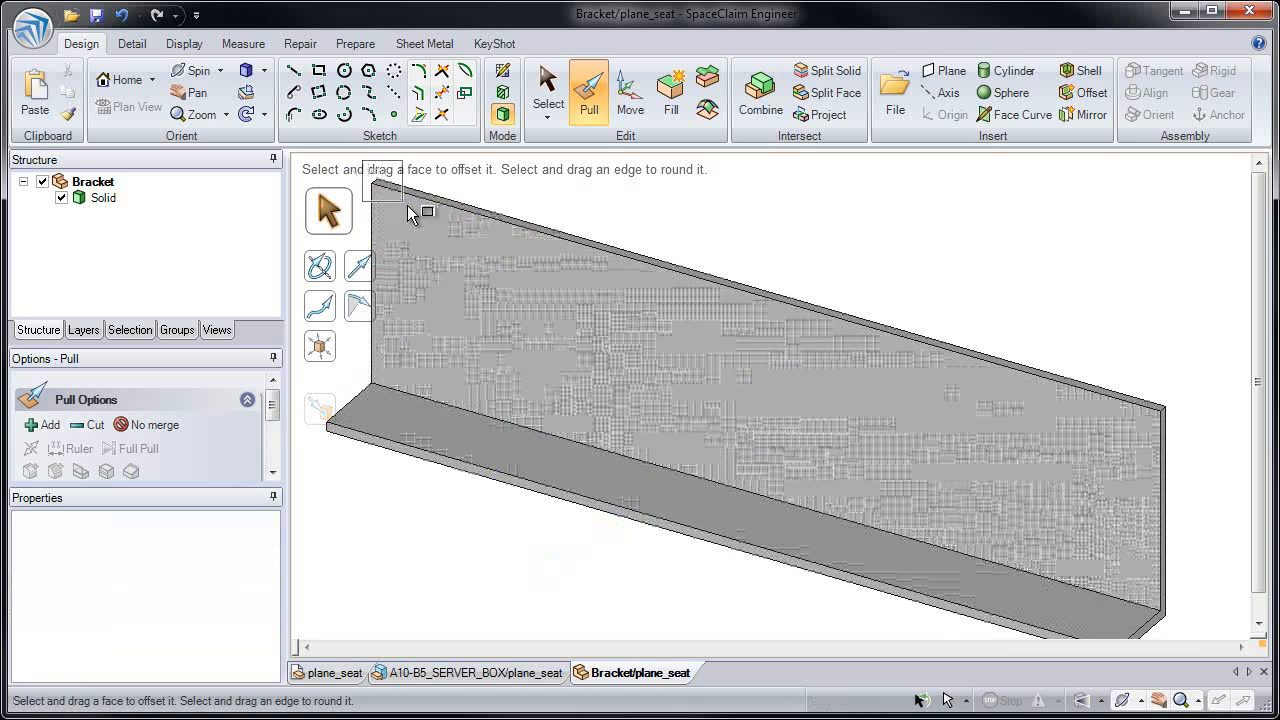
click(368, 176)
click(130, 330)
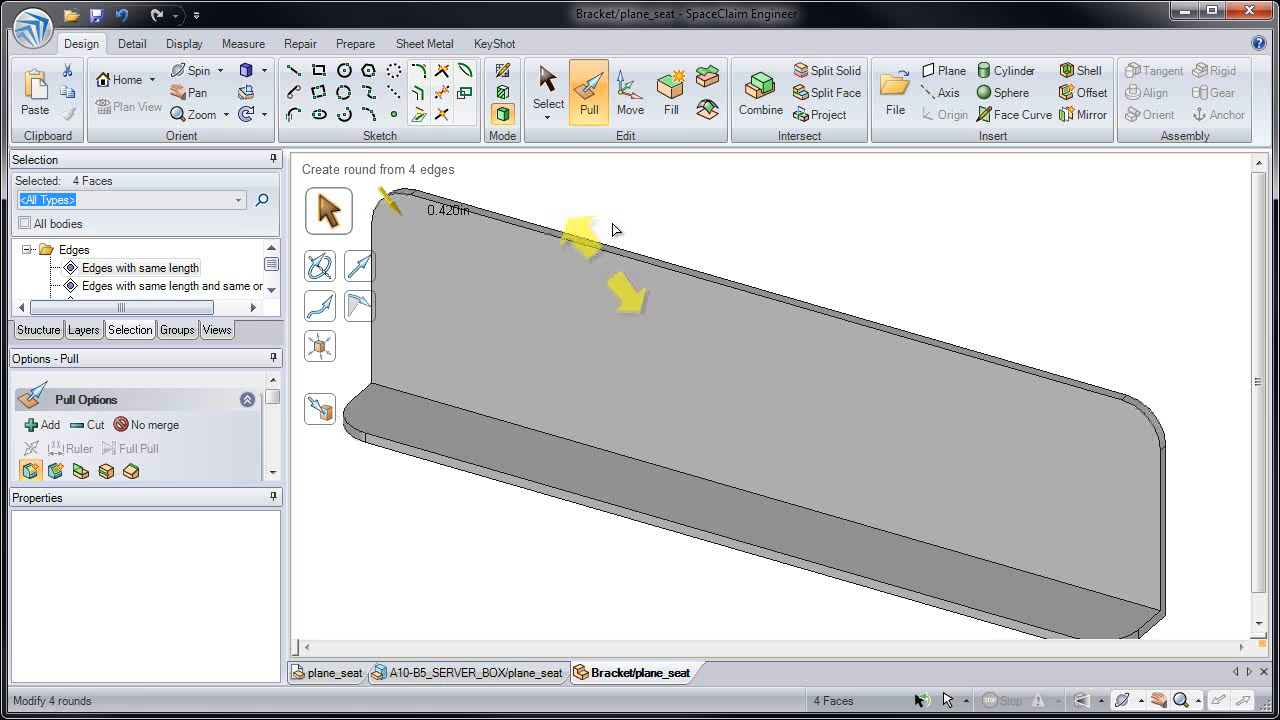
Sketch a 0.25 in diameter circle near the left end of the bracket's flange and cut it through as a hole
click(389, 428)
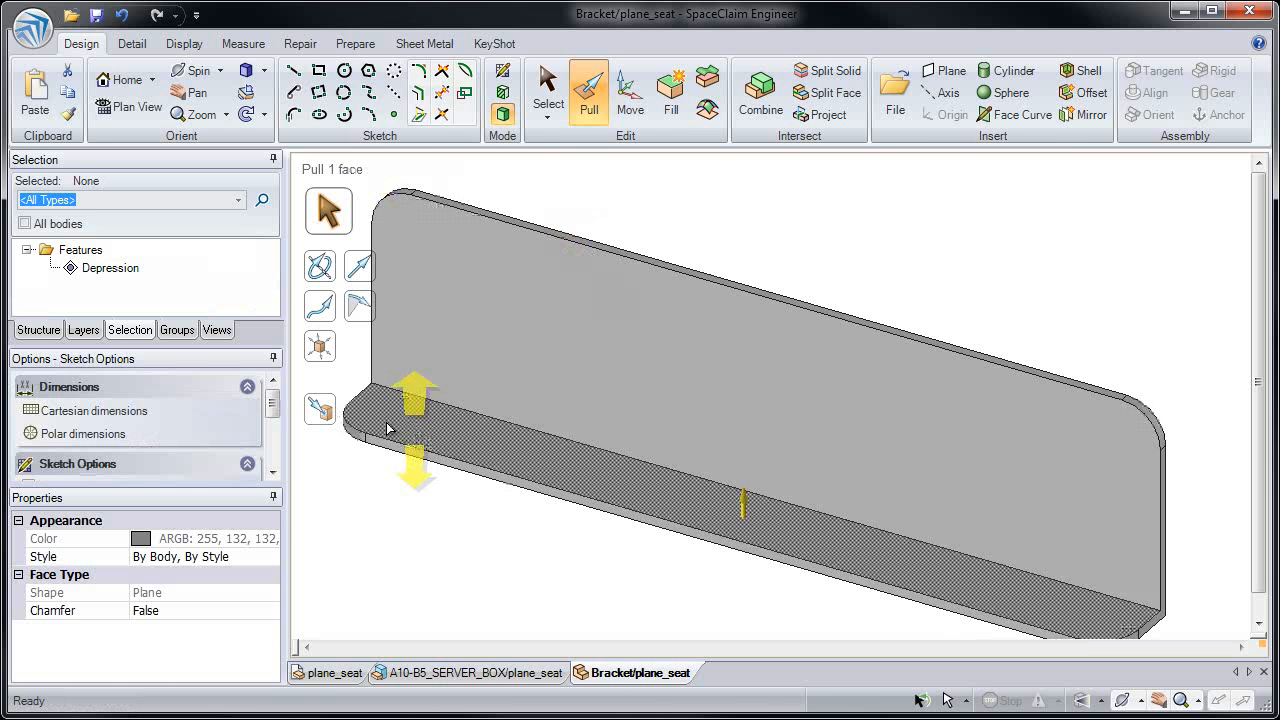
key(c)
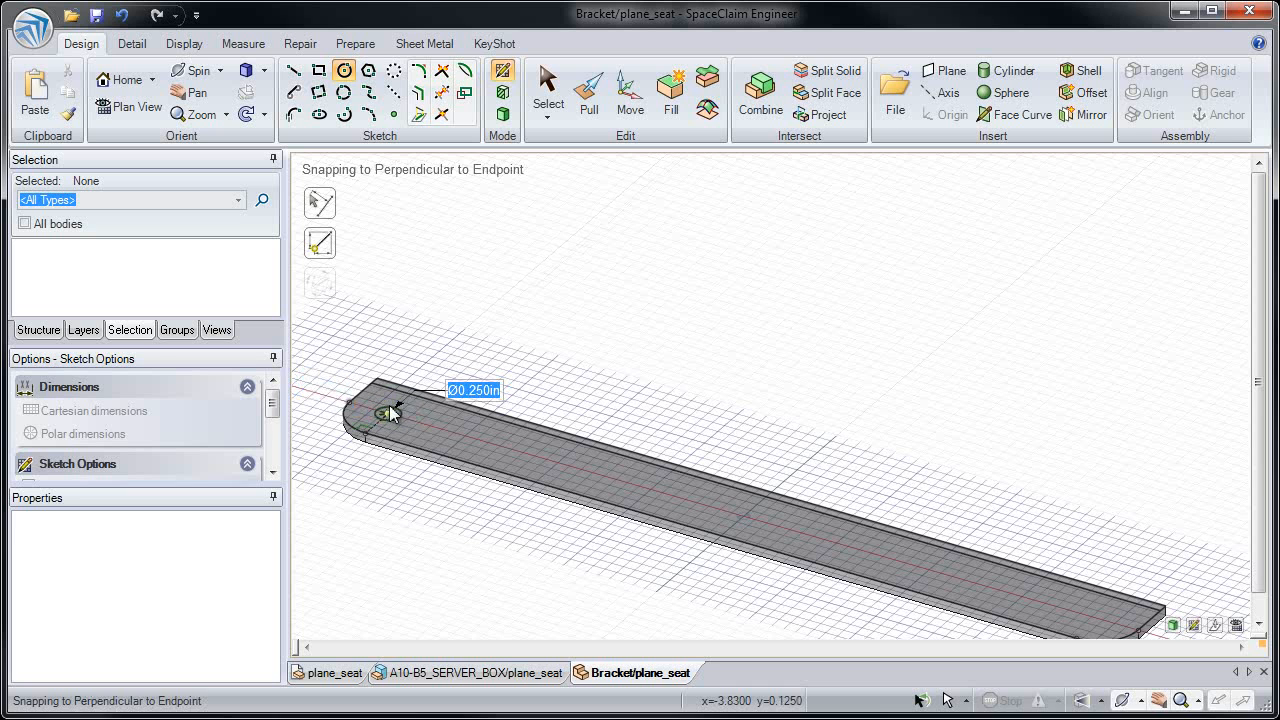
click(389, 413)
click(589, 100)
click(389, 413)
drag(391, 413, 374, 506)
Copy the flange hole's cylindrical face and paste it onto the upright plate near its rounded left corner
key(s)
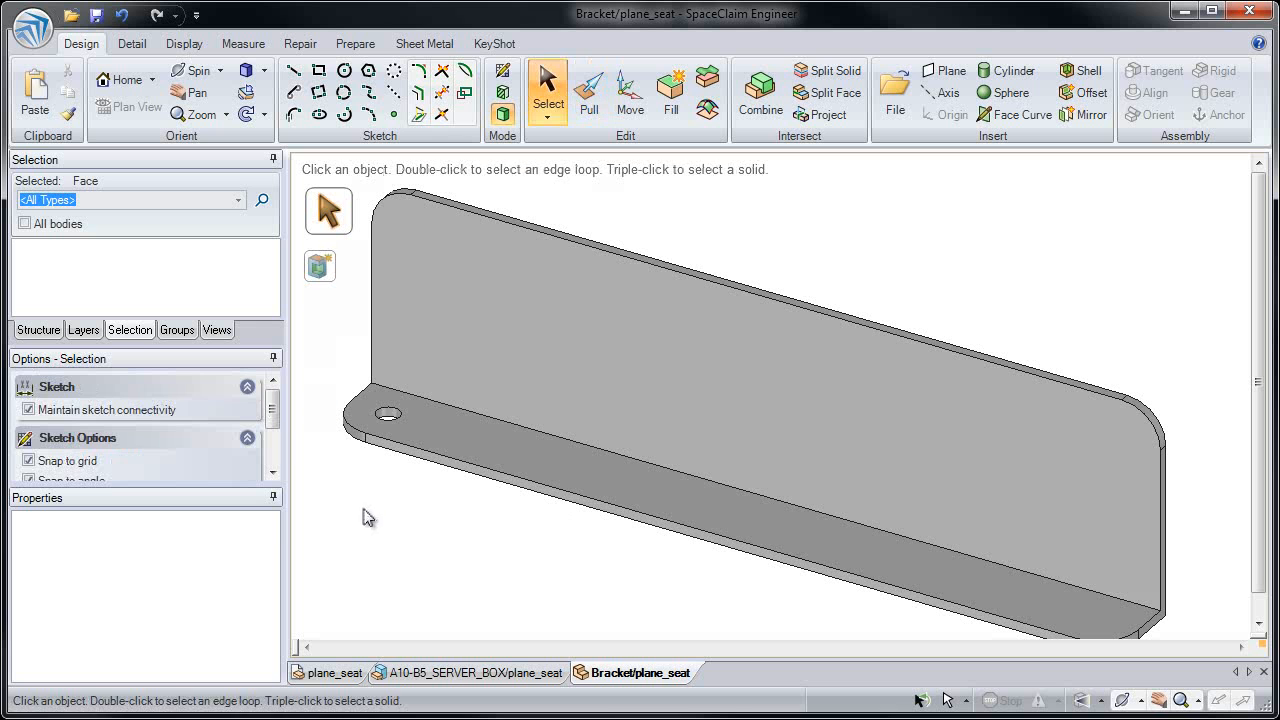
click(389, 412)
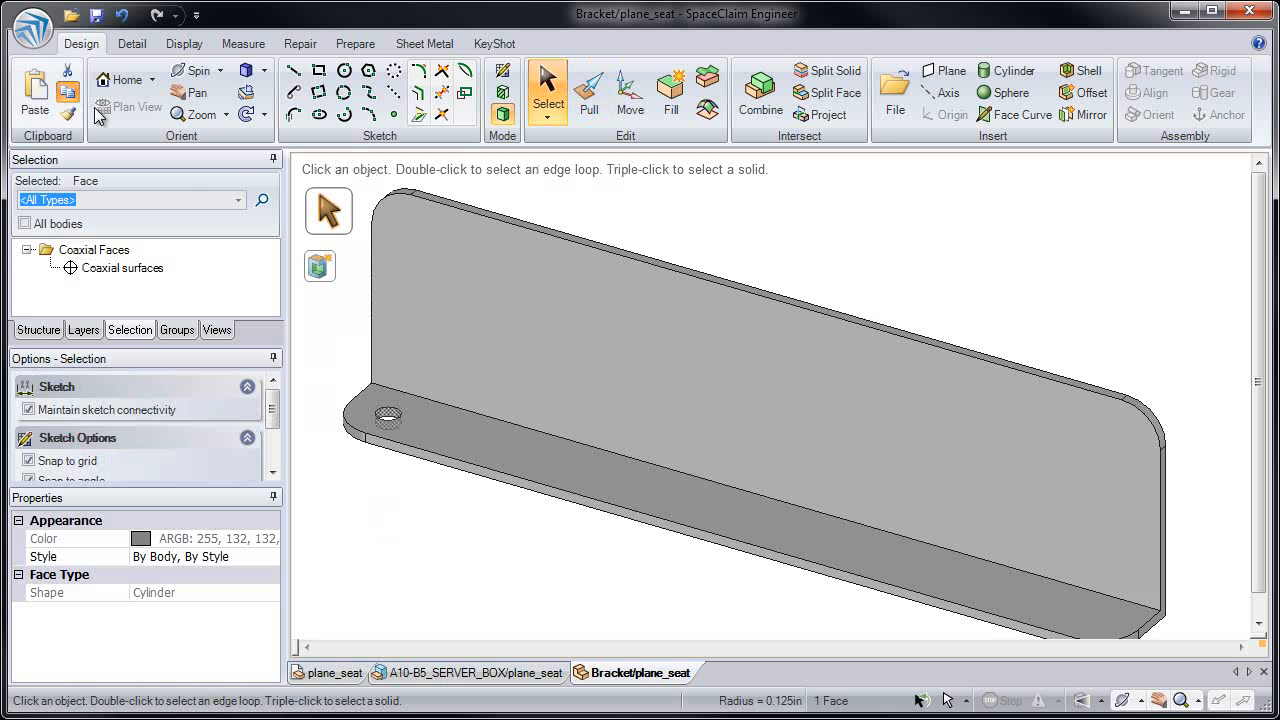
click(68, 96)
key(ctrl+v)
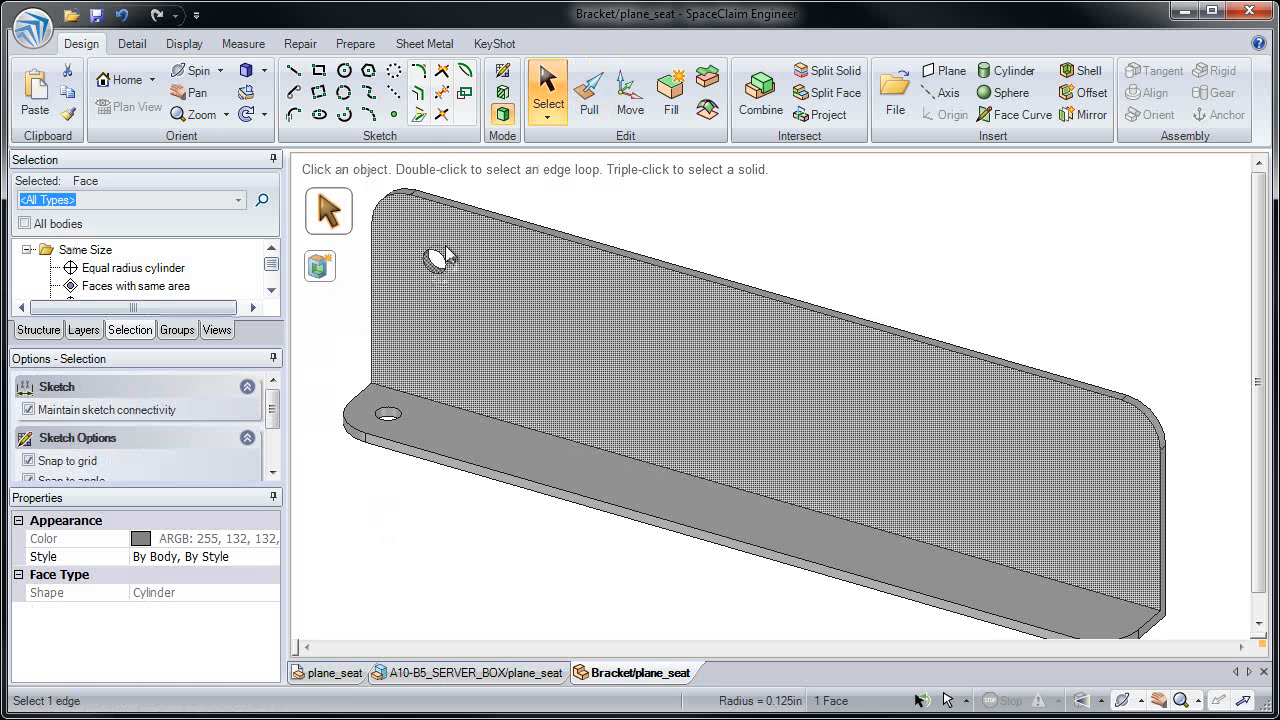
Move the pasted hole up to the rounded corner of the upright plate so it is concentric with the round
click(630, 104)
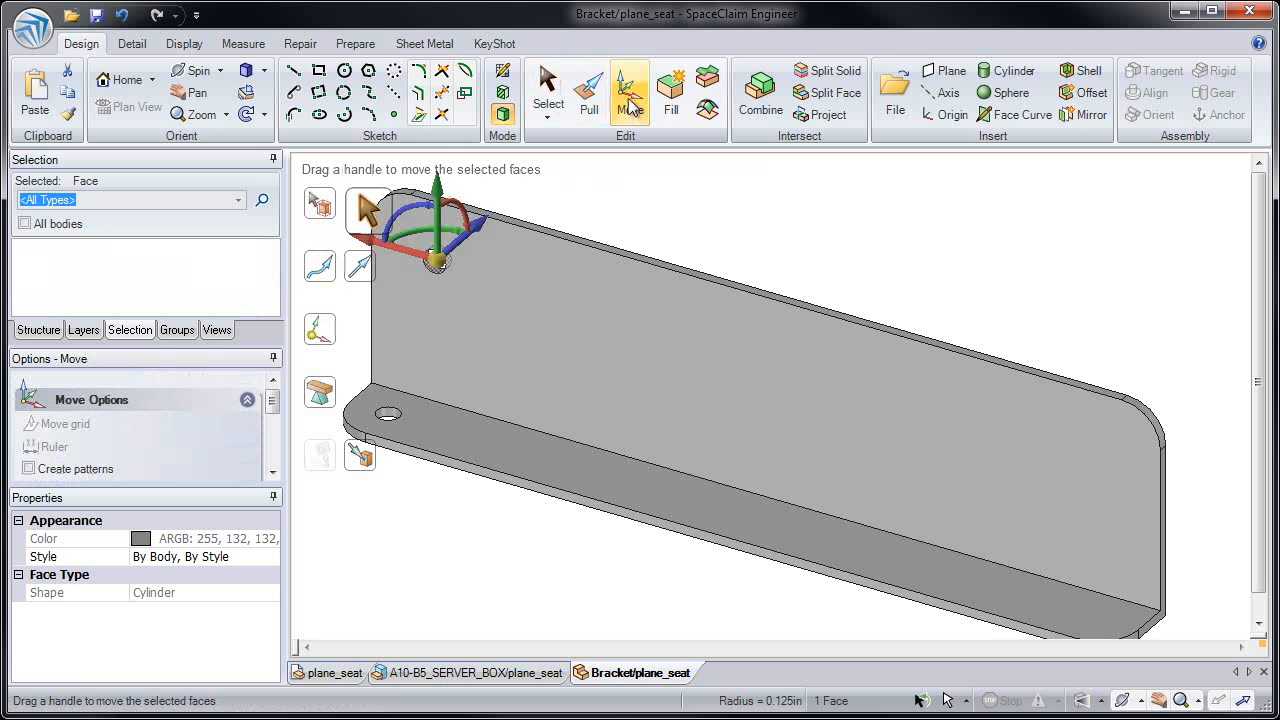
click(360, 456)
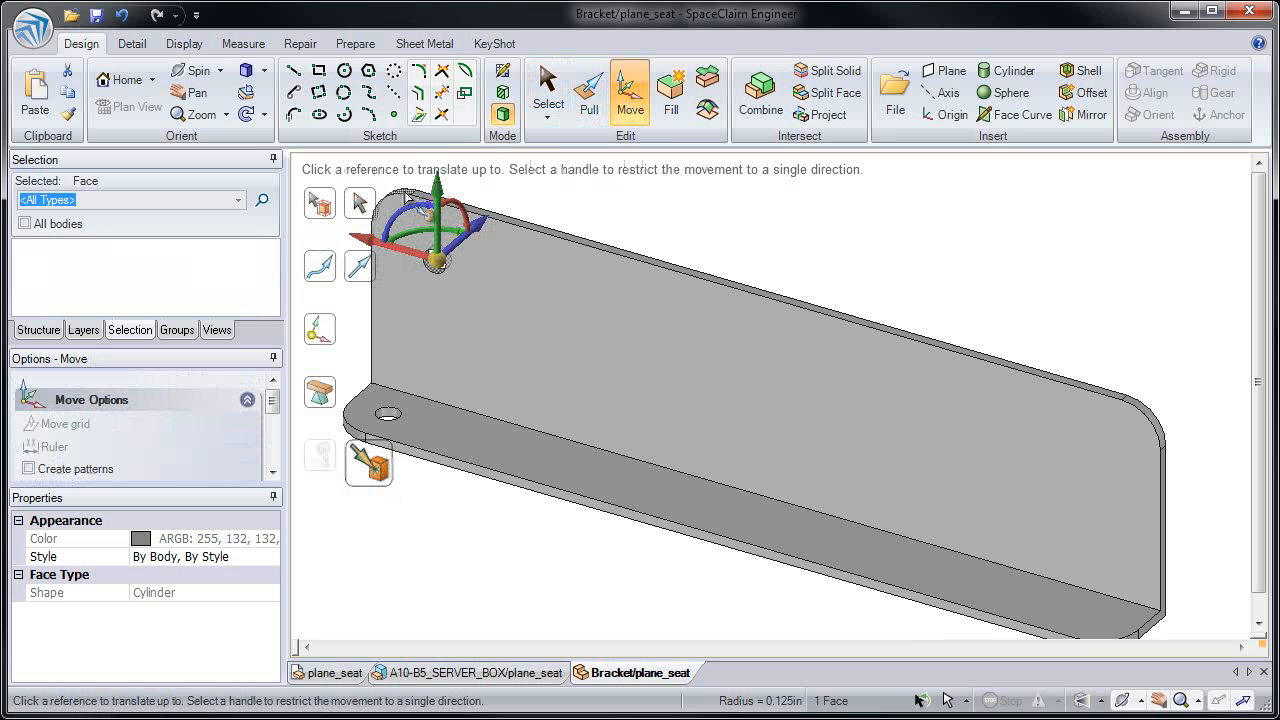
click(405, 193)
Copy the upright plate's hole and the flange's hole to the bracket's far end, in line with the rounded corner there
ctrl+click(393, 413)
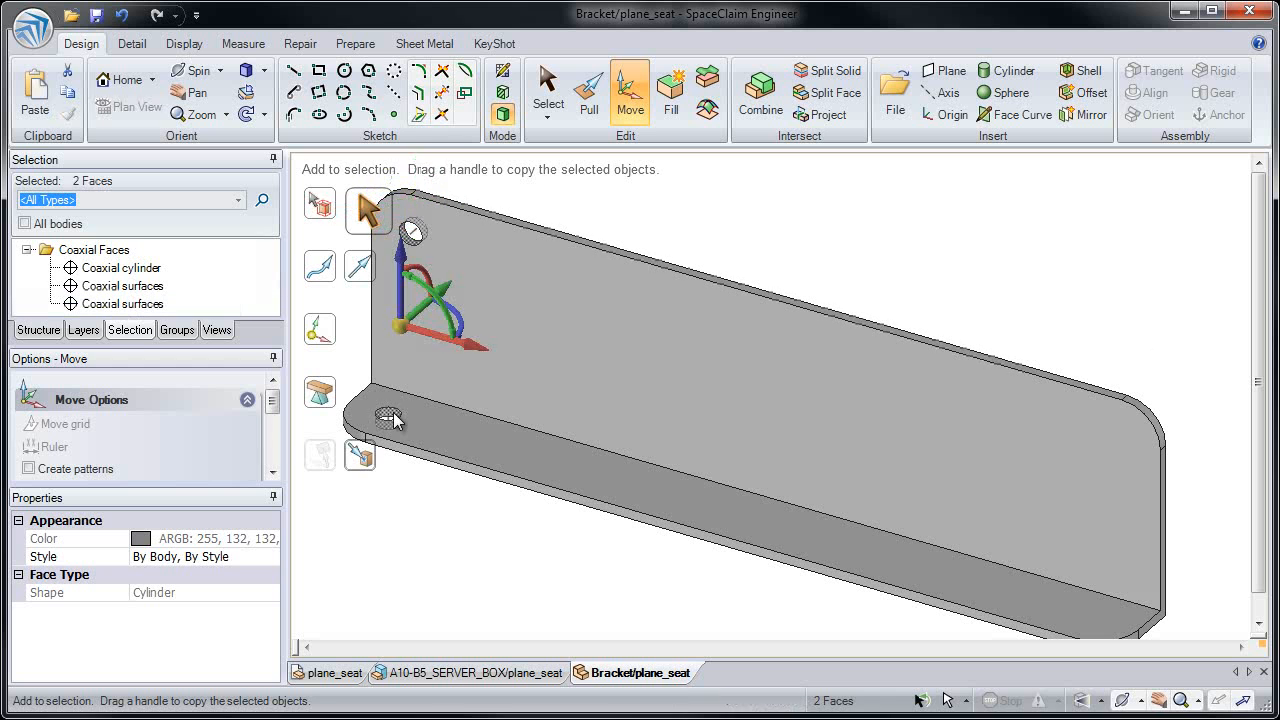
ctrl+drag(432, 335, 868, 463)
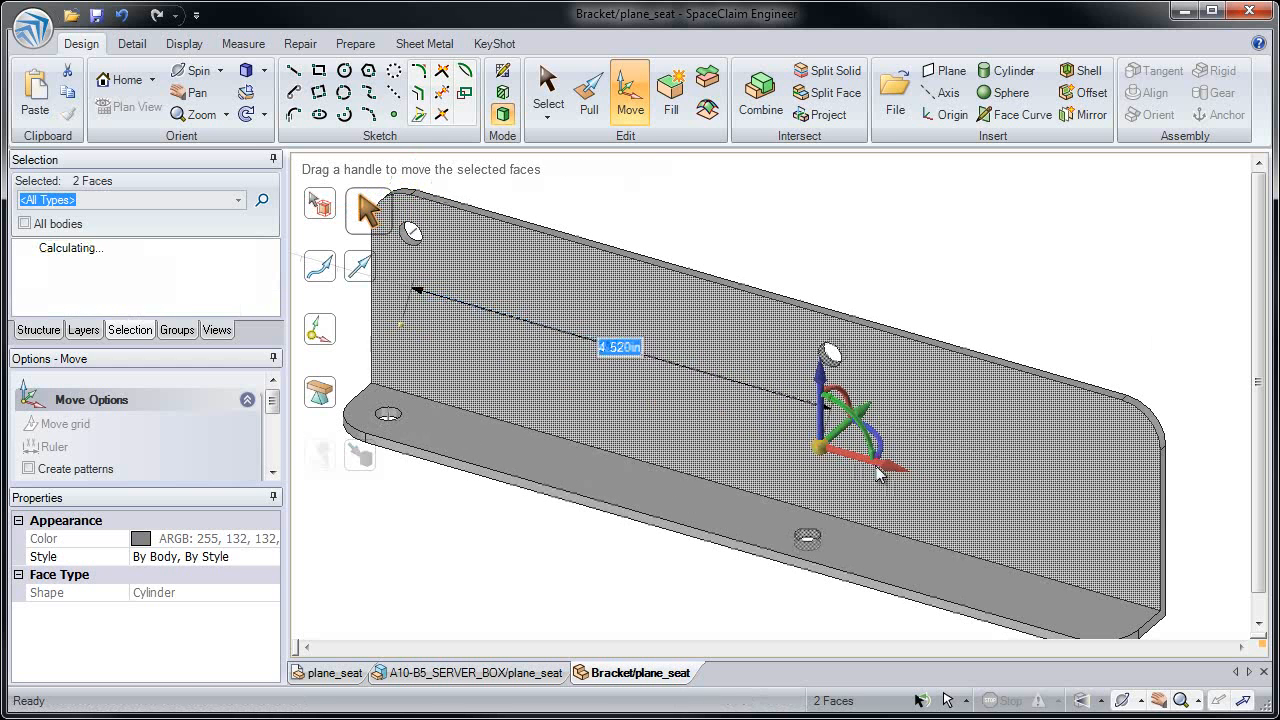
key(u)
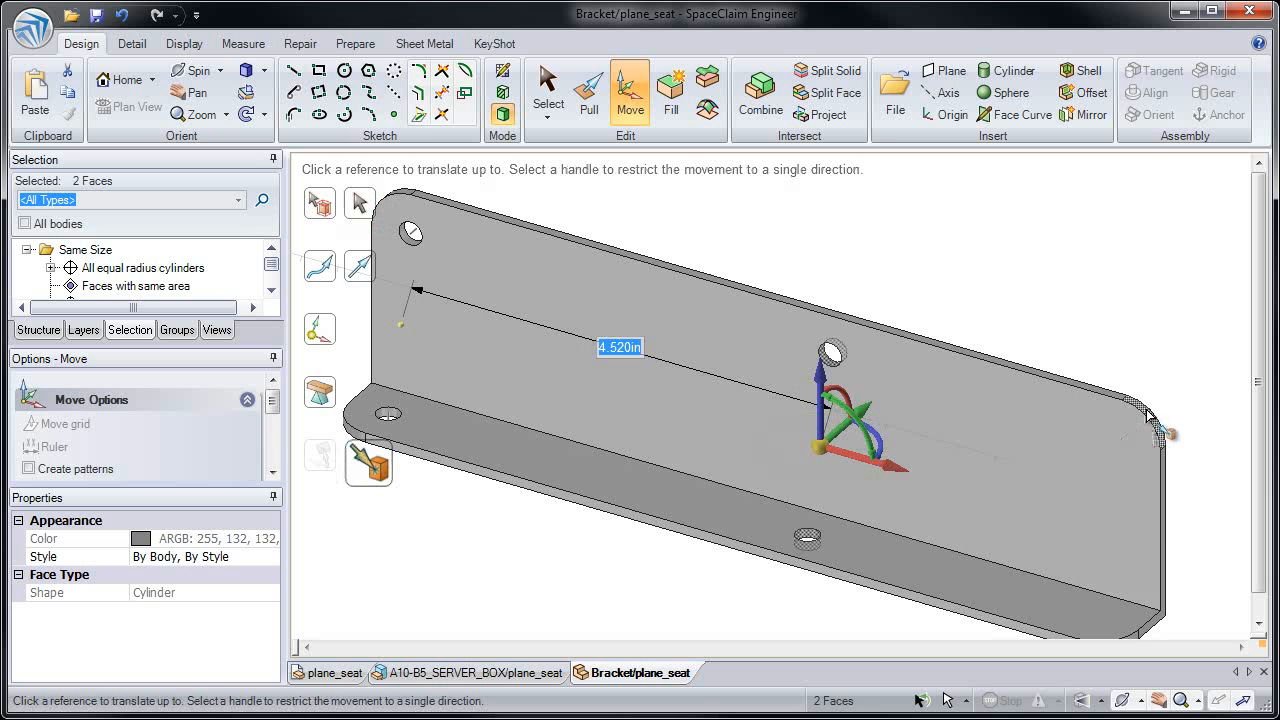
click(1148, 418)
key(Escape)
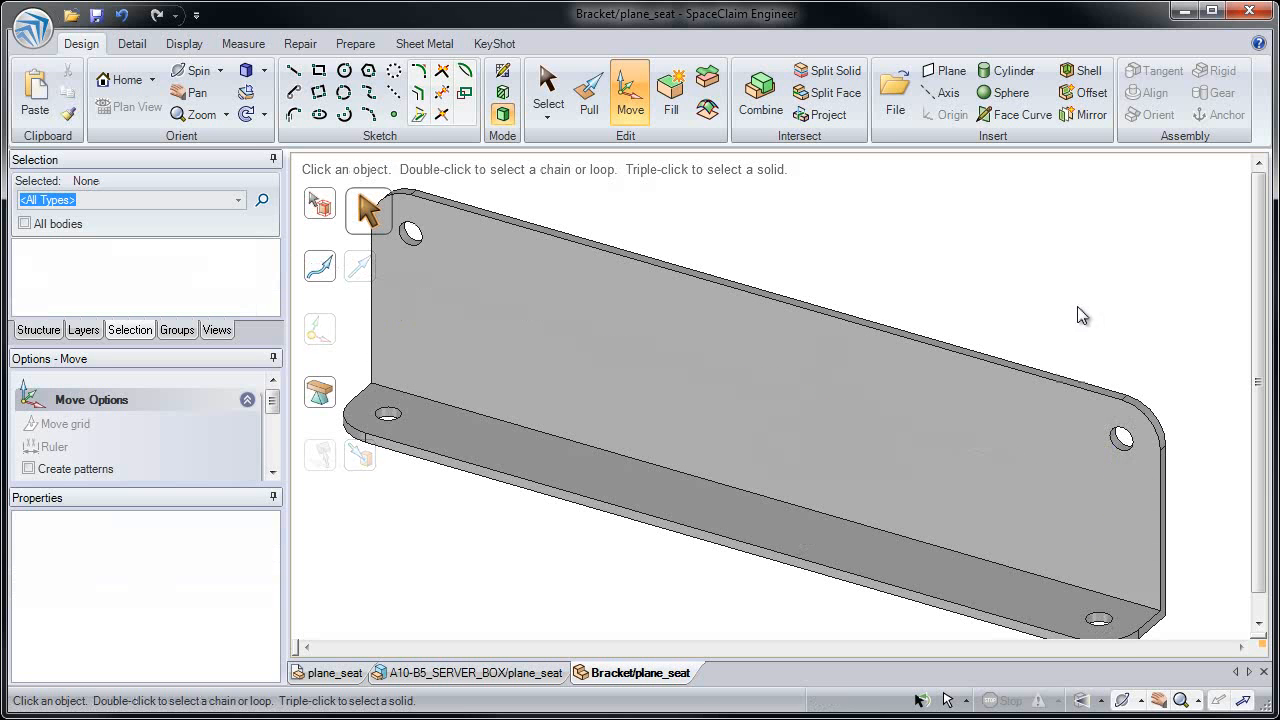
Copy the upright plate's two vertical end edges 1.8 in inward, splitting off a centre section of its face
key(p)
click(1157, 492)
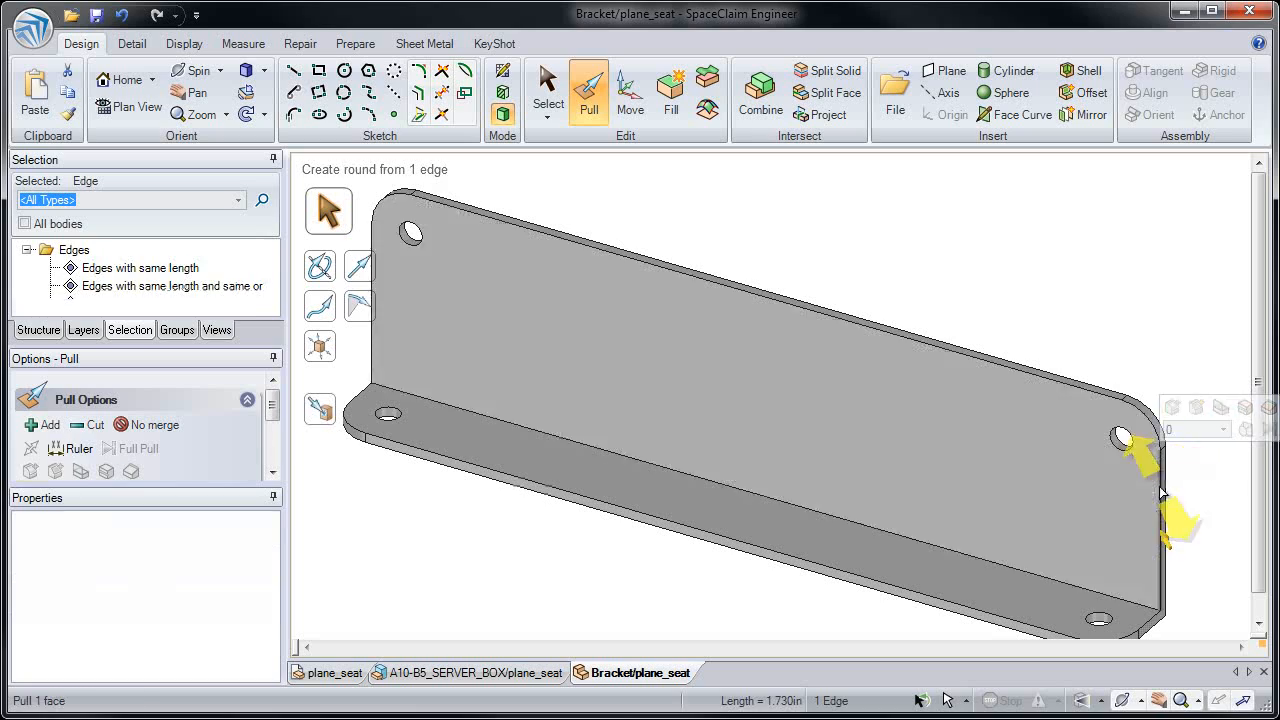
ctrl+click(371, 342)
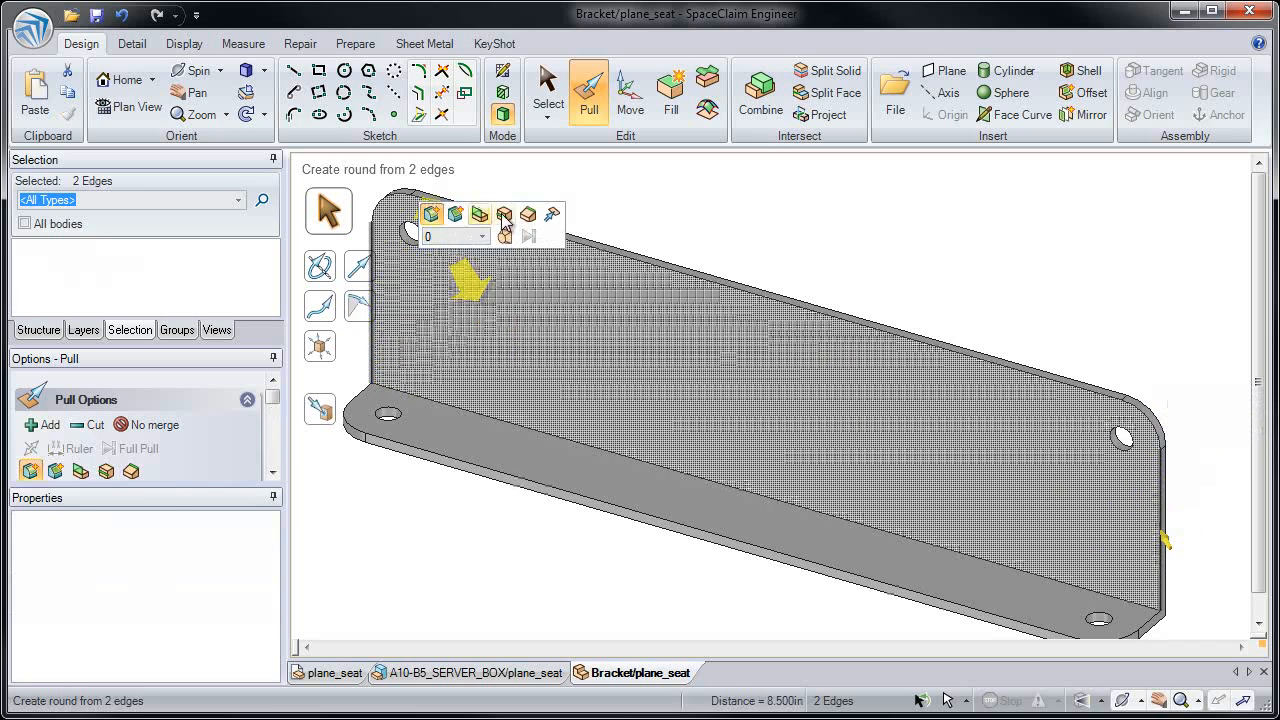
click(504, 214)
drag(736, 399, 648, 345)
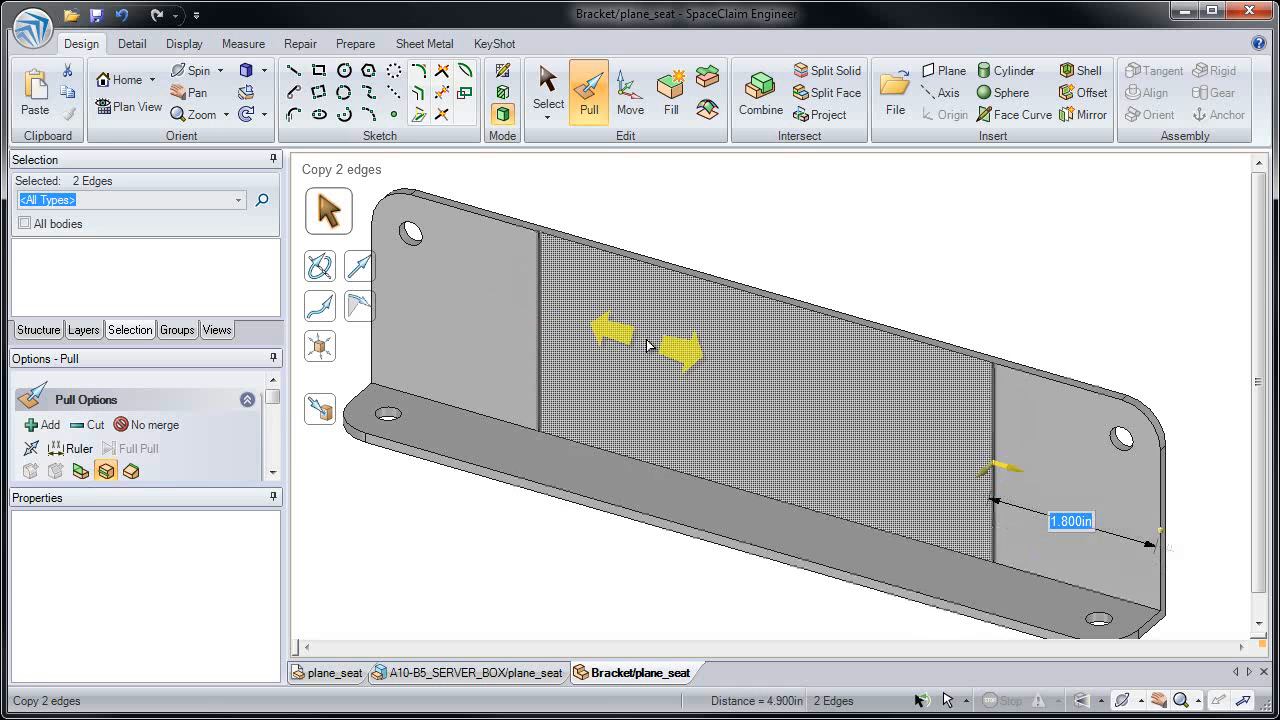
Pivot the plate's centre face about its top edge until its lower end reaches the flange's outer edge
click(648, 344)
alt+click(668, 272)
drag(930, 249, 897, 325)
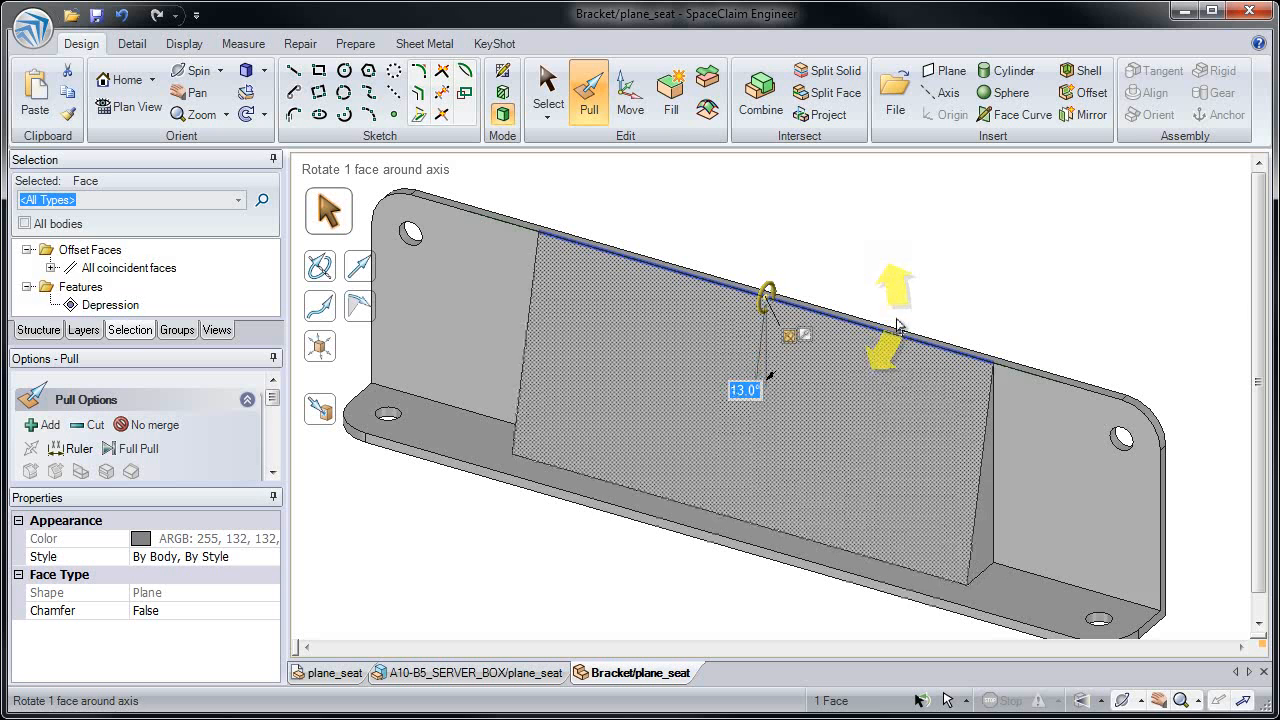
key(u)
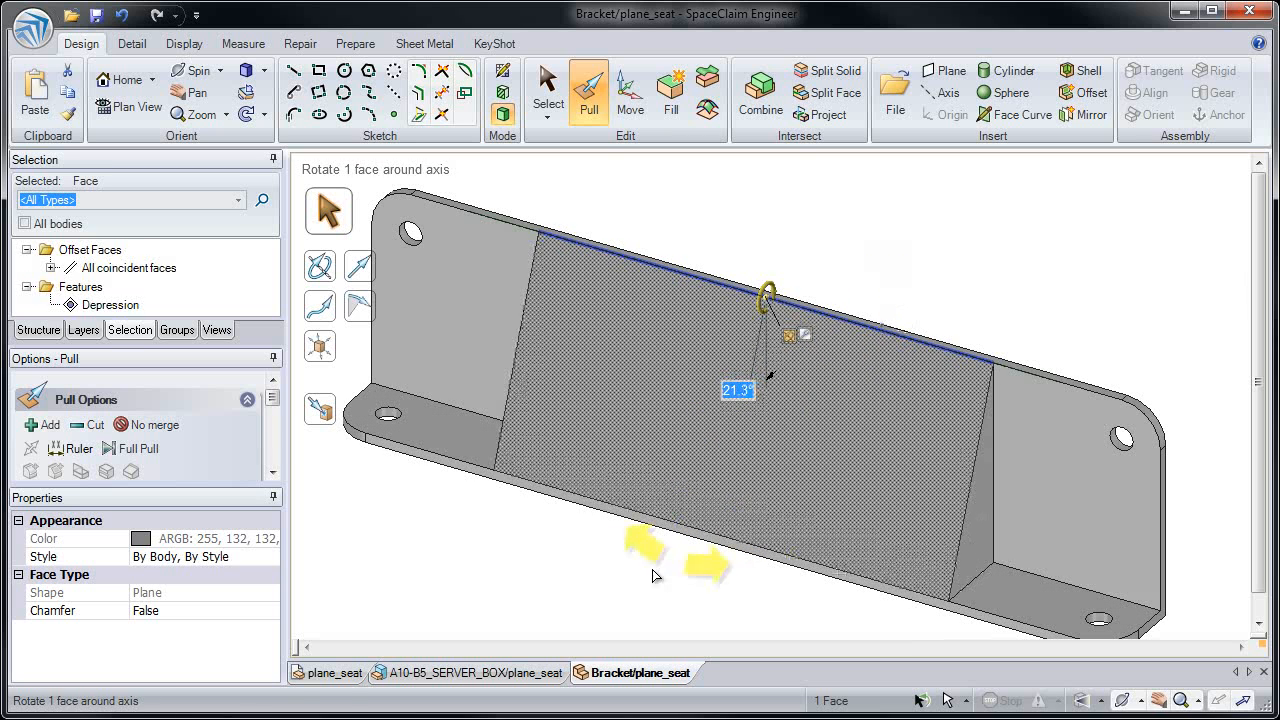
click(689, 553)
Assign the library material 405 Stainless Steel, annealed, sheet to the bracket body
key(s)
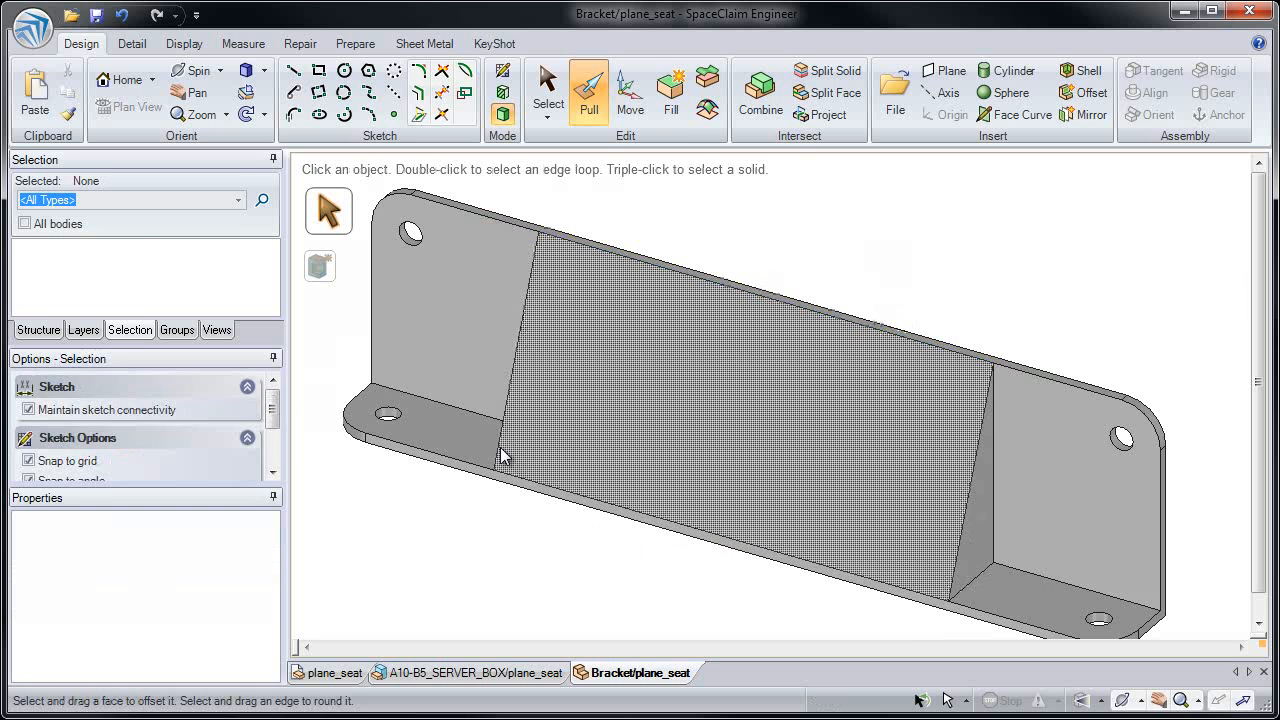
triple_click(482, 380)
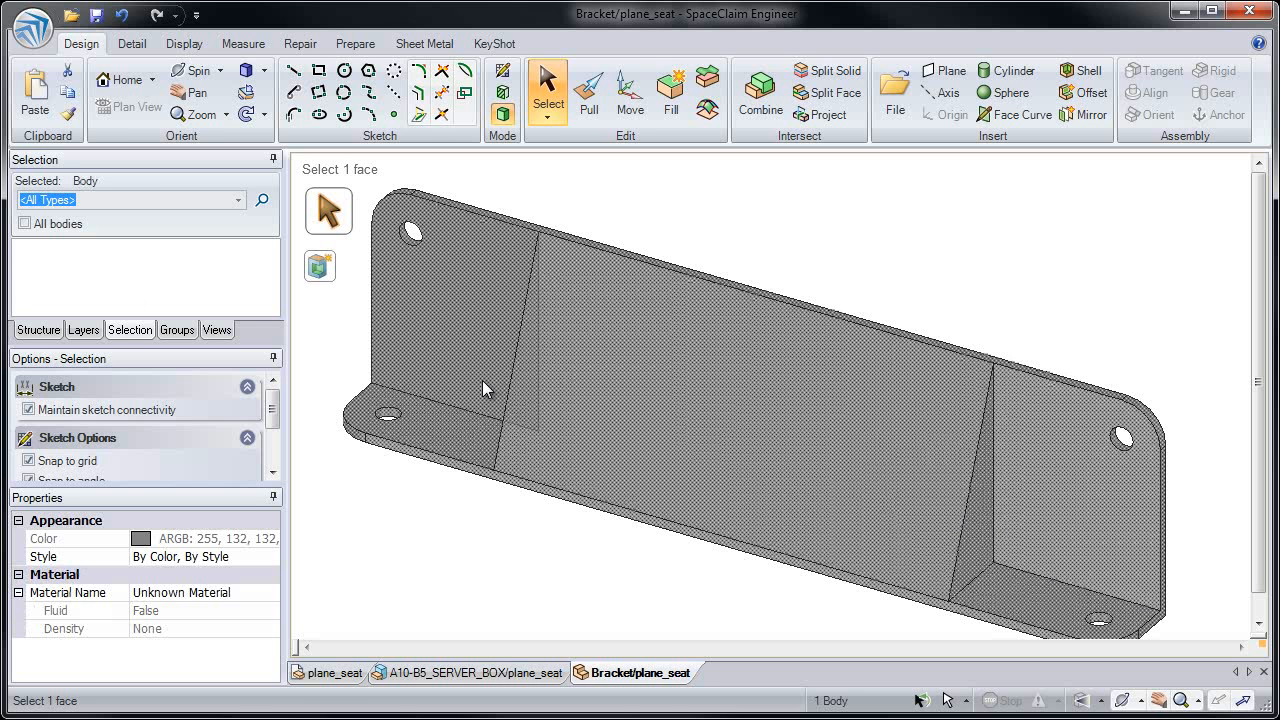
click(258, 598)
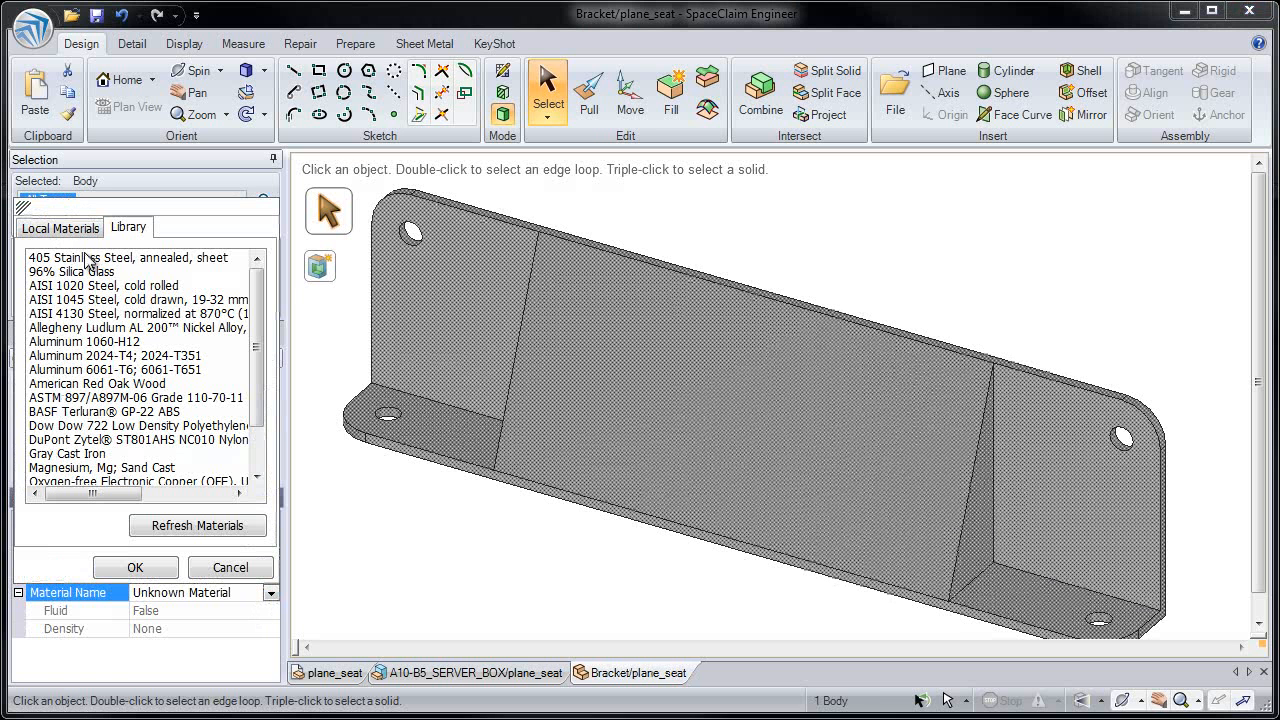
double_click(98, 257)
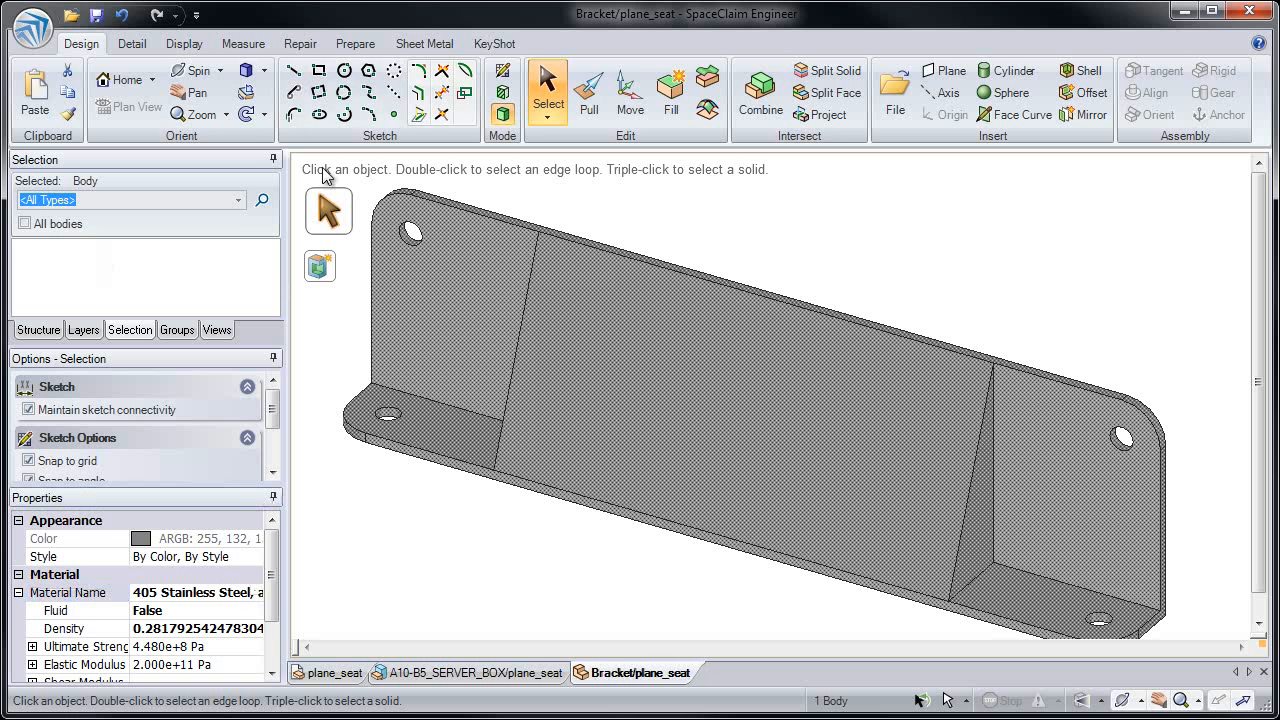
Check the mass properties of the solid stainless steel bracket
click(243, 43)
click(50, 78)
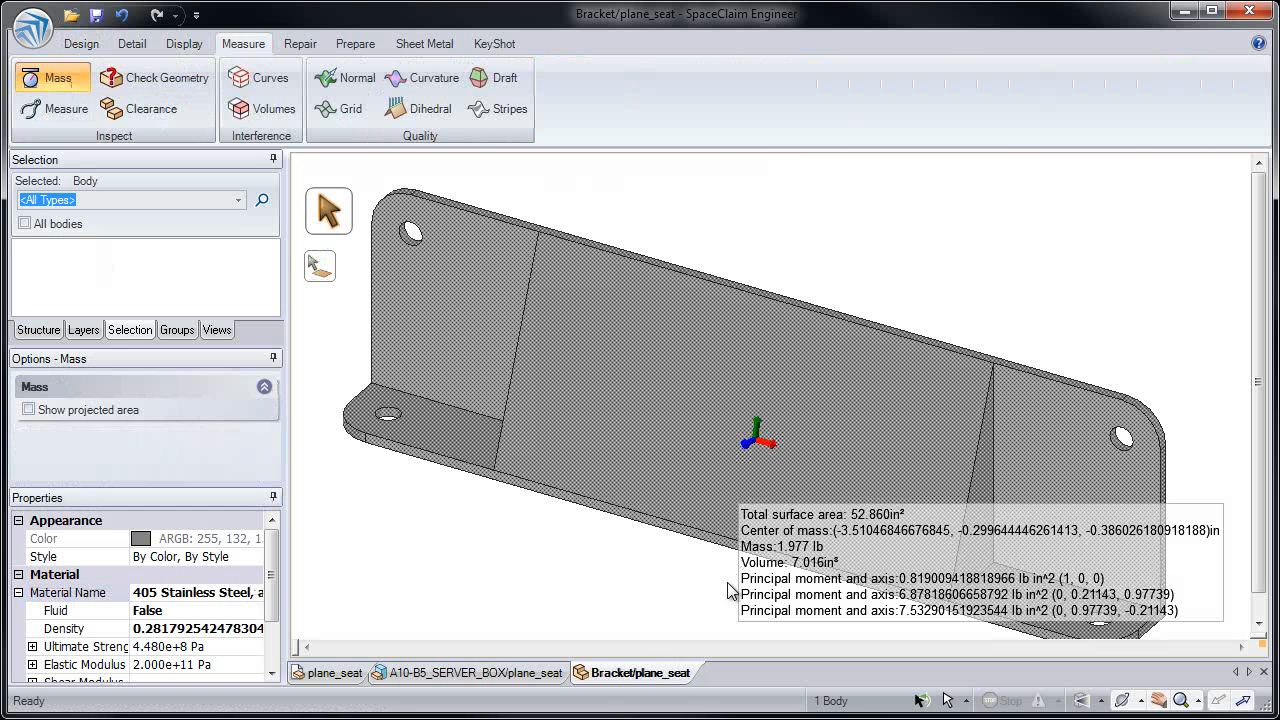
click(786, 584)
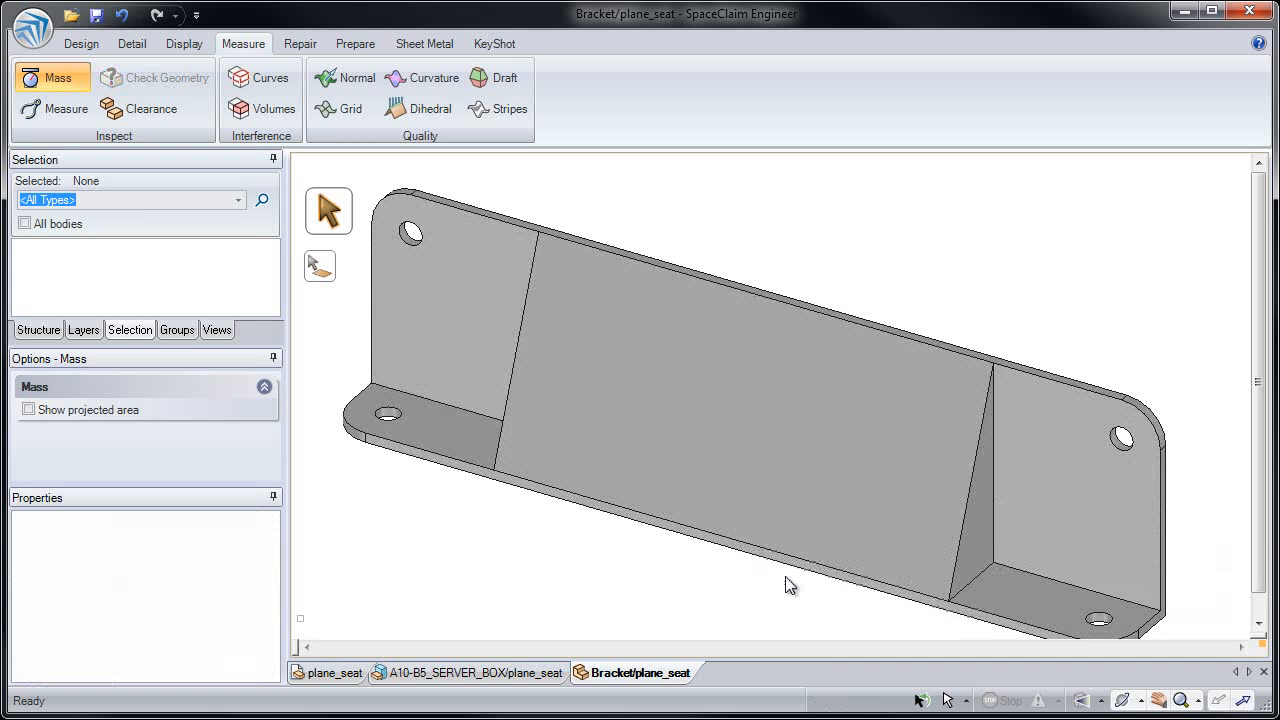
Shell the bracket to a 0.125 in wall thickness, opening its back and underside faces
click(86, 43)
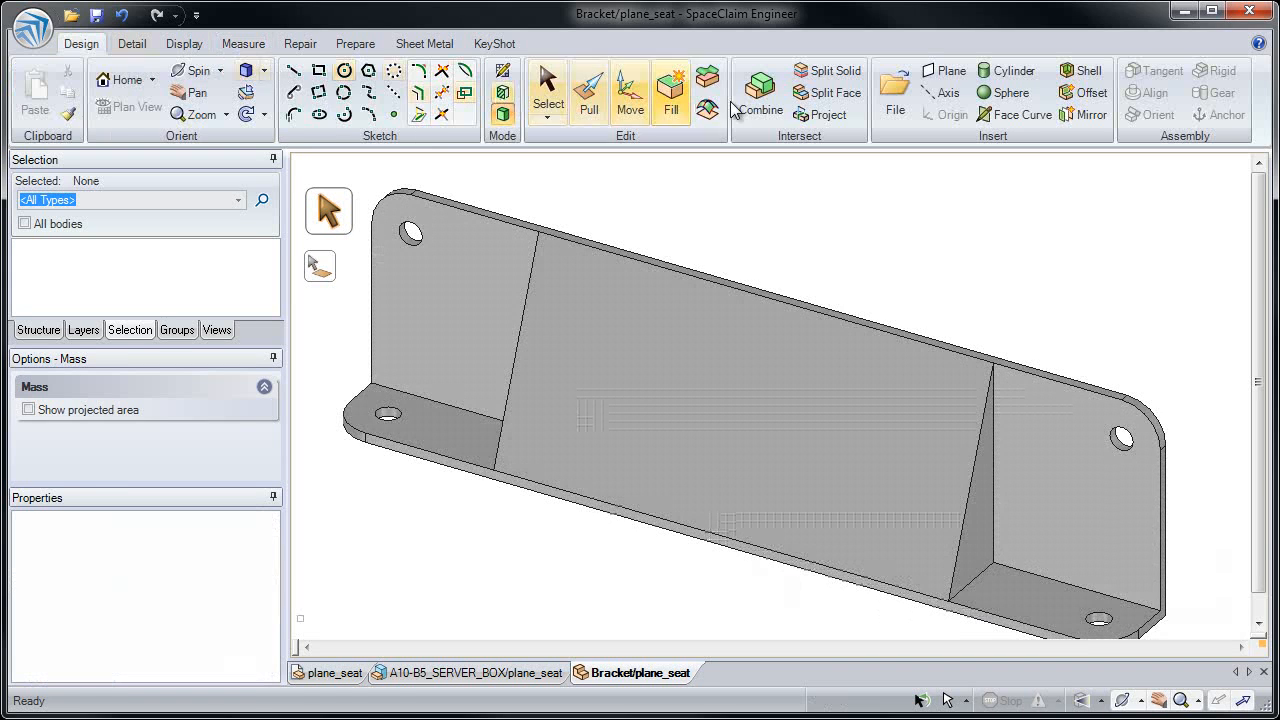
mouse_move(866, 276)
middle_down()
mouse_move(771, 271)
mouse_move(733, 478)
middle_up()
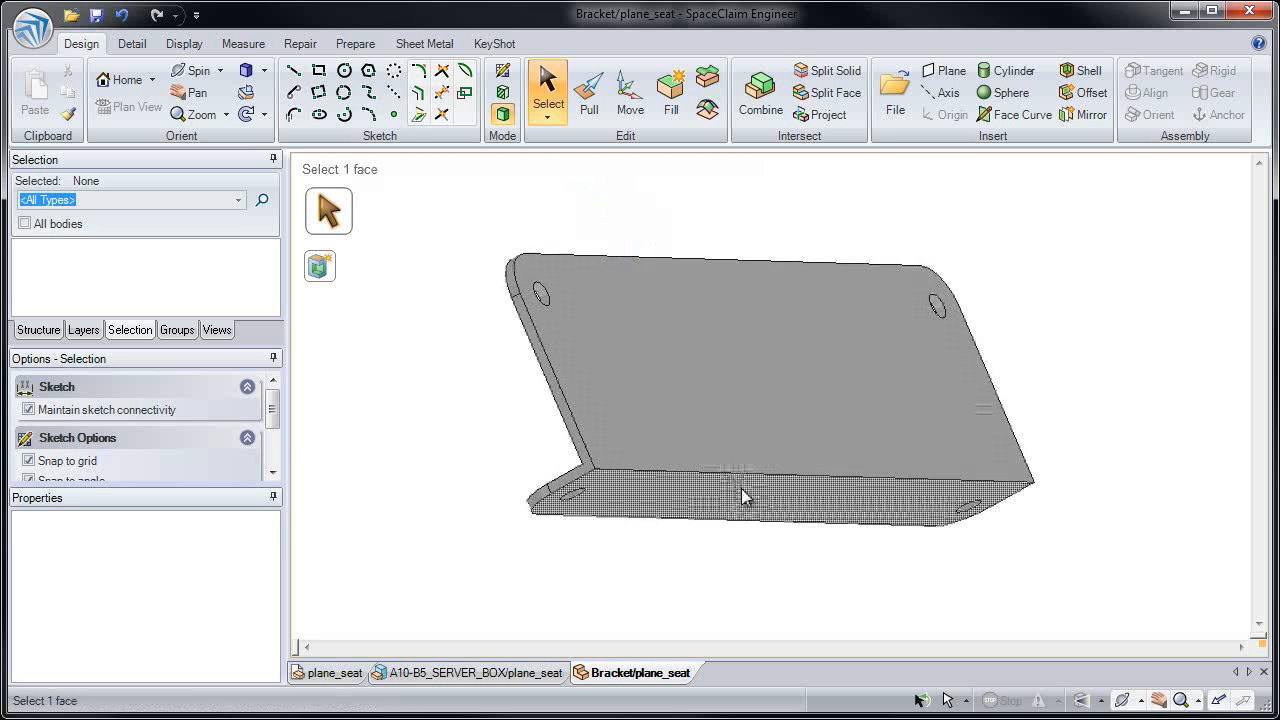
click(780, 458)
ctrl+click(780, 460)
click(1087, 72)
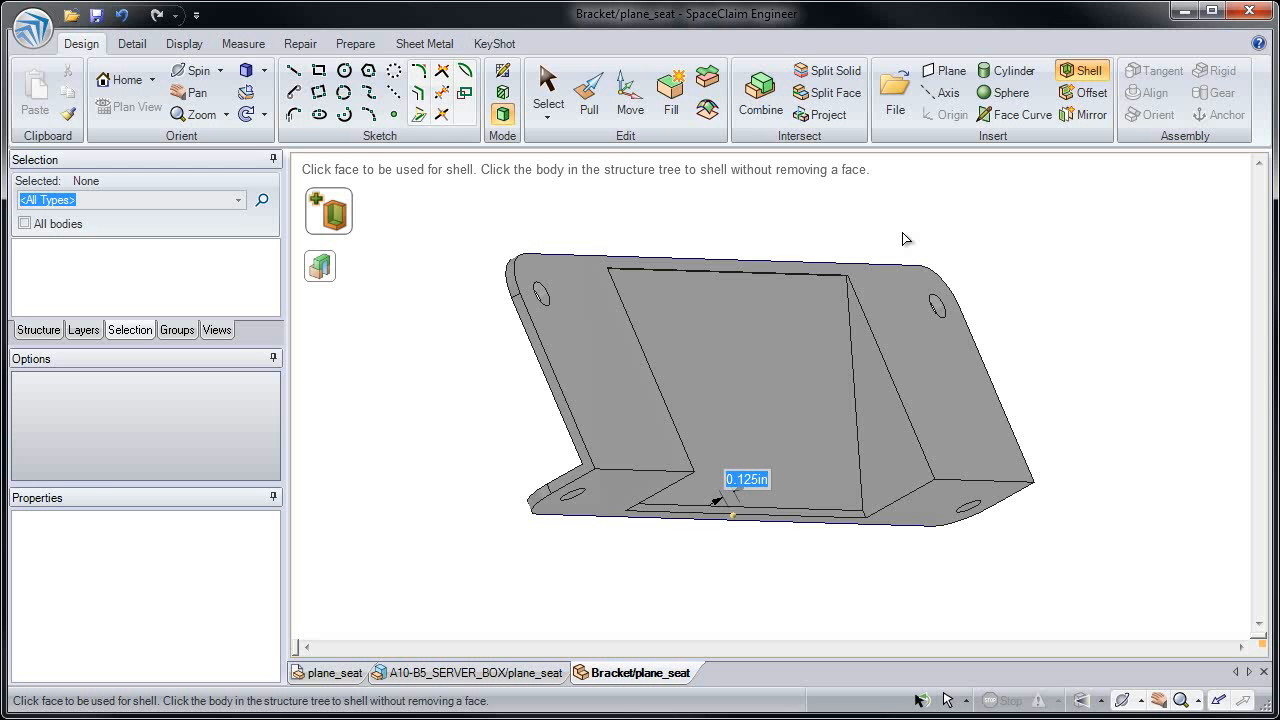
key(Escape)
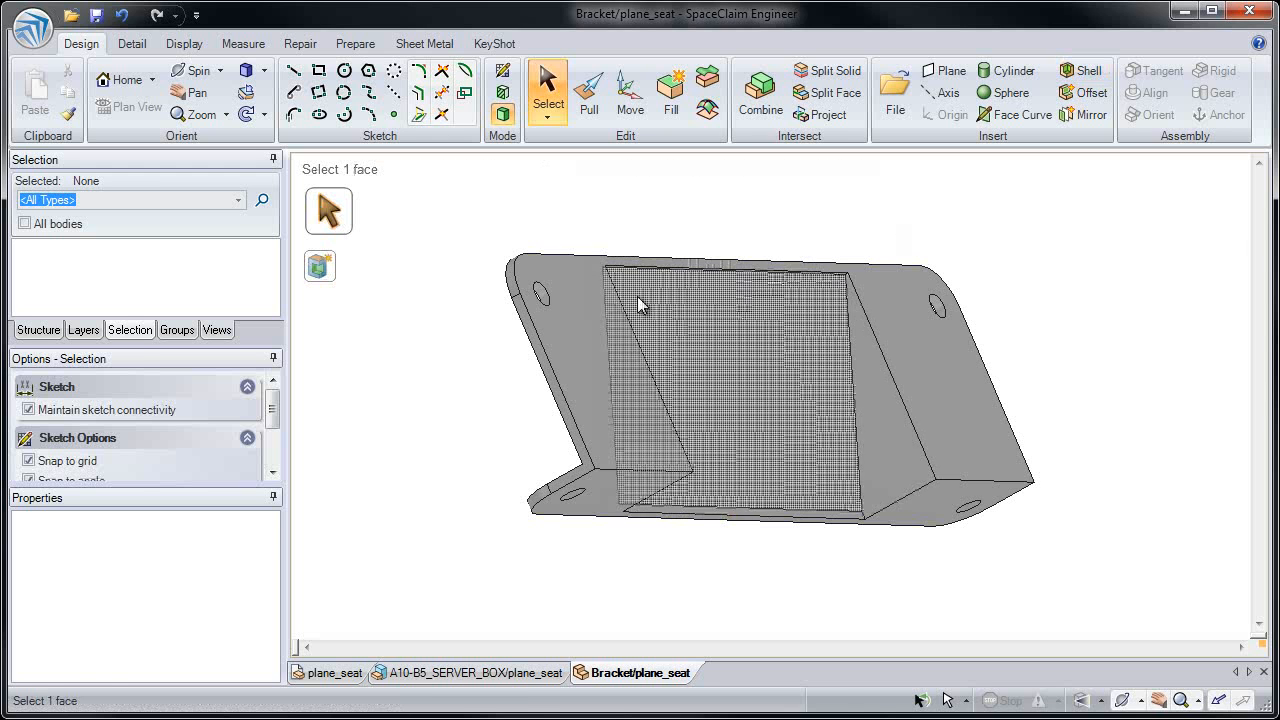
Change the shelled bracket's material to Dow 722 Low Density Polyethylene from the library
triple_click(611, 321)
click(252, 594)
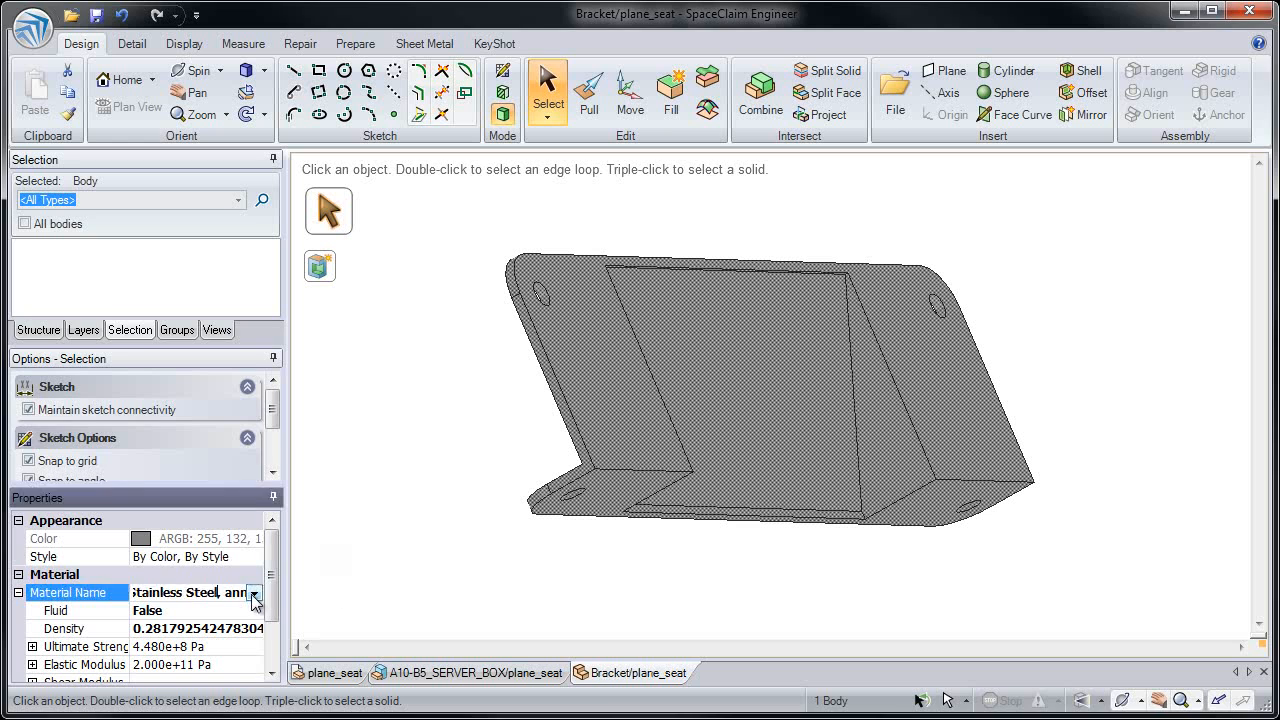
click(256, 594)
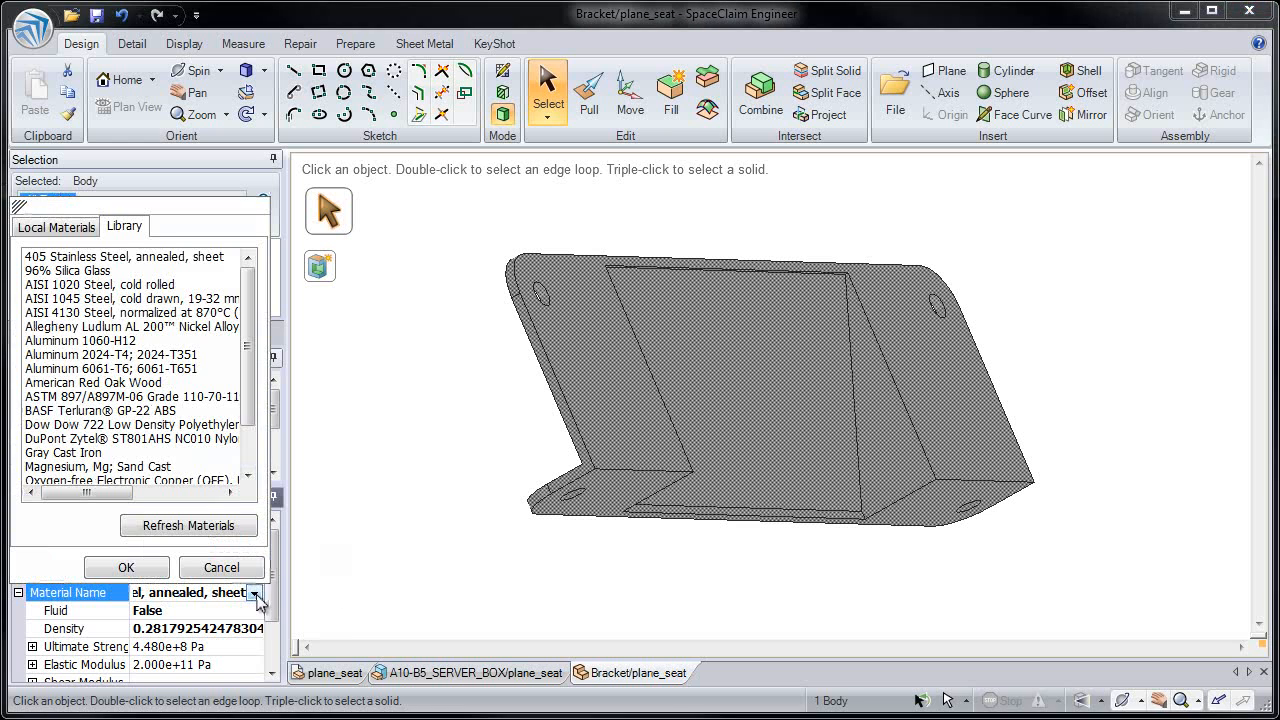
click(222, 426)
Check the mass properties of the shelled polyethylene bracket
click(243, 44)
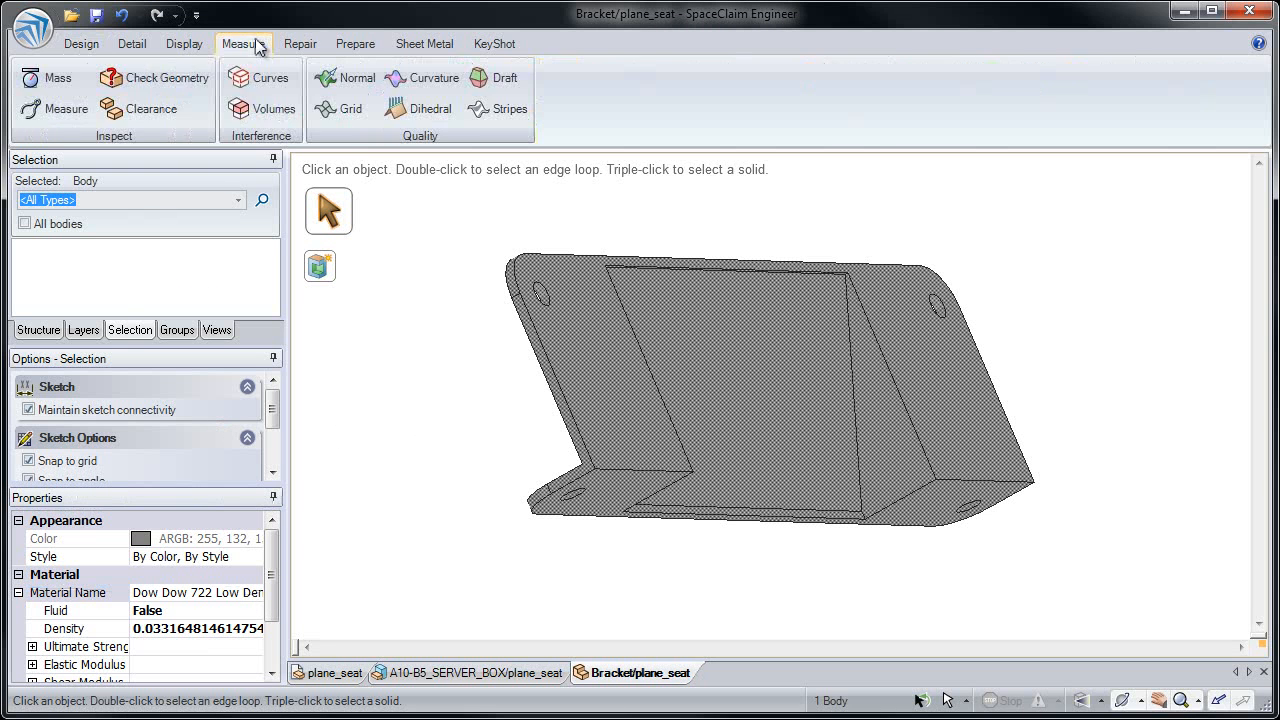
click(50, 77)
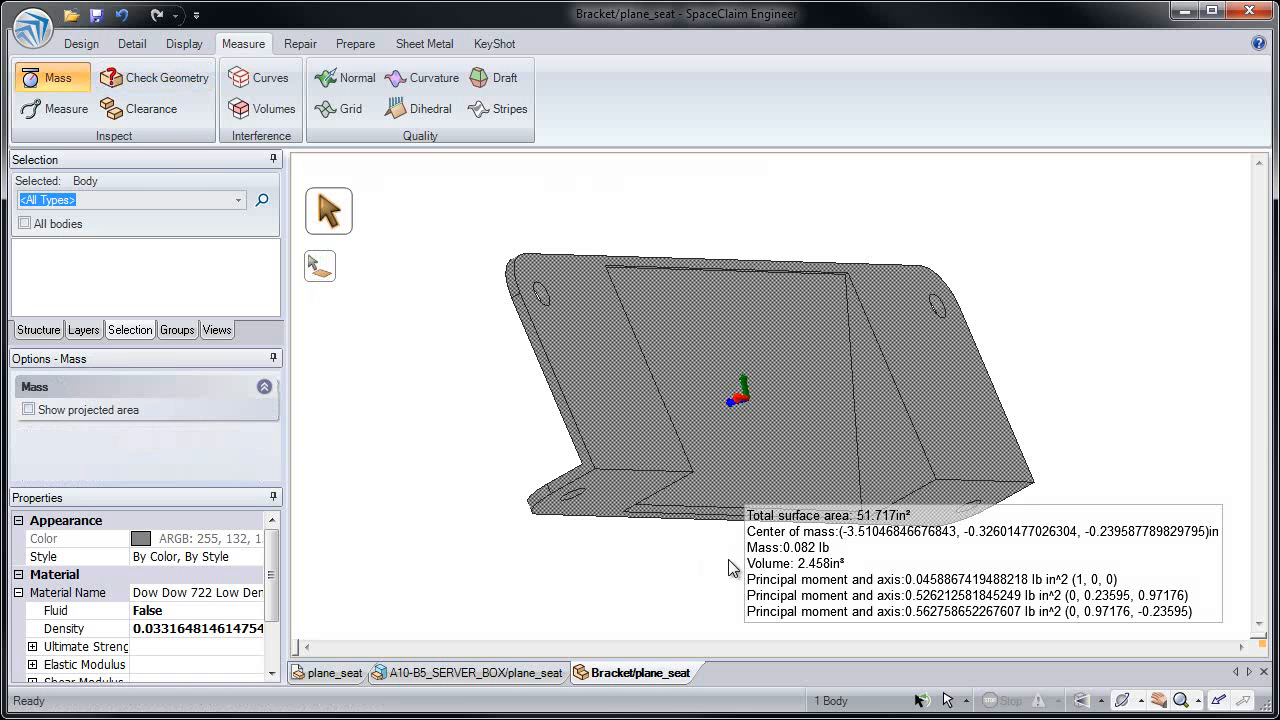
click(814, 567)
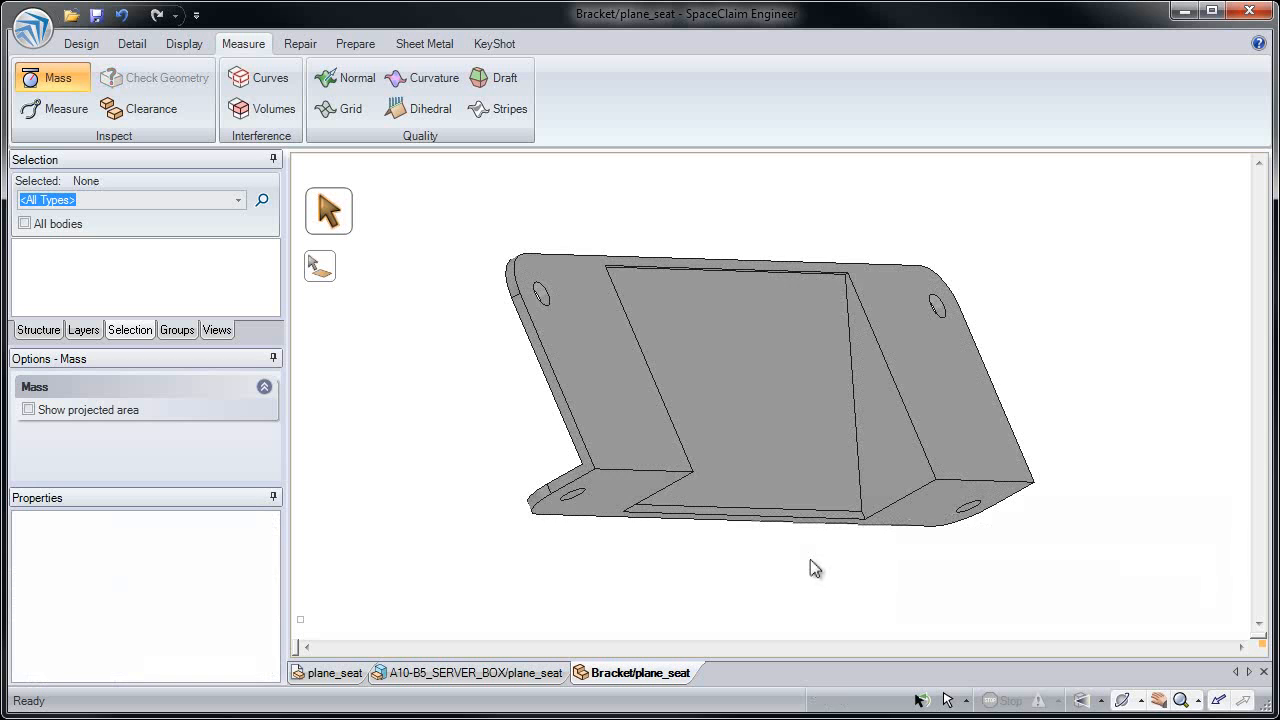
Undo the change of the bracket's material to polyethylene and clear the selection
key(ctrl+z)
key(ctrl+z)
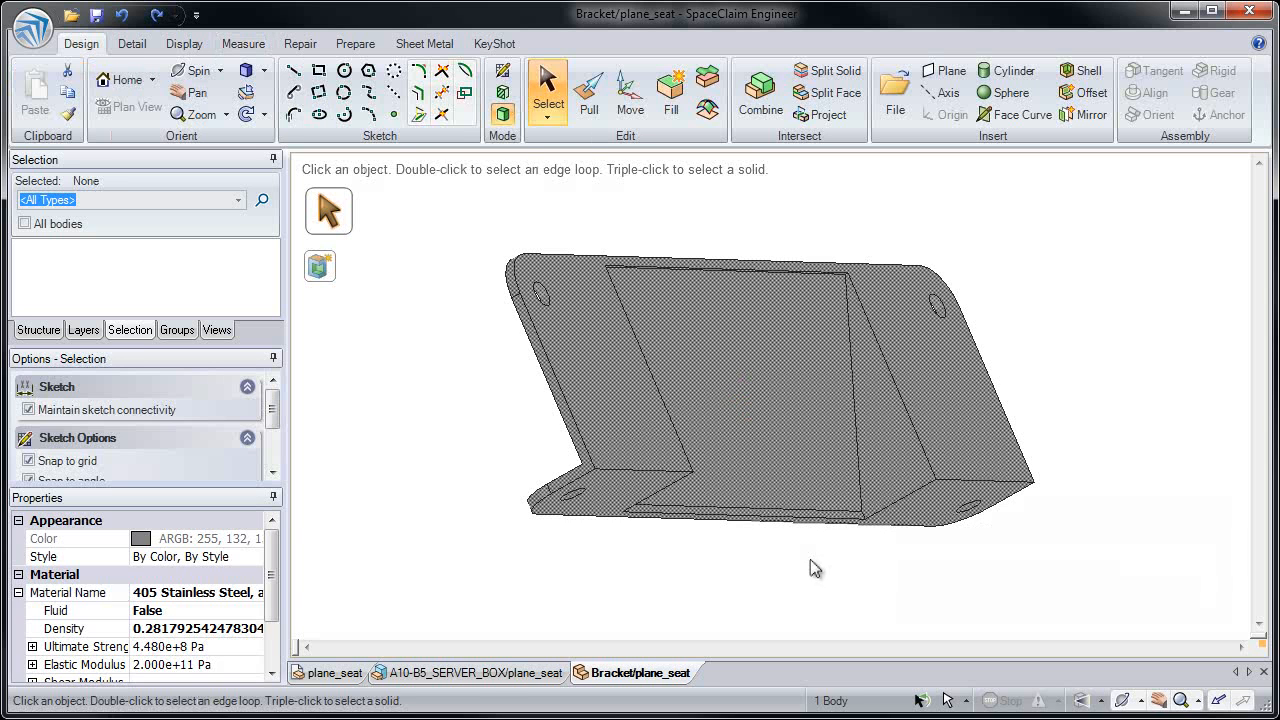
key(Escape)
Cut away the bracket's sloped centre section, leaving an open cutout beneath a narrow strip along the upright plate's top edge
middle_drag(772, 440, 994, 470)
click(589, 95)
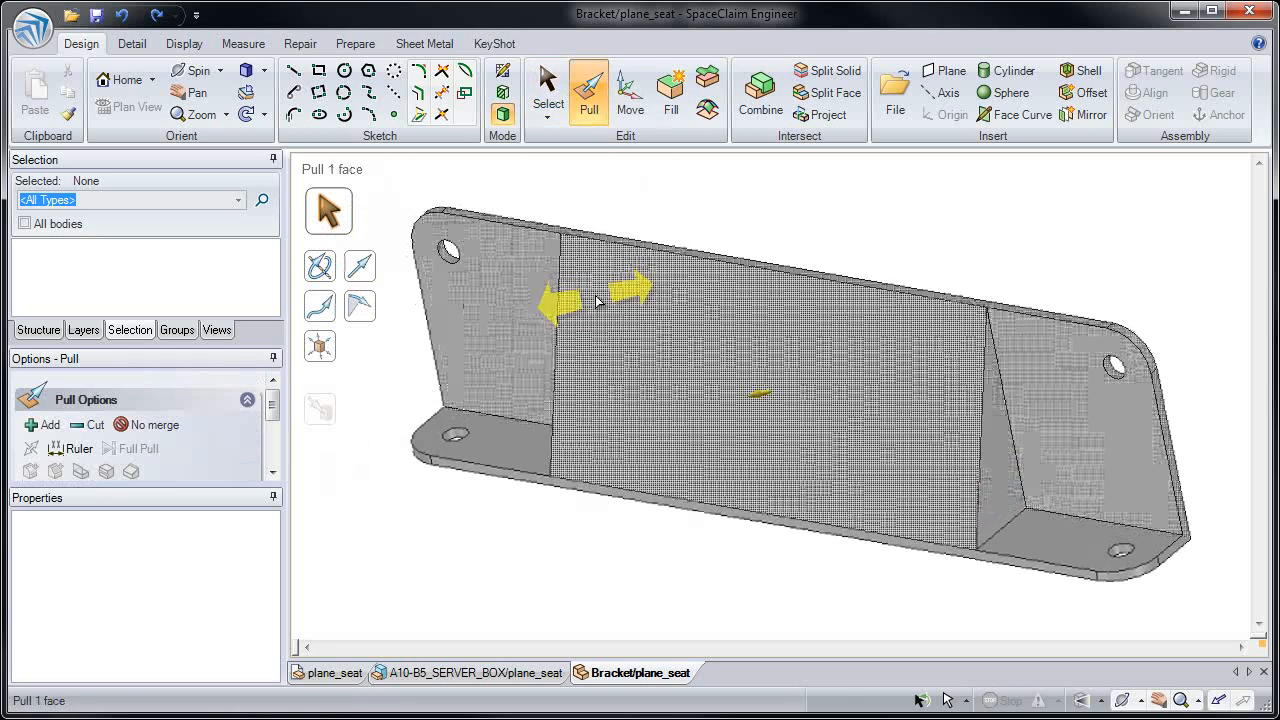
click(608, 248)
ctrl+click(607, 243)
alt+click(512, 438)
drag(507, 441, 506, 479)
alt+click(834, 276)
click(368, 274)
drag(398, 358, 488, 320)
key(Escape)
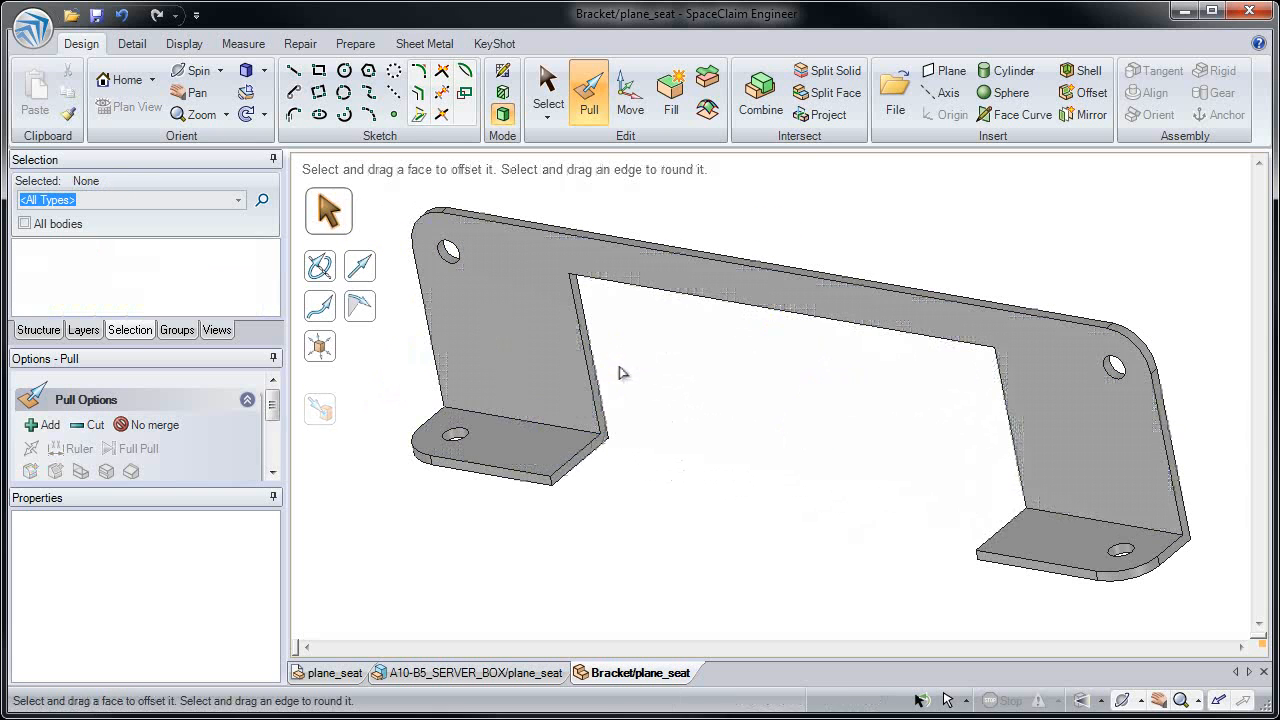
Convert the bracket to sheet metal and turn both sharp corners between the upright plate and the flanges into bends
click(432, 44)
click(122, 95)
click(474, 324)
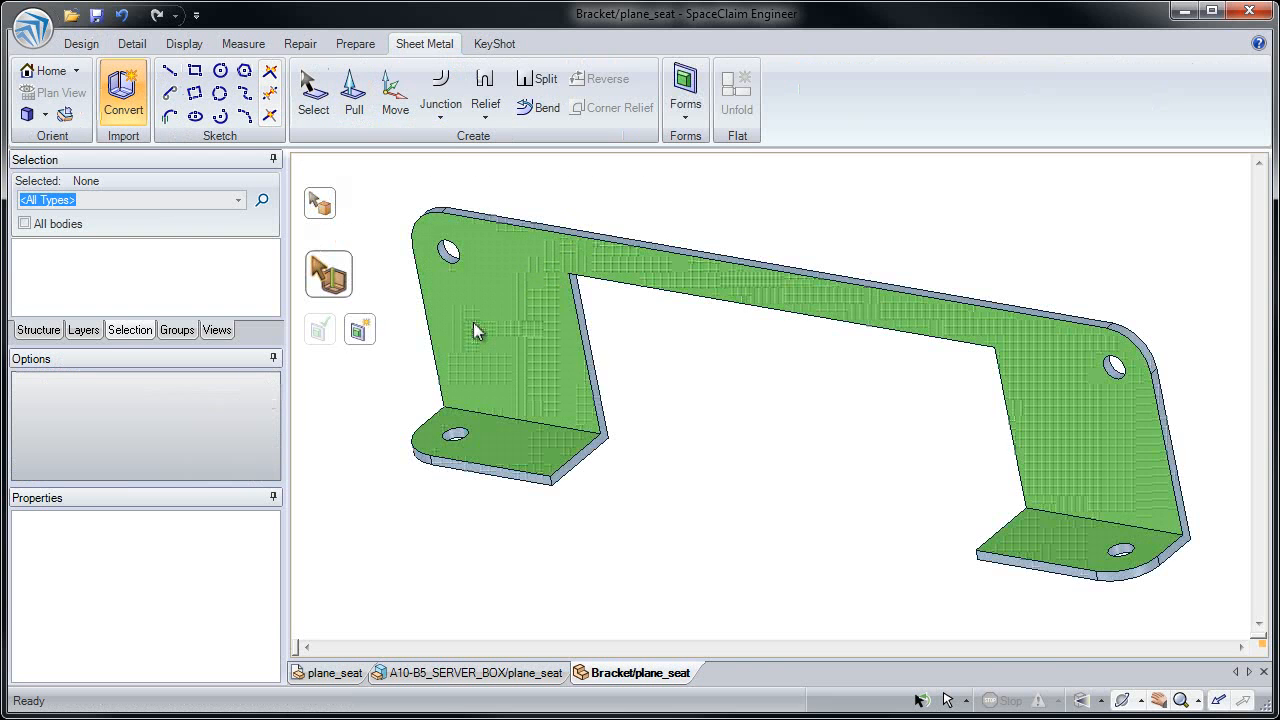
click(543, 424)
click(1057, 512)
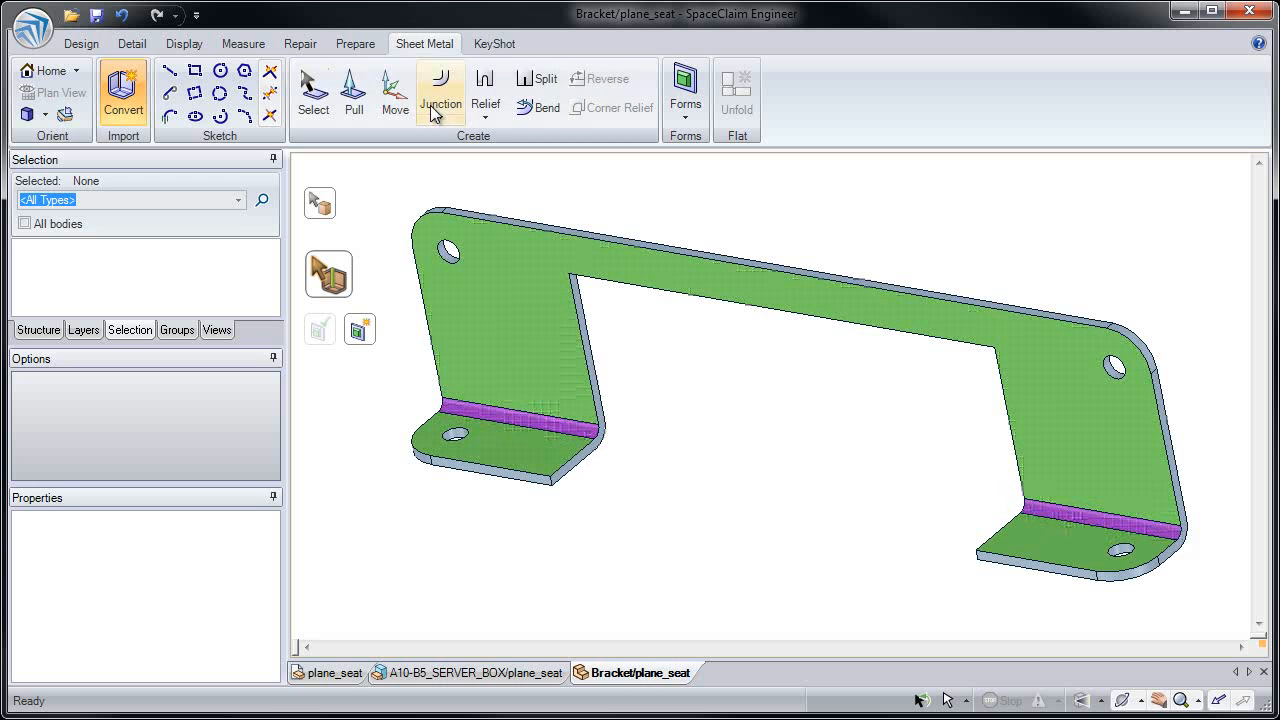
Pull the cutout's long upper edge outward into a new sheet metal wall
click(352, 97)
click(613, 288)
click(613, 286)
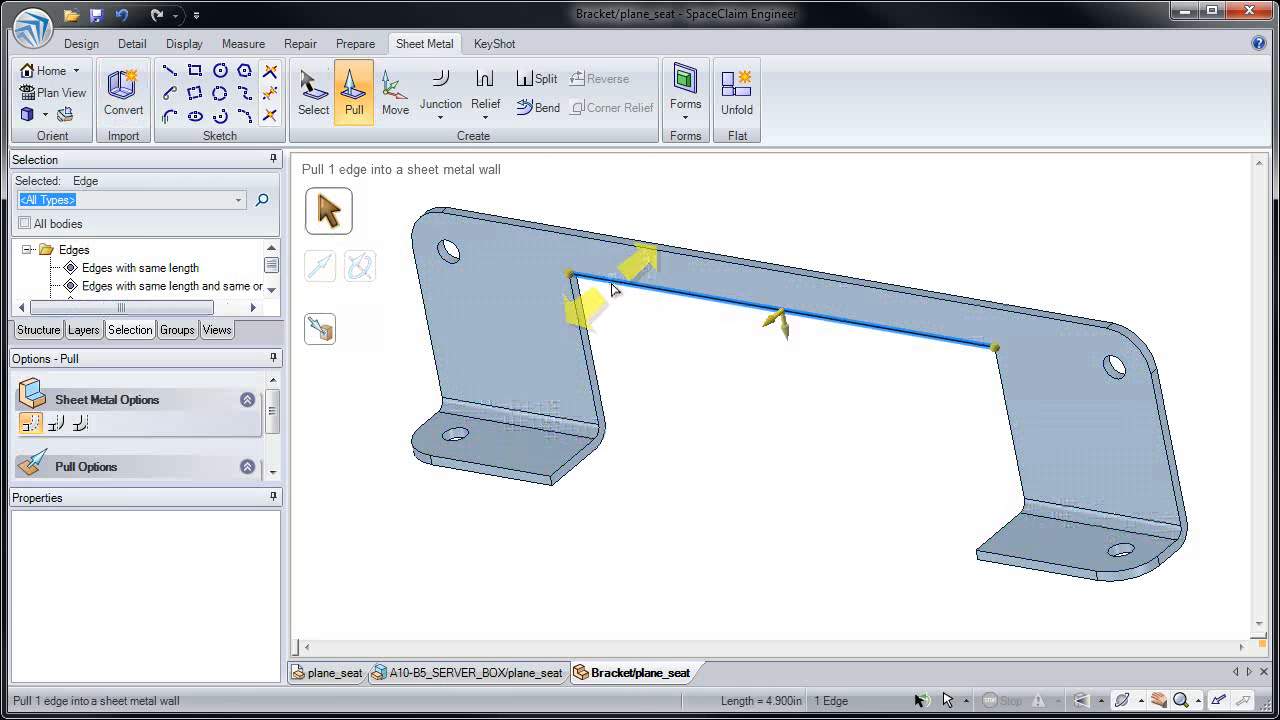
drag(651, 374, 545, 465)
Rotate the new wall downward about its bend so it slopes steeply below the top strip
click(396, 100)
click(745, 340)
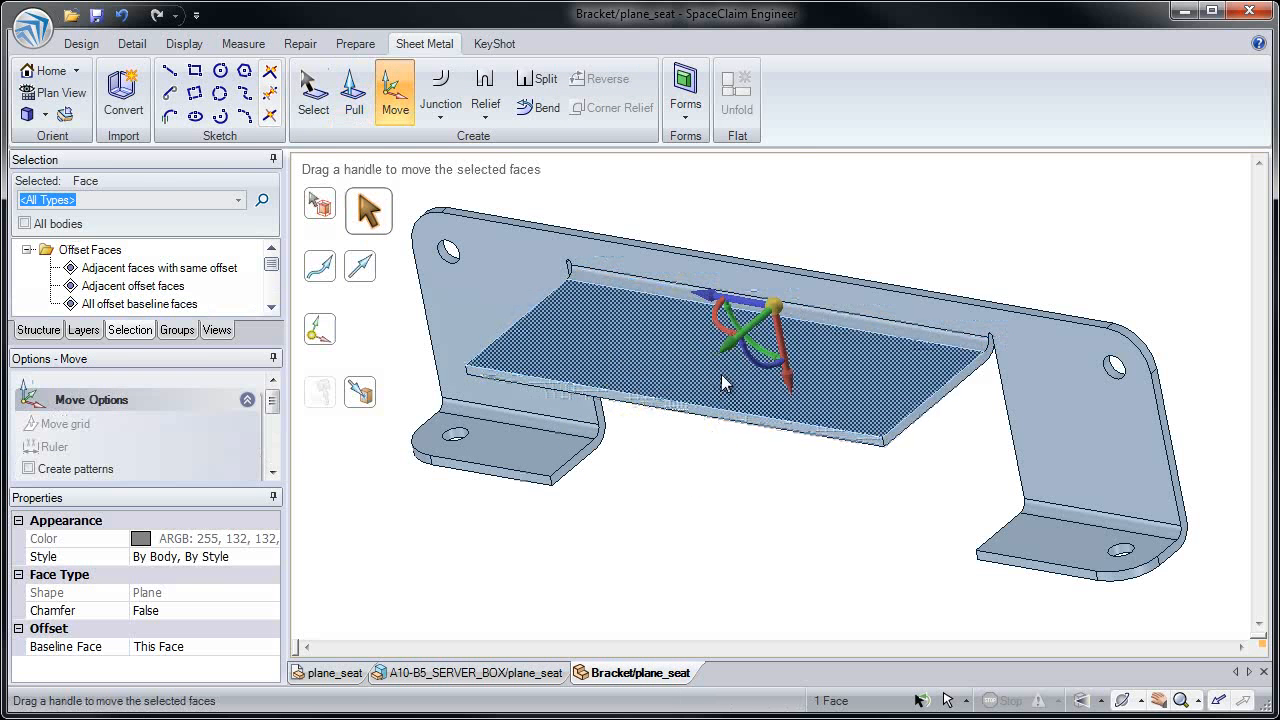
drag(748, 367, 786, 406)
Pull the sloped wall's lower edge about 0.8 in toward the upright plate, forming a bent return flange
mouse_move(786, 406)
right_down()
mouse_move(686, 586)
mouse_move(706, 490)
right_up()
click(762, 488)
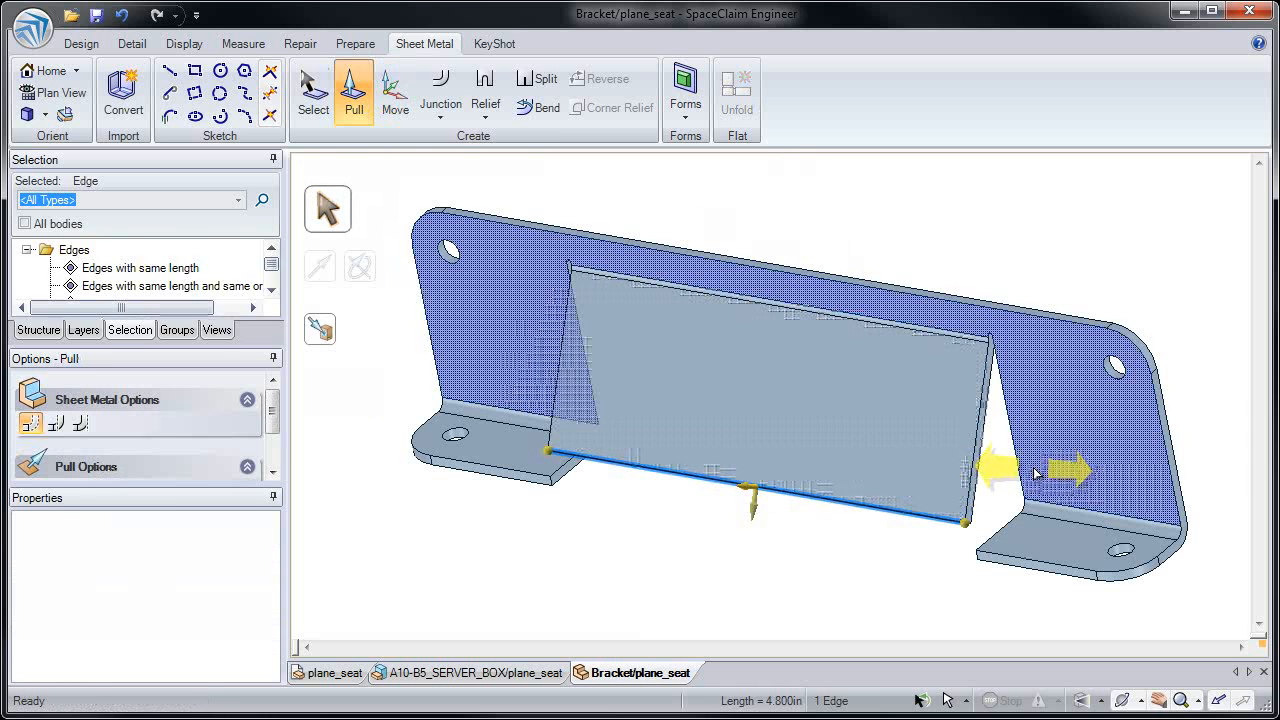
alt+click(1038, 474)
drag(991, 489, 1012, 466)
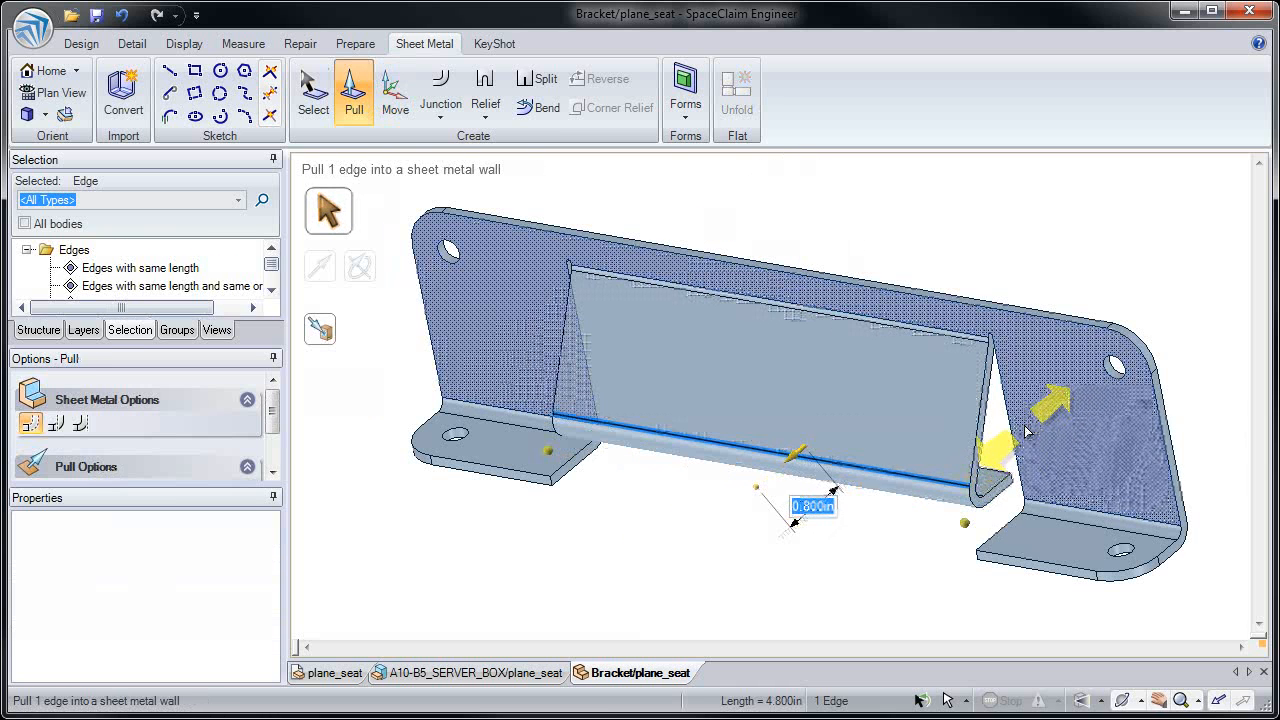
click(926, 262)
Place a louver form low near one end of the sloped wall, with L1 1 in and L2 0.3 in
key(s)
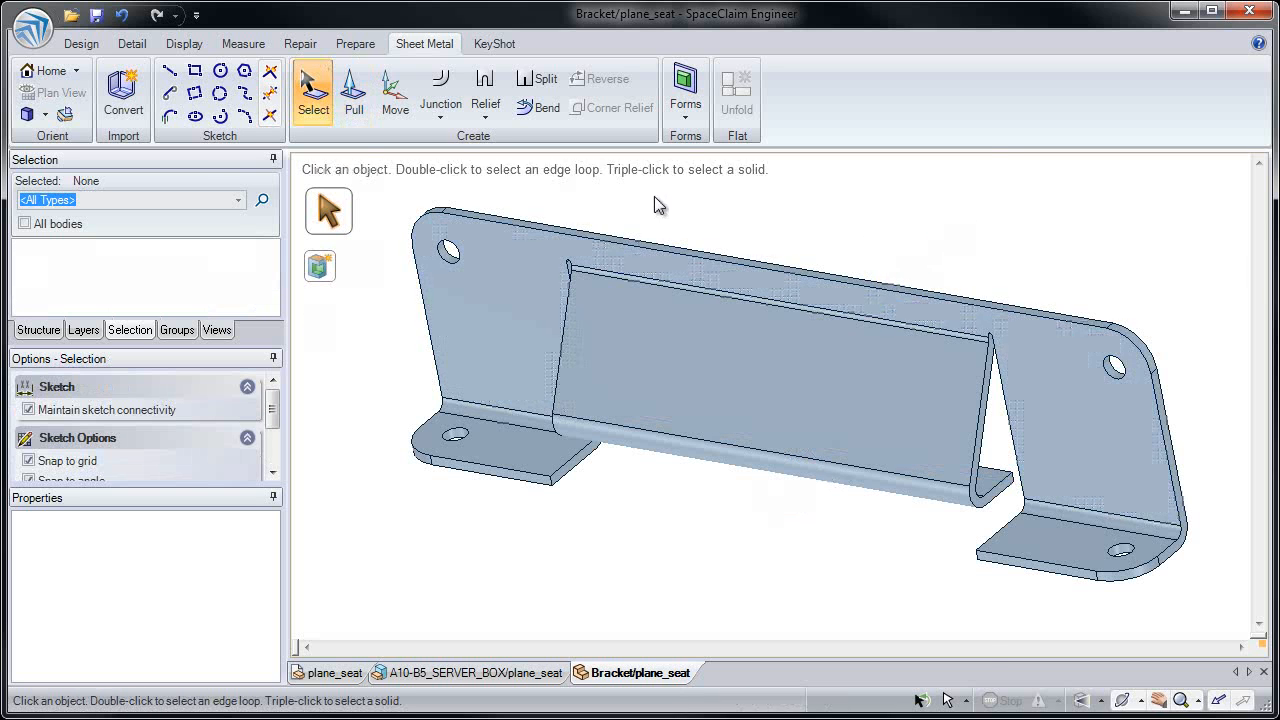
click(685, 114)
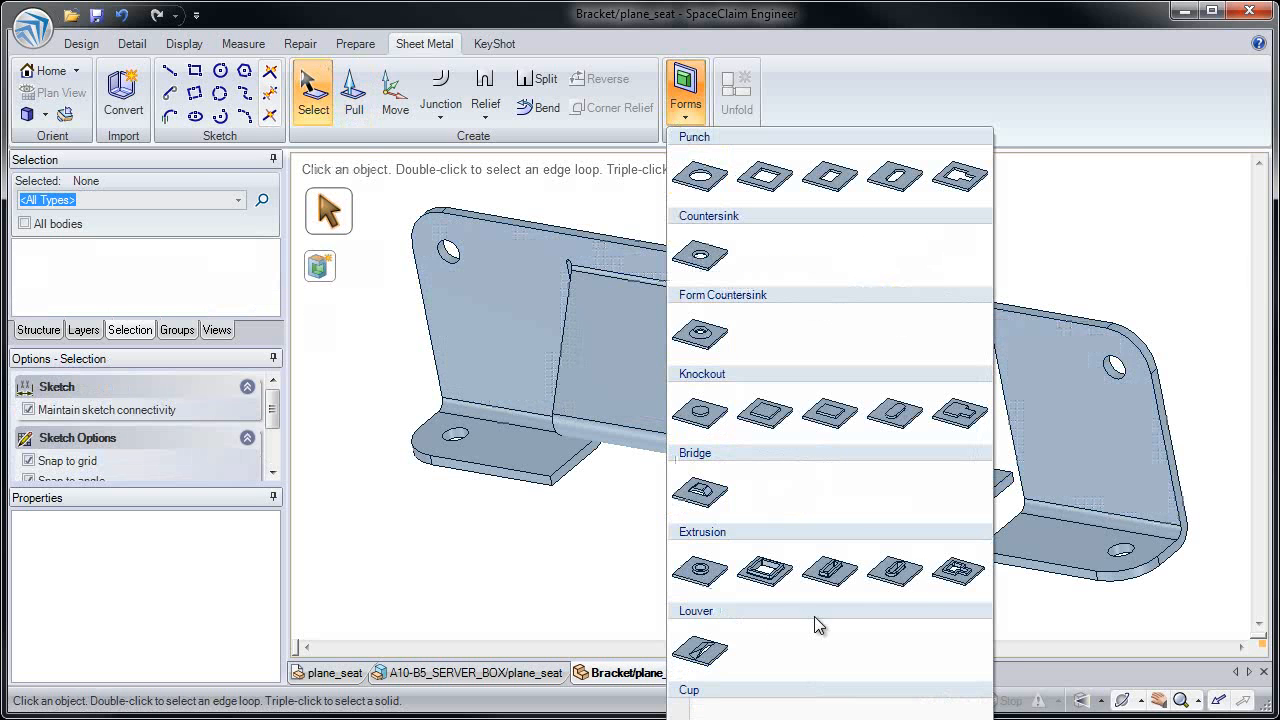
click(702, 648)
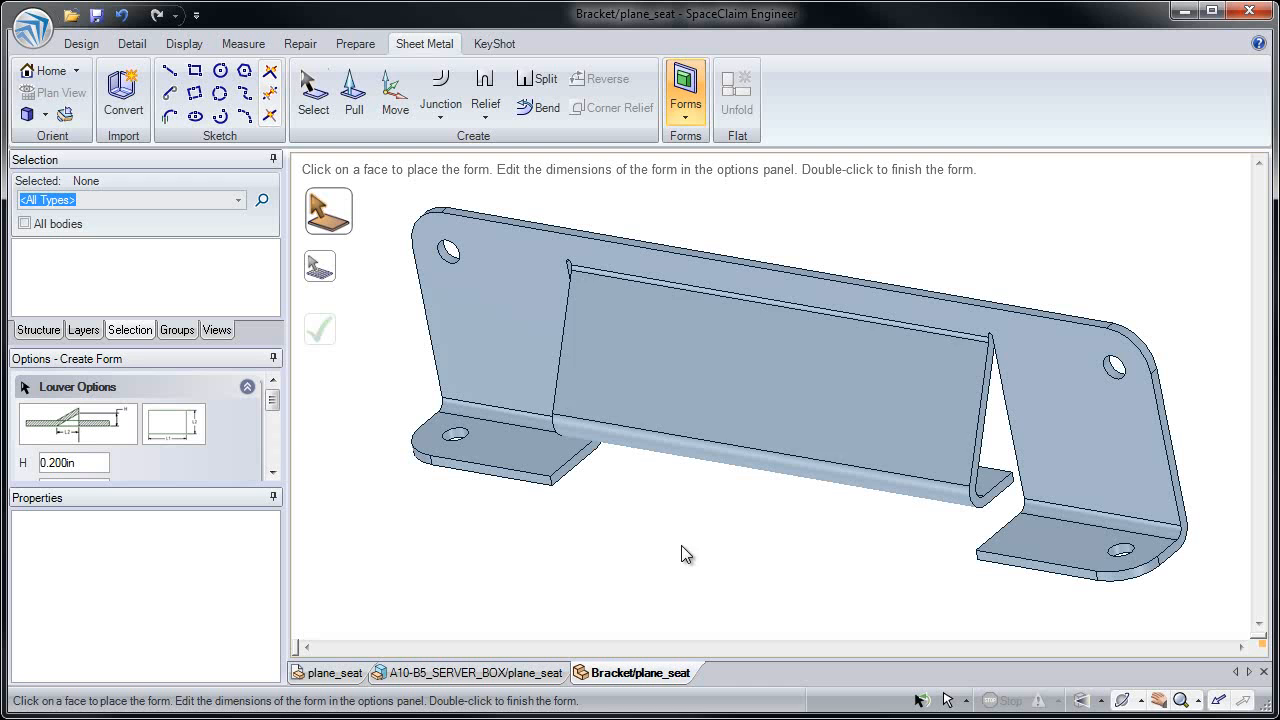
click(630, 400)
drag(272, 403, 157, 423)
click(86, 427)
text(1)
key(Return)
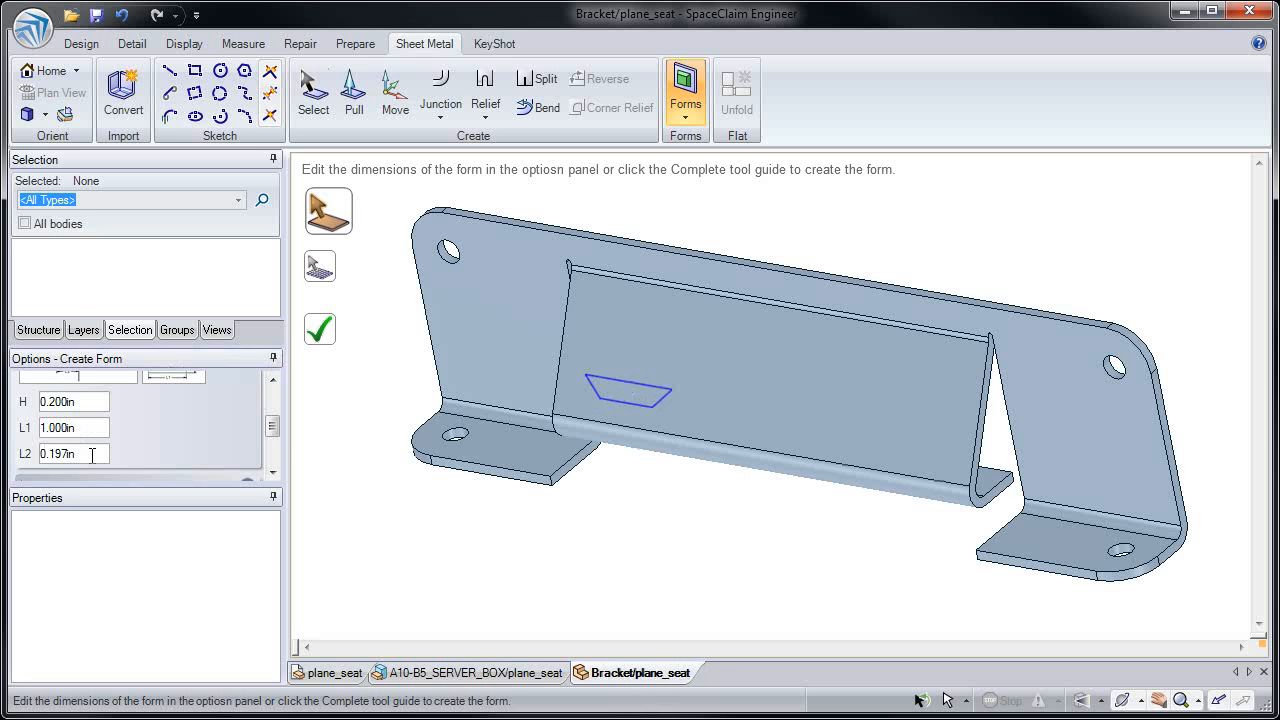
click(92, 455)
text(.3)
key(Return)
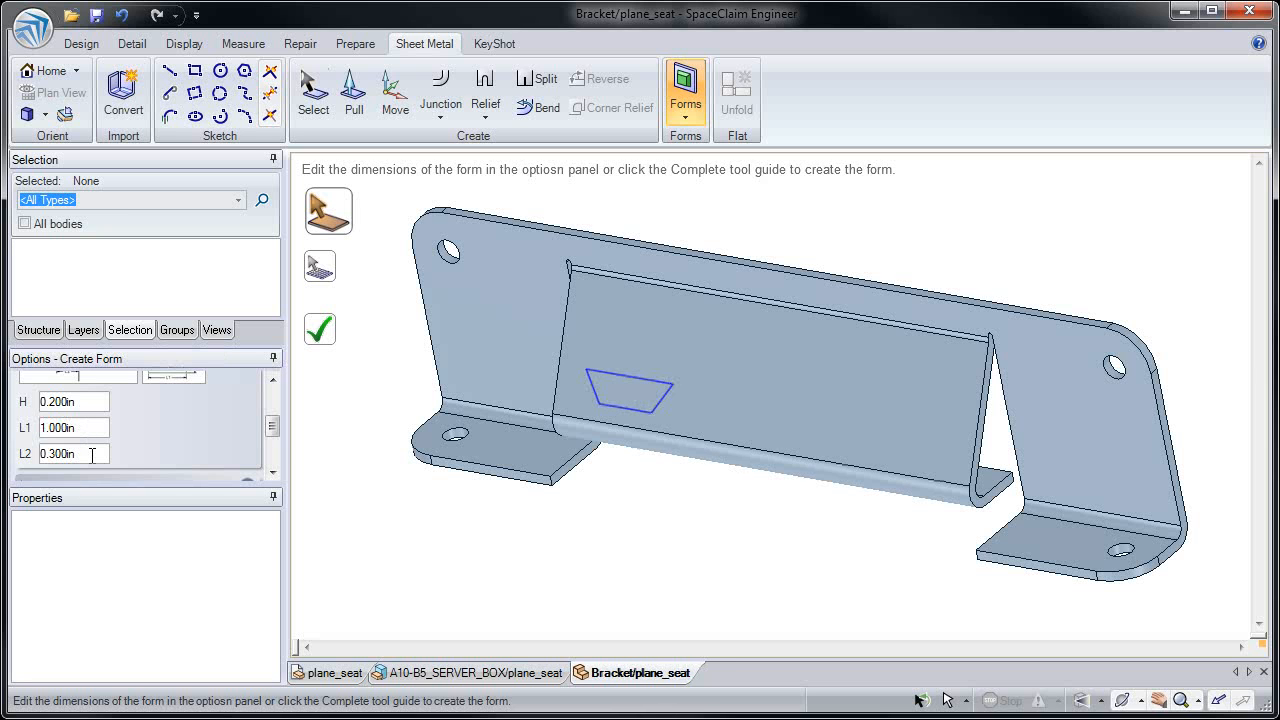
click(339, 346)
Pattern the louver along the sloped wall's length into a row of 3 spanning about 3.21 in
mouse_move(366, 311)
right_down()
mouse_move(368, 375)
mouse_move(425, 376)
right_up()
click(609, 395)
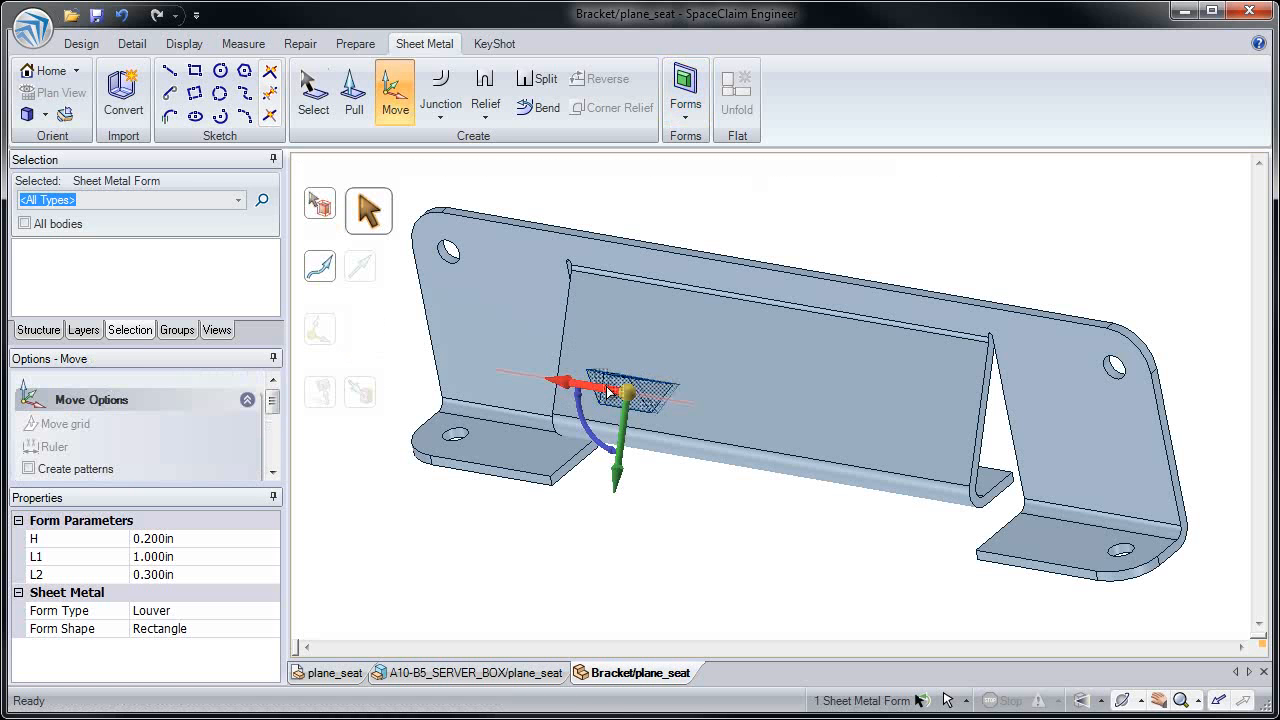
click(80, 468)
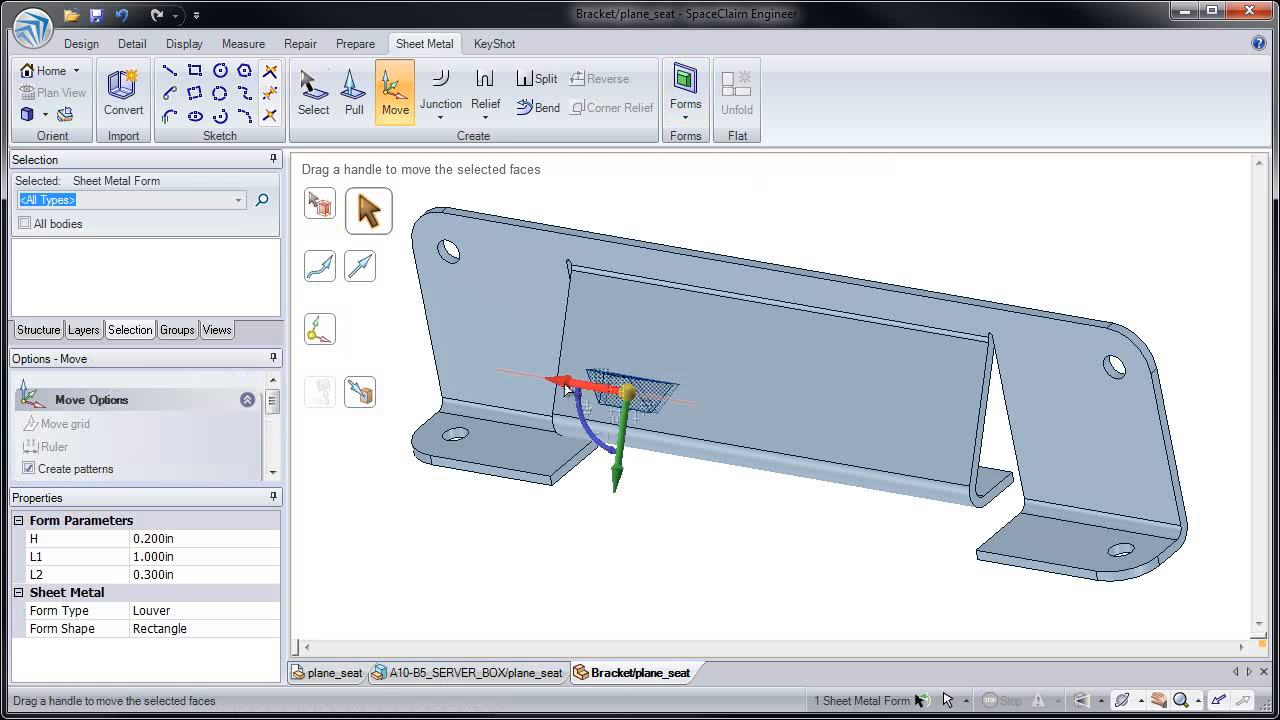
ctrl+drag(566, 388, 848, 428)
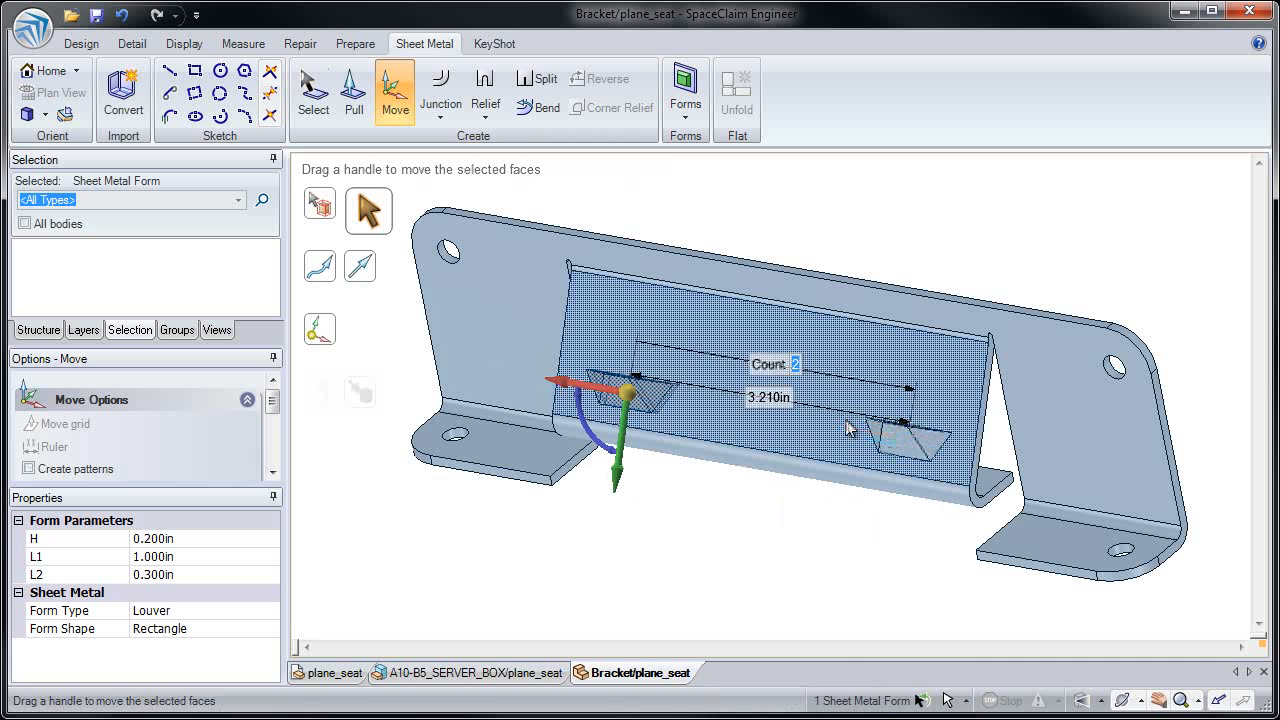
text(3)
key(Return)
Extend the louver pattern up the sloped wall into a second row spaced 0.6 in from the first
click(72, 470)
ctrl+click(886, 432)
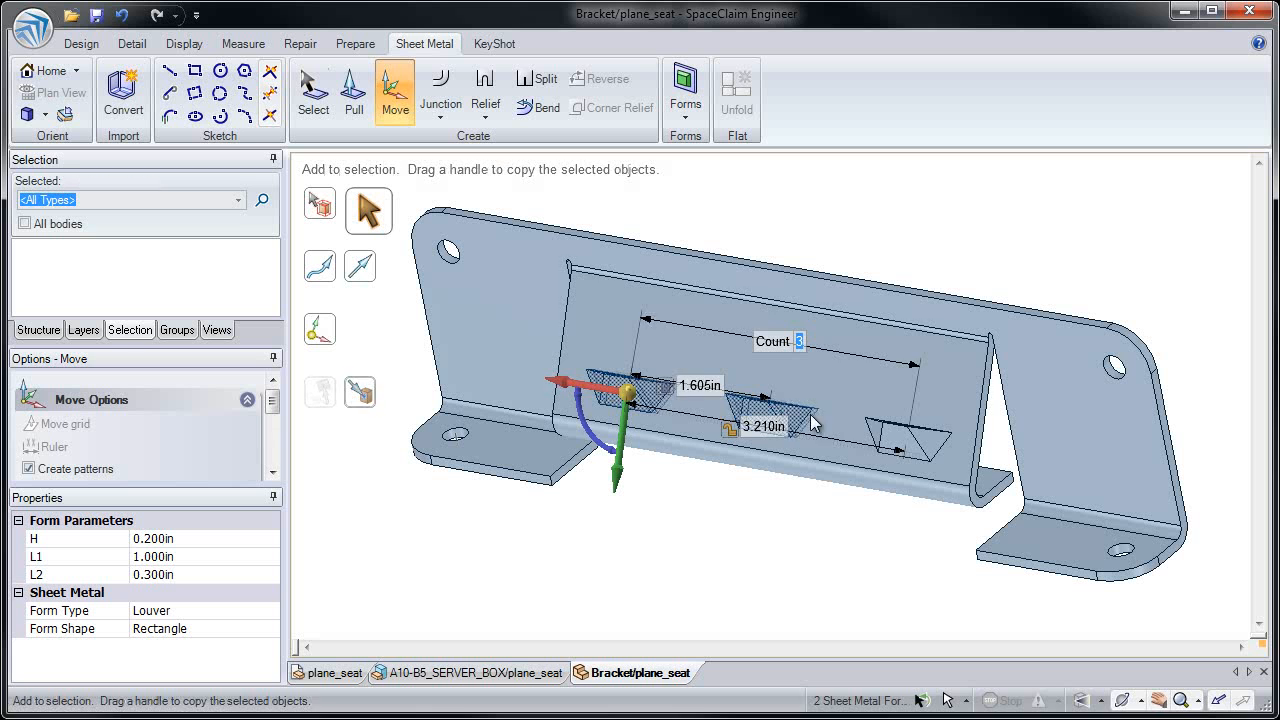
ctrl+drag(620, 462, 632, 424)
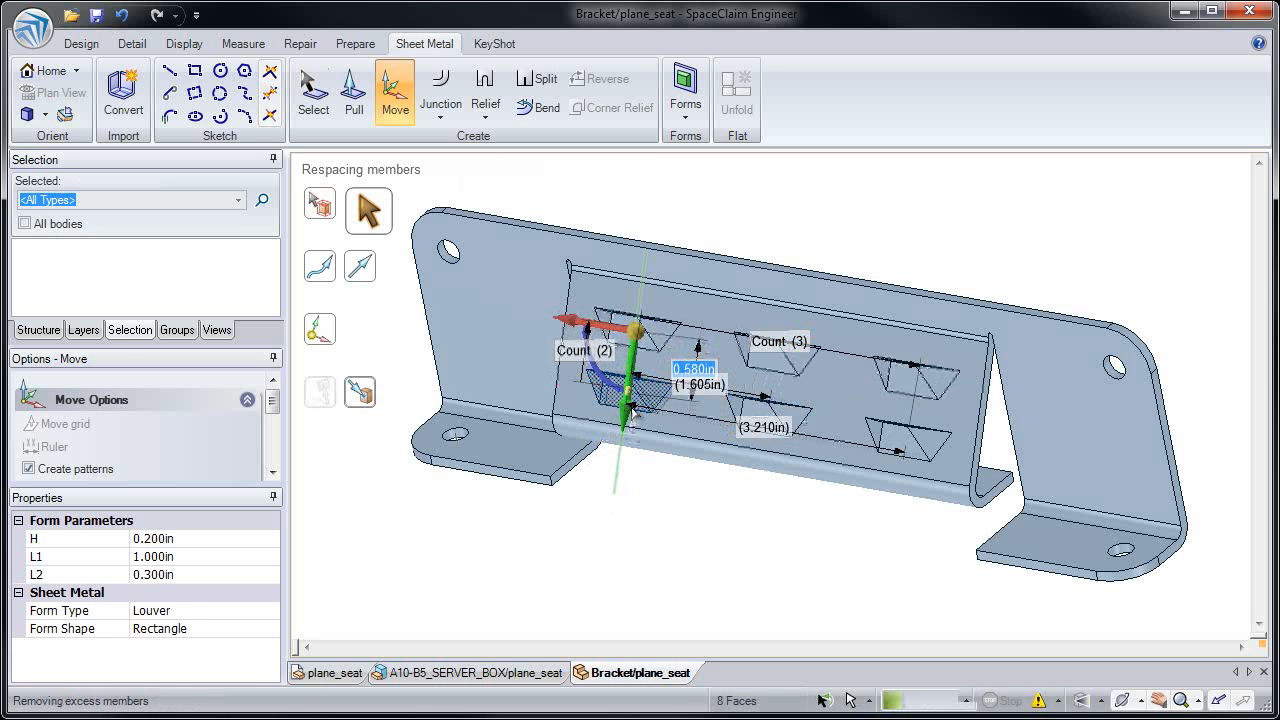
click(719, 513)
Rotate the patterned louvers 180° in the plane of the sloped wall
click(908, 455)
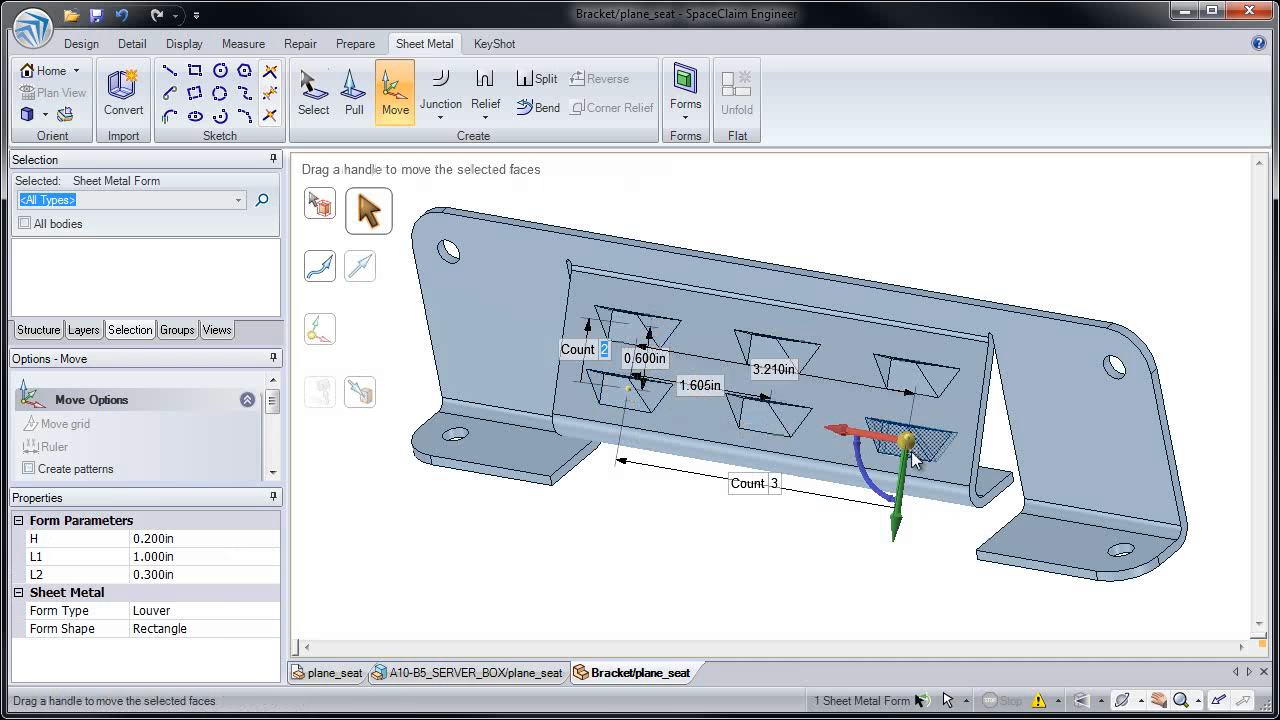
drag(868, 483, 861, 407)
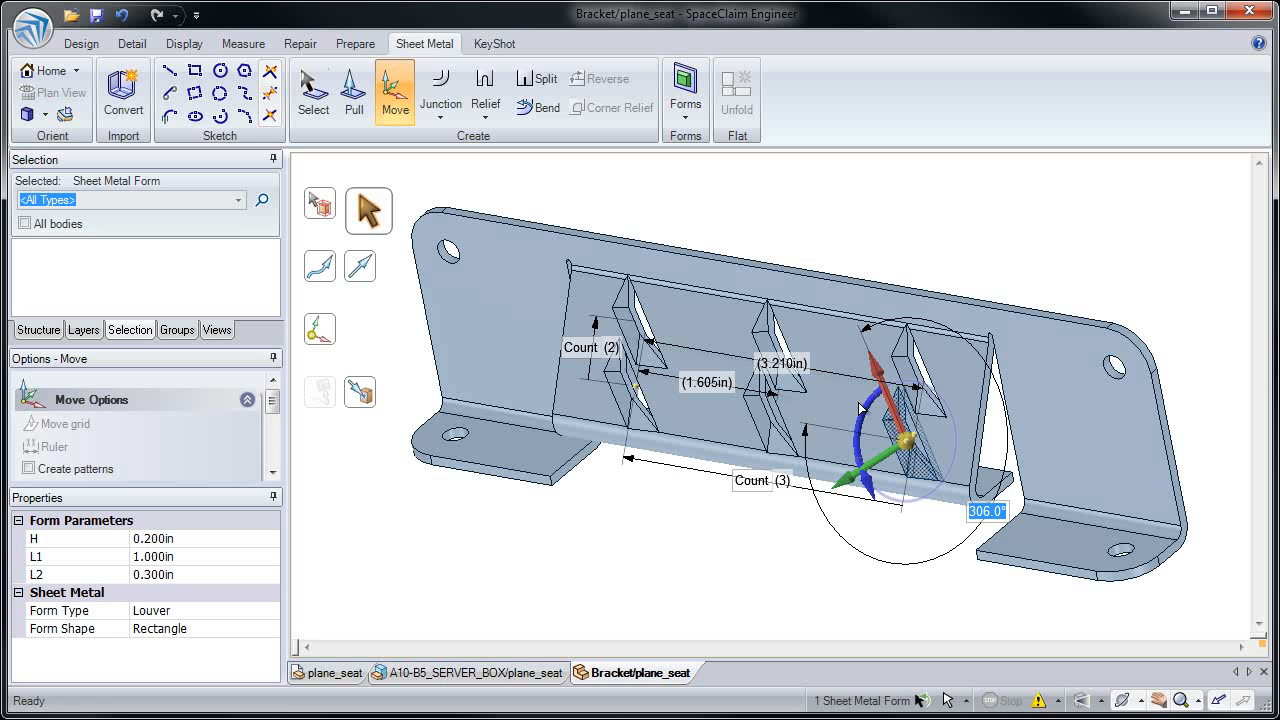
text(180)
key(Return)
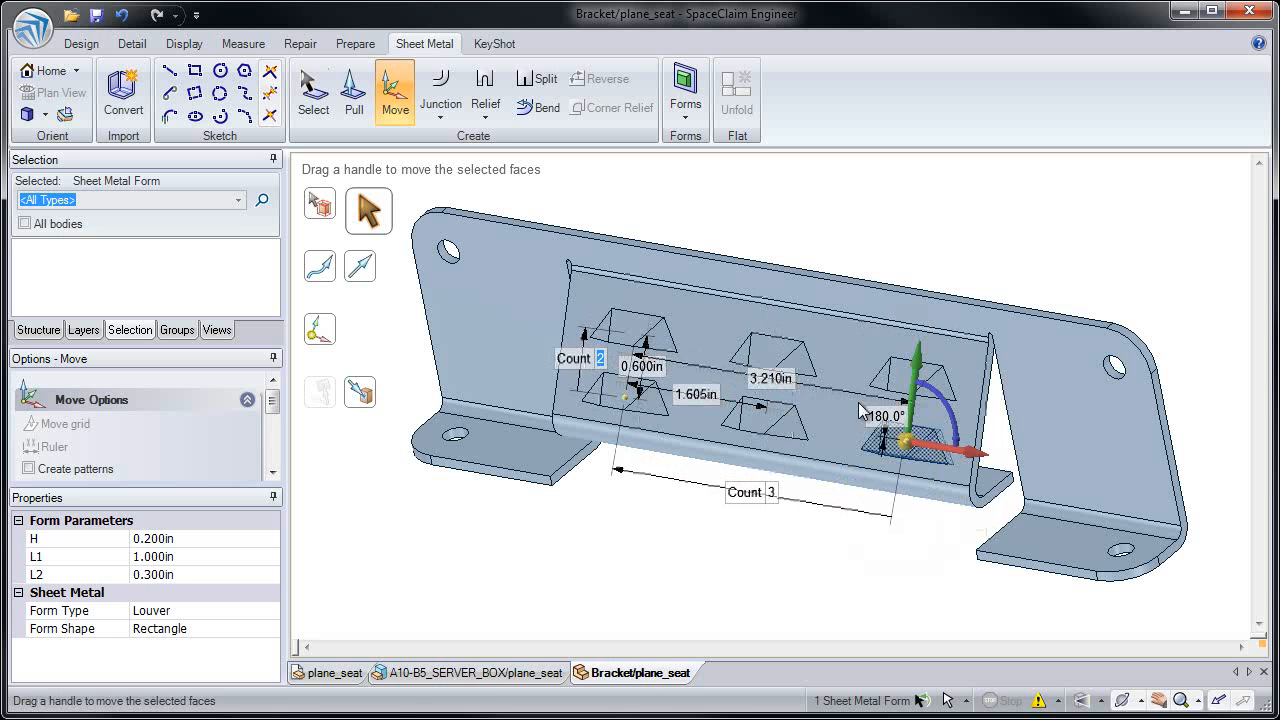
click(810, 590)
Unfold the bracket into a flat pattern and turn on the Bends and Bend Dimensions layers
middle_drag(807, 586, 807, 582)
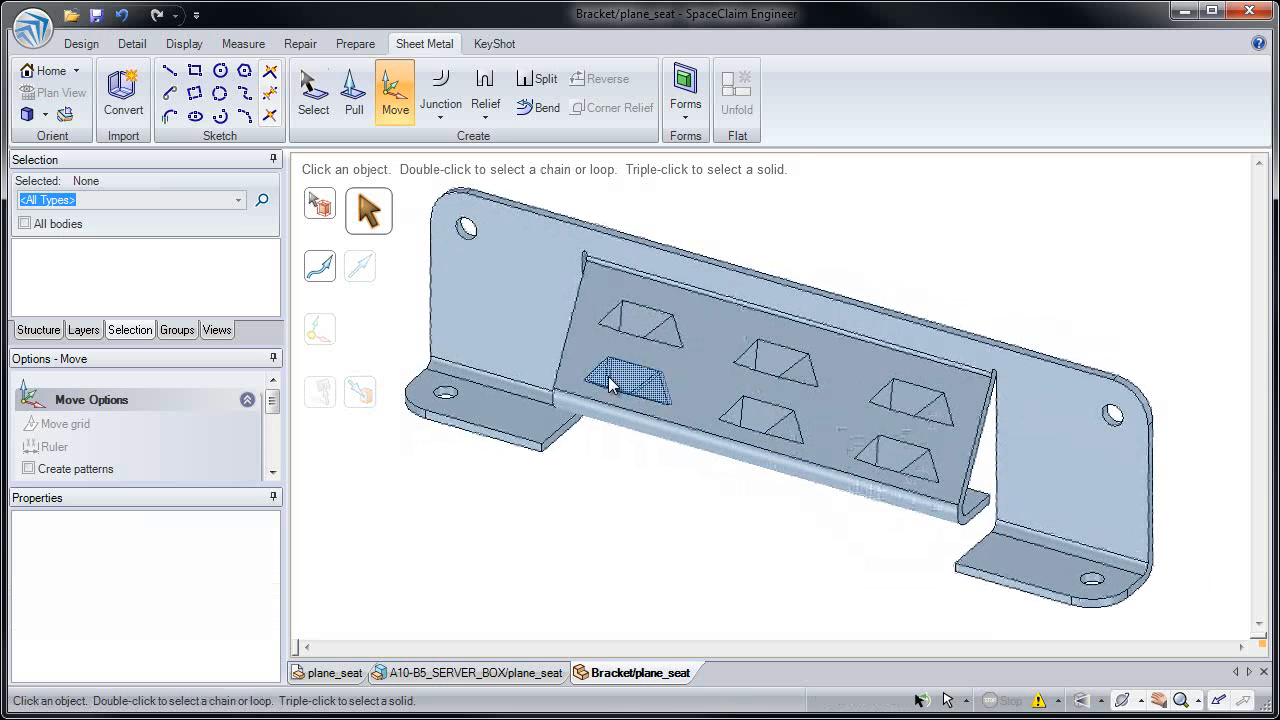
click(555, 351)
click(736, 96)
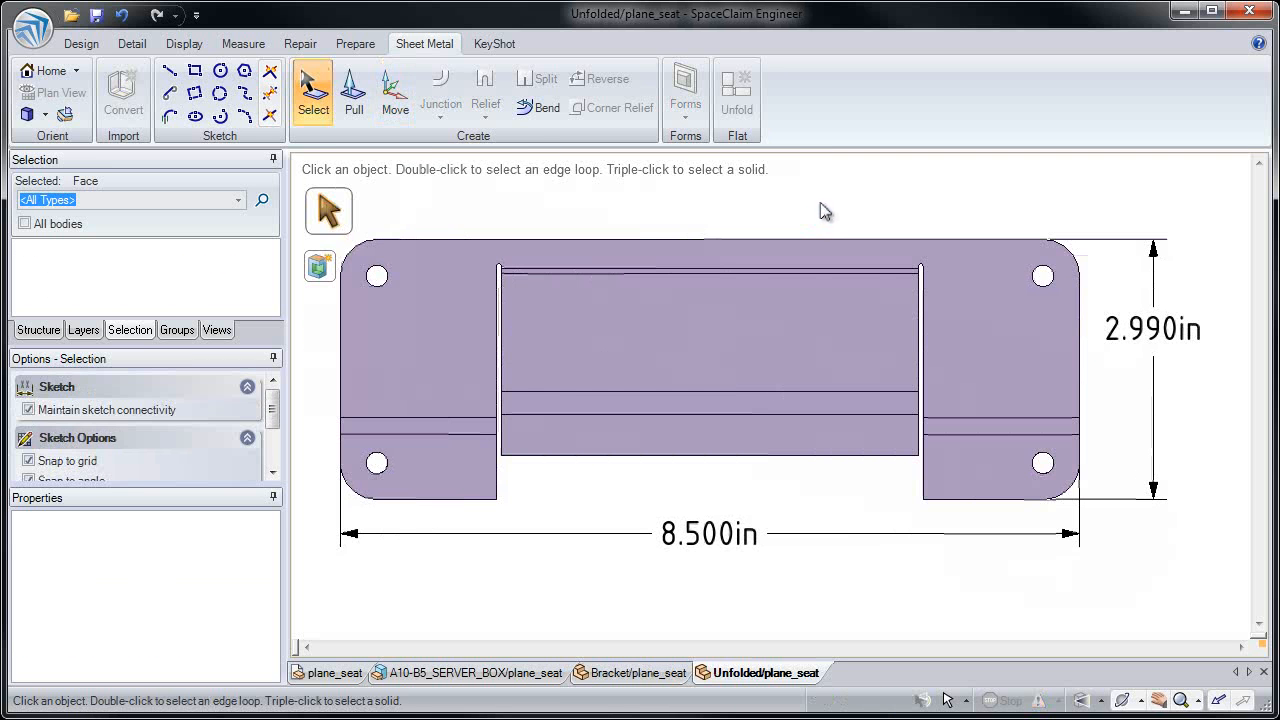
click(83, 331)
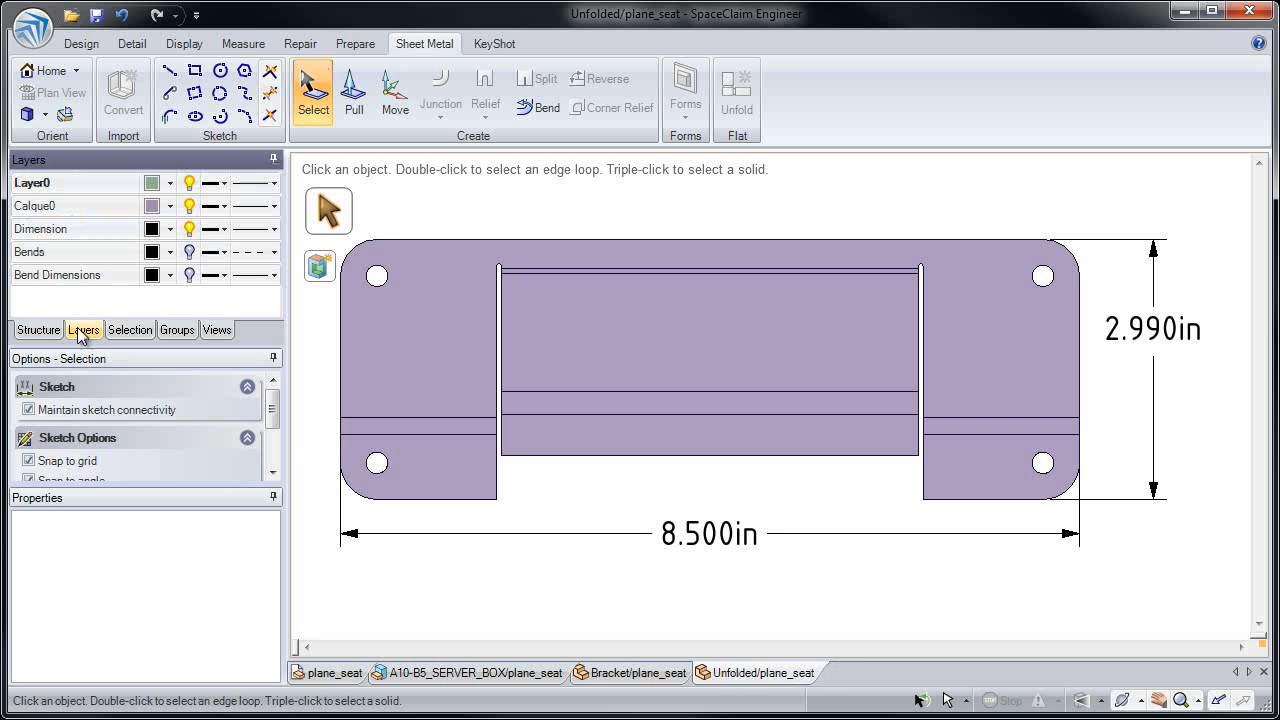
click(190, 252)
click(190, 275)
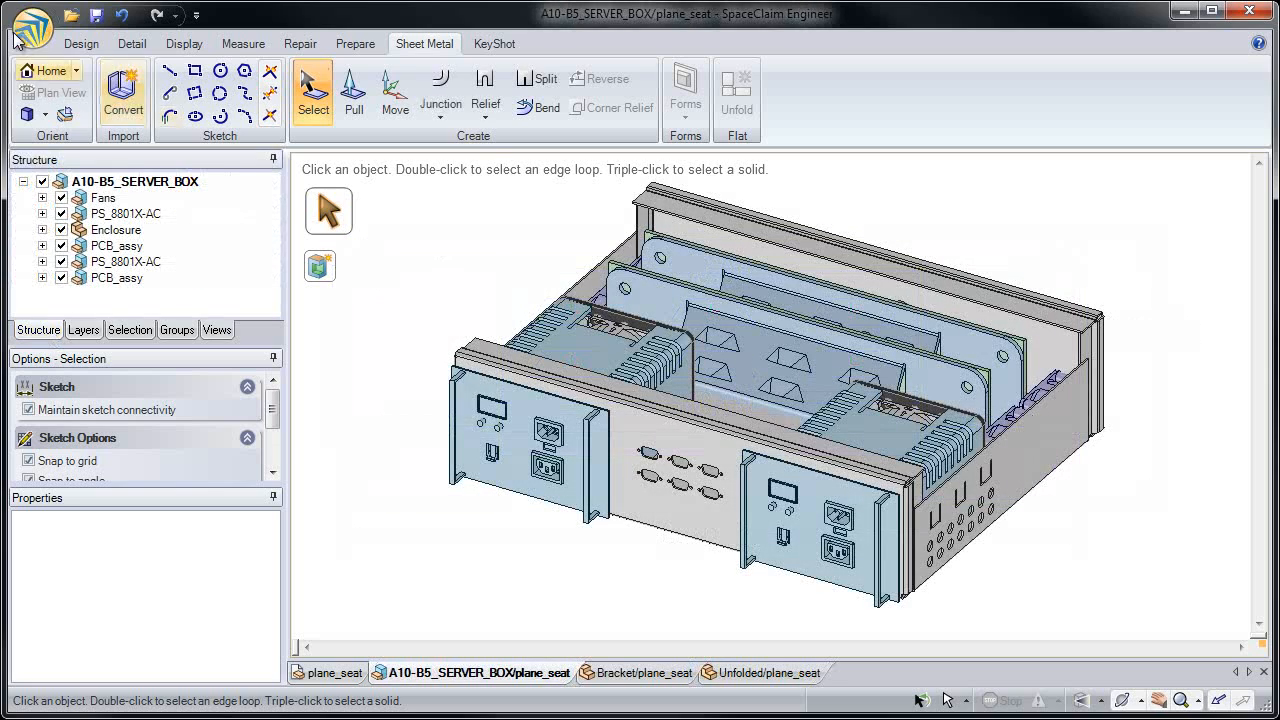
Add a drawing sheet for the A10-B5_SERVER_BOX assembly
click(38, 28)
mouse_move(66, 71)
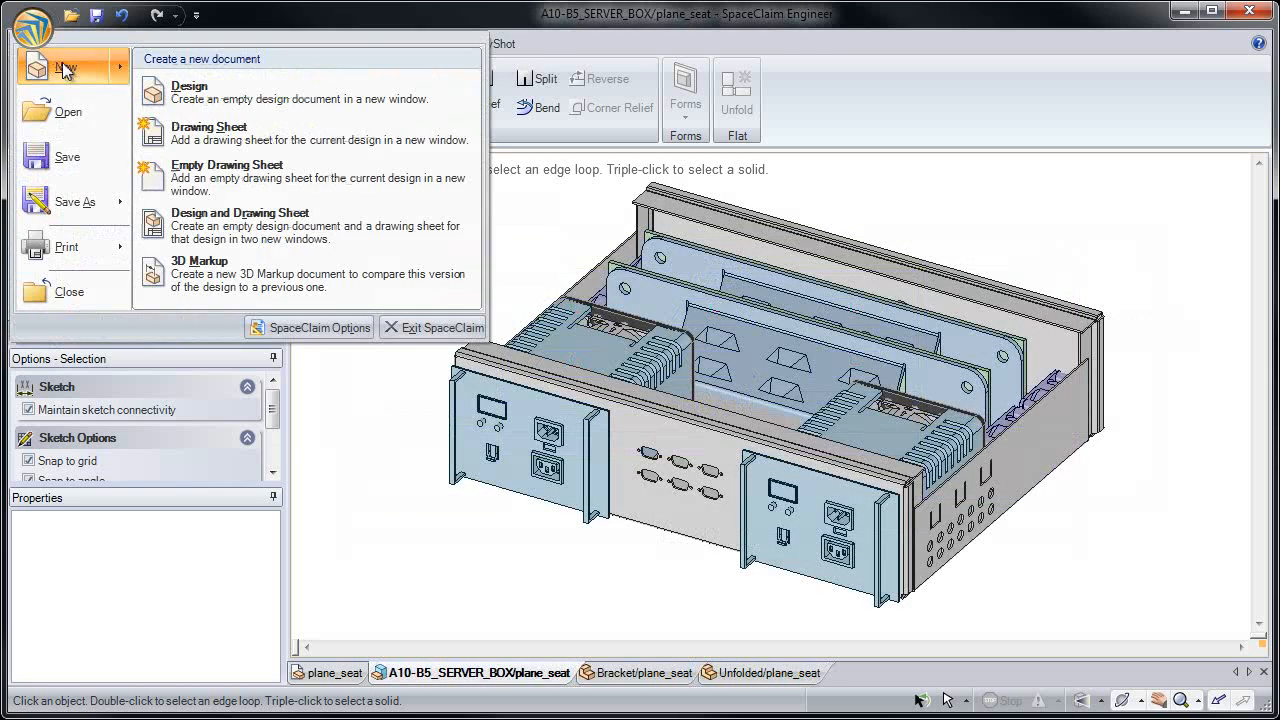
click(227, 129)
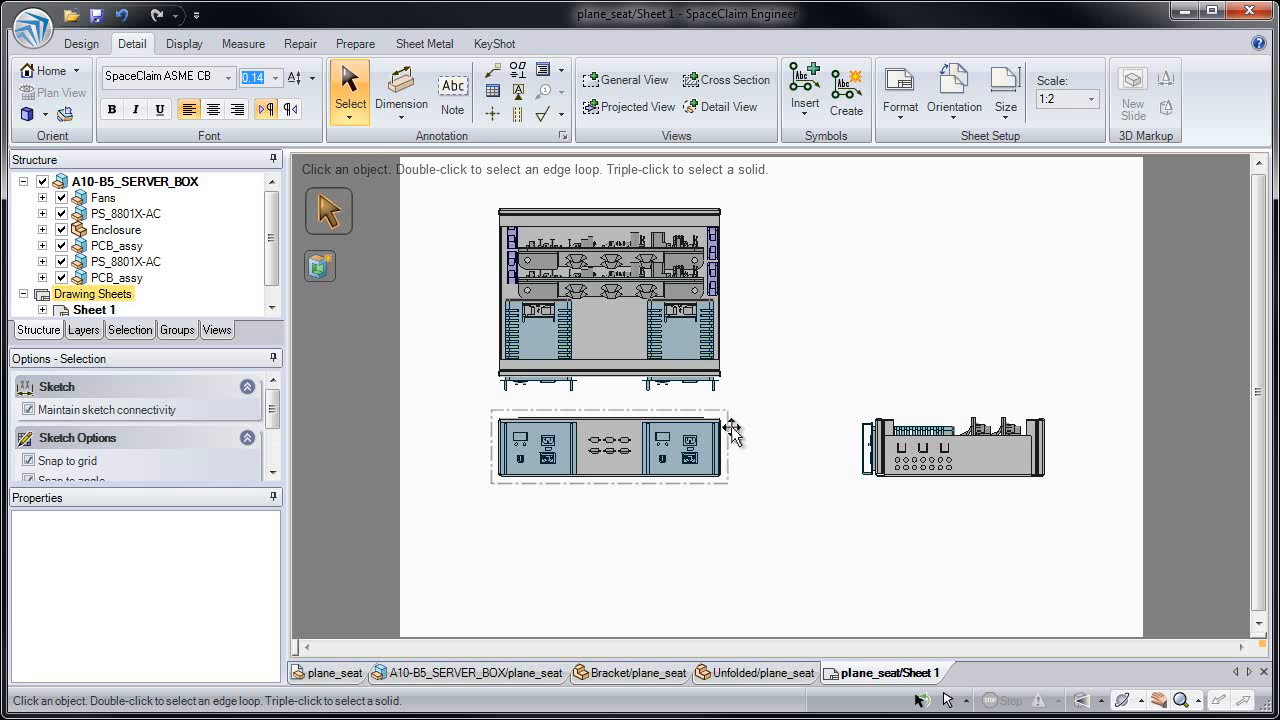
Move the front view farther below the top view and place an isometric general view above the side view
drag(733, 430, 707, 496)
click(617, 82)
click(963, 298)
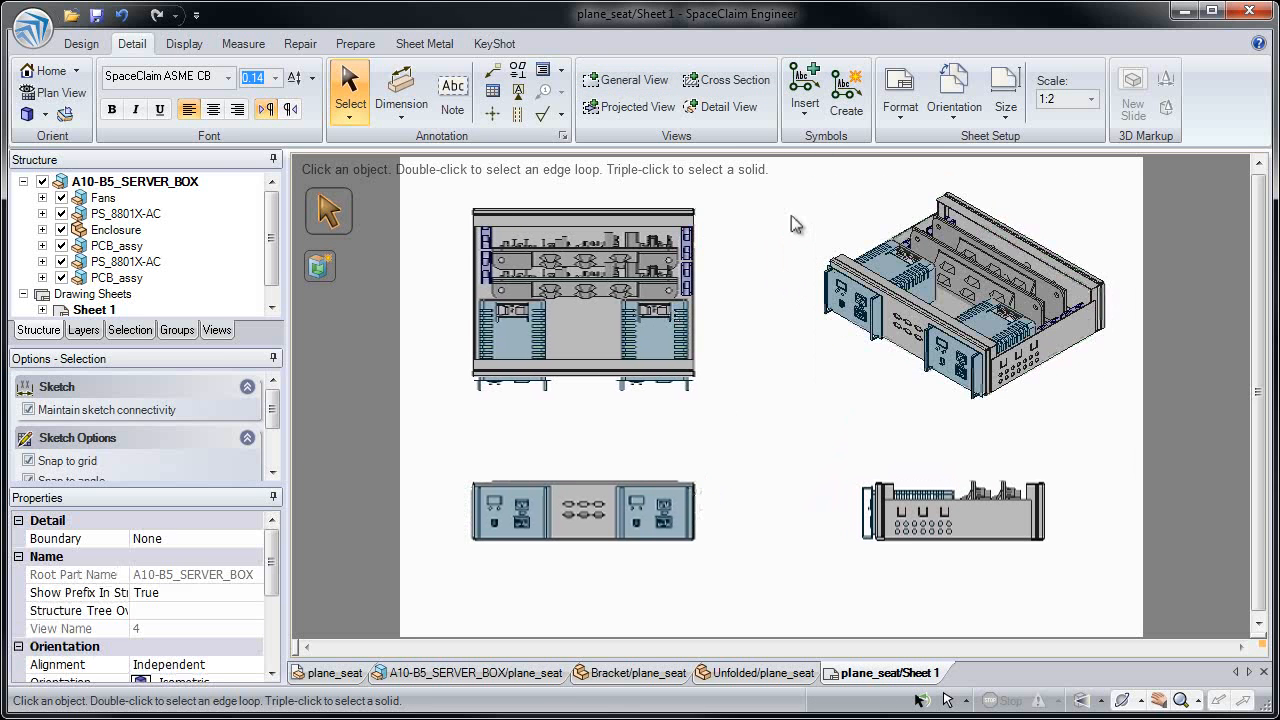
Dimension the server box's overall depth and width in the top view and its height in the side view
click(401, 95)
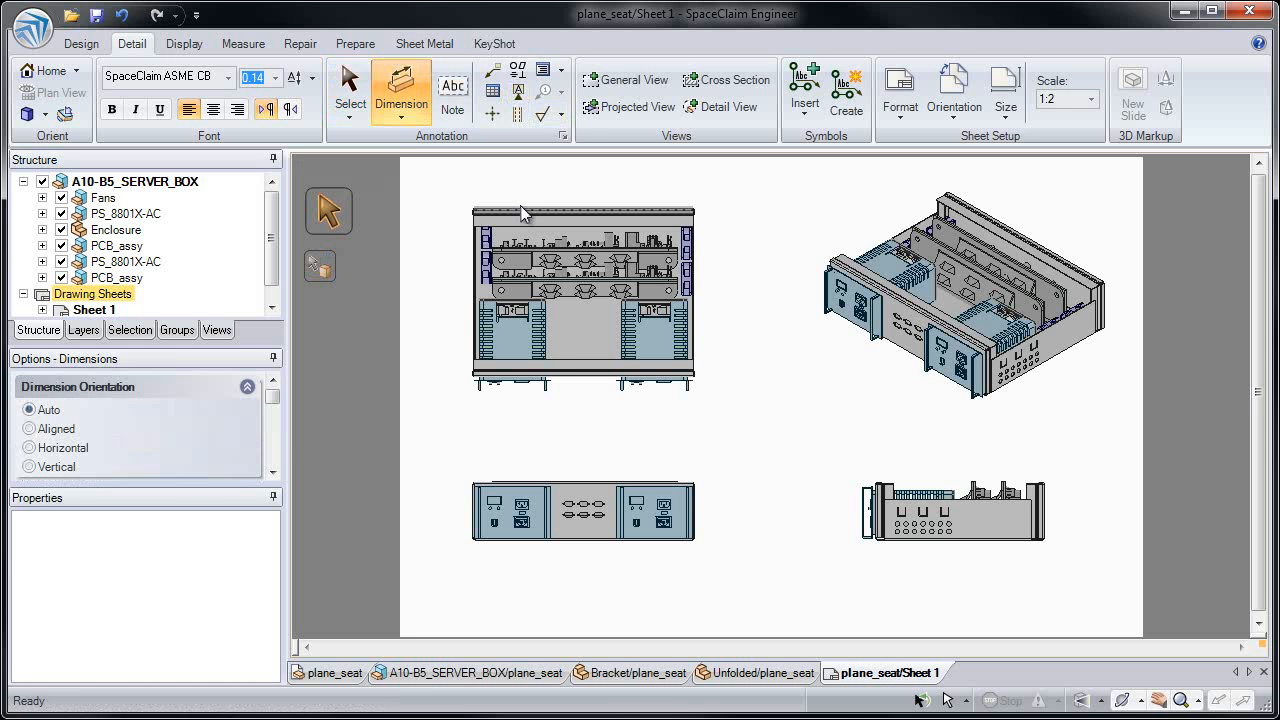
click(521, 211)
click(565, 376)
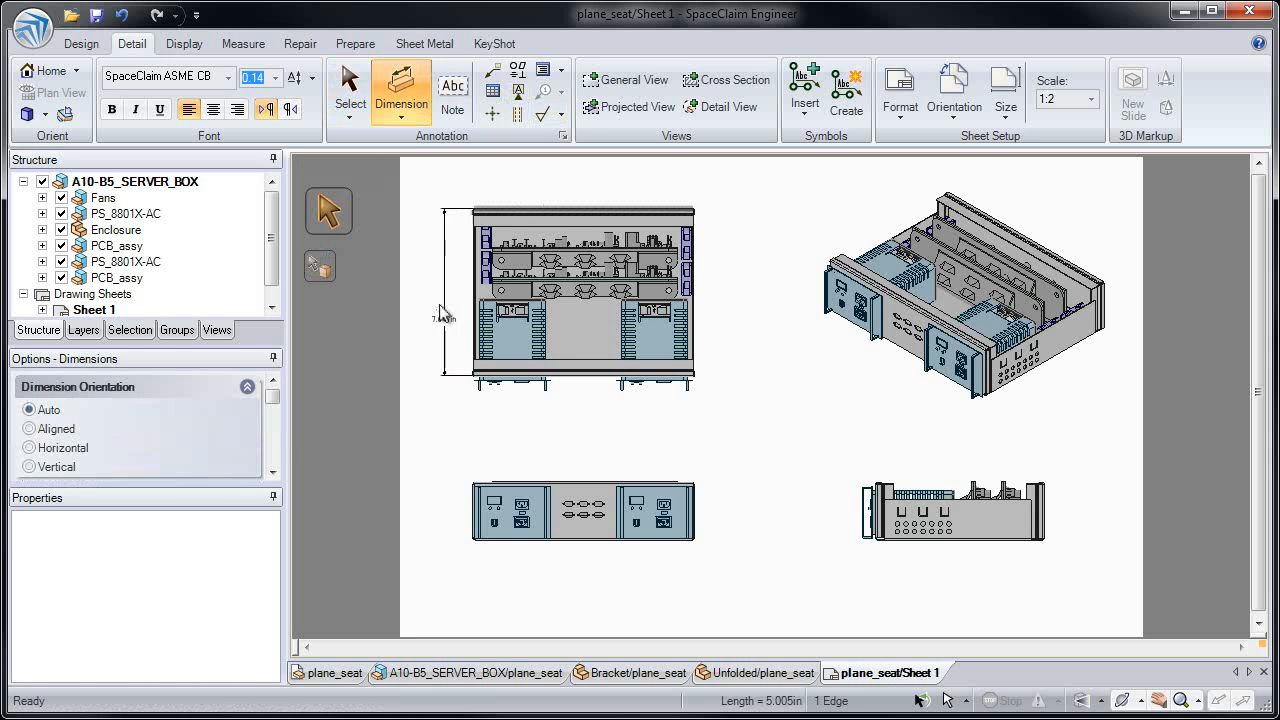
click(444, 305)
click(585, 211)
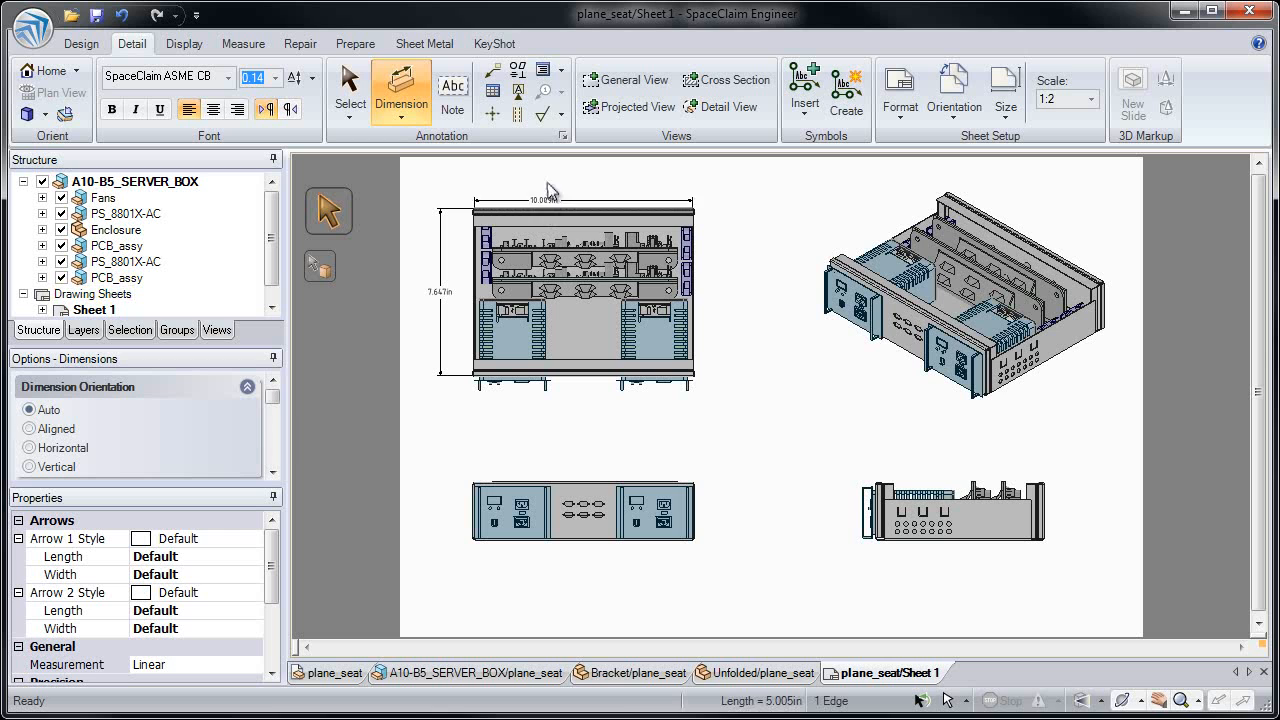
click(587, 186)
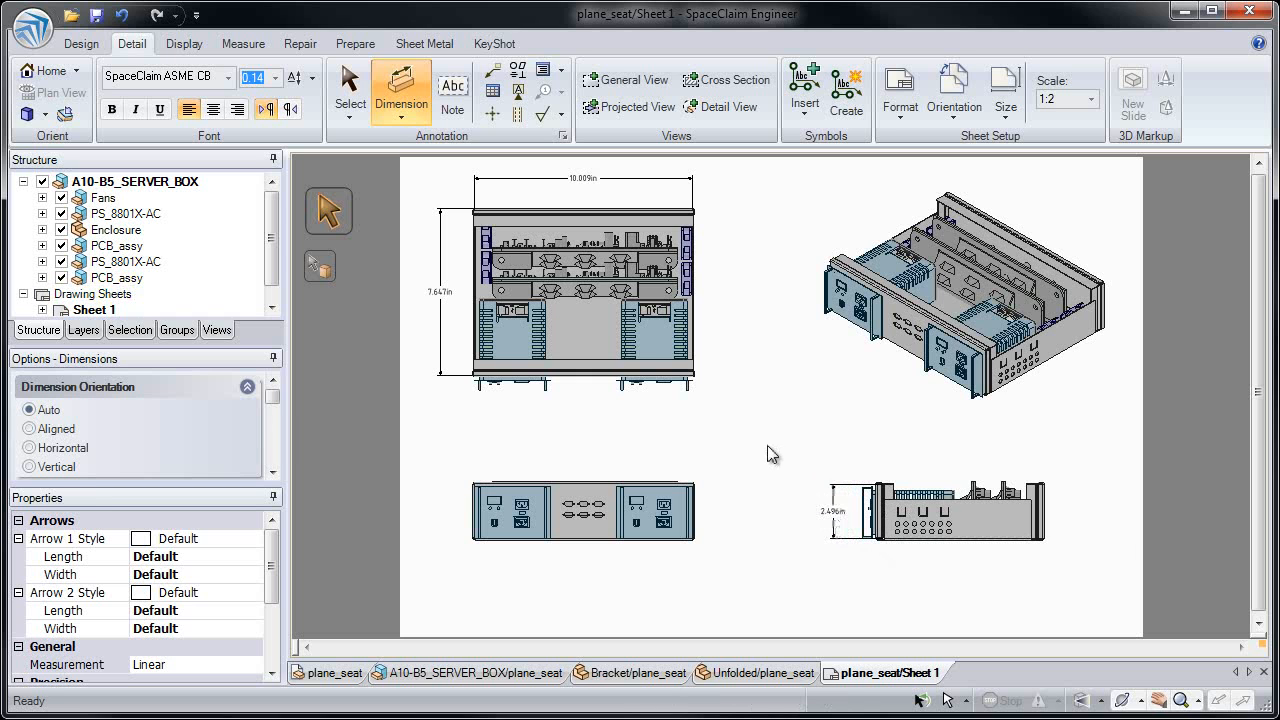
Add the note "Reduced fans by 2" beside the top view with a leader pointing to the fans
click(452, 95)
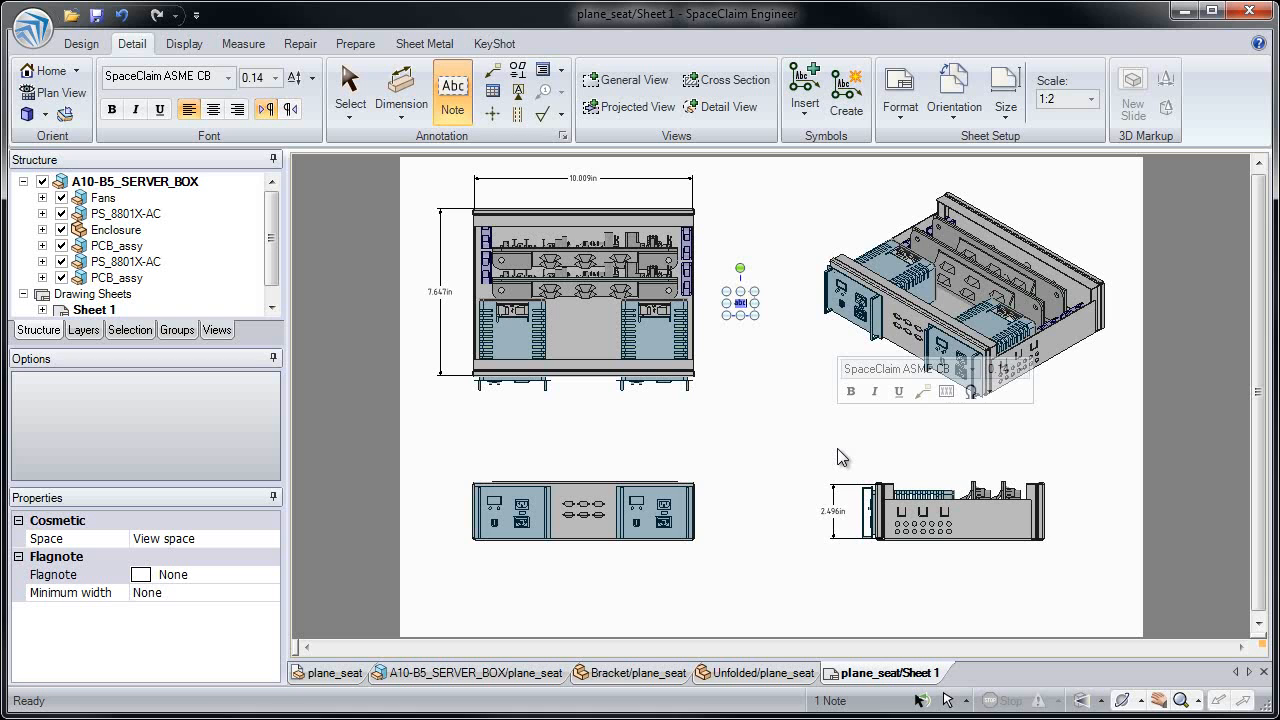
text(Reduced fans by 2)
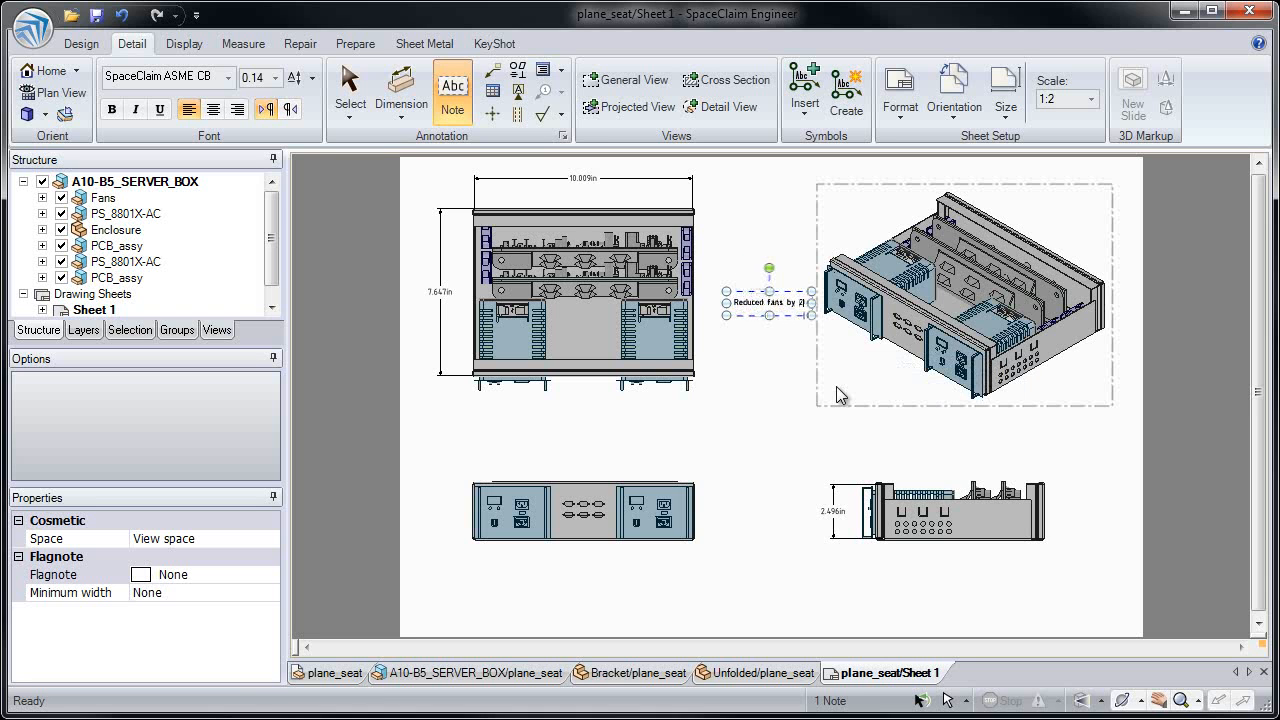
right_click(804, 358)
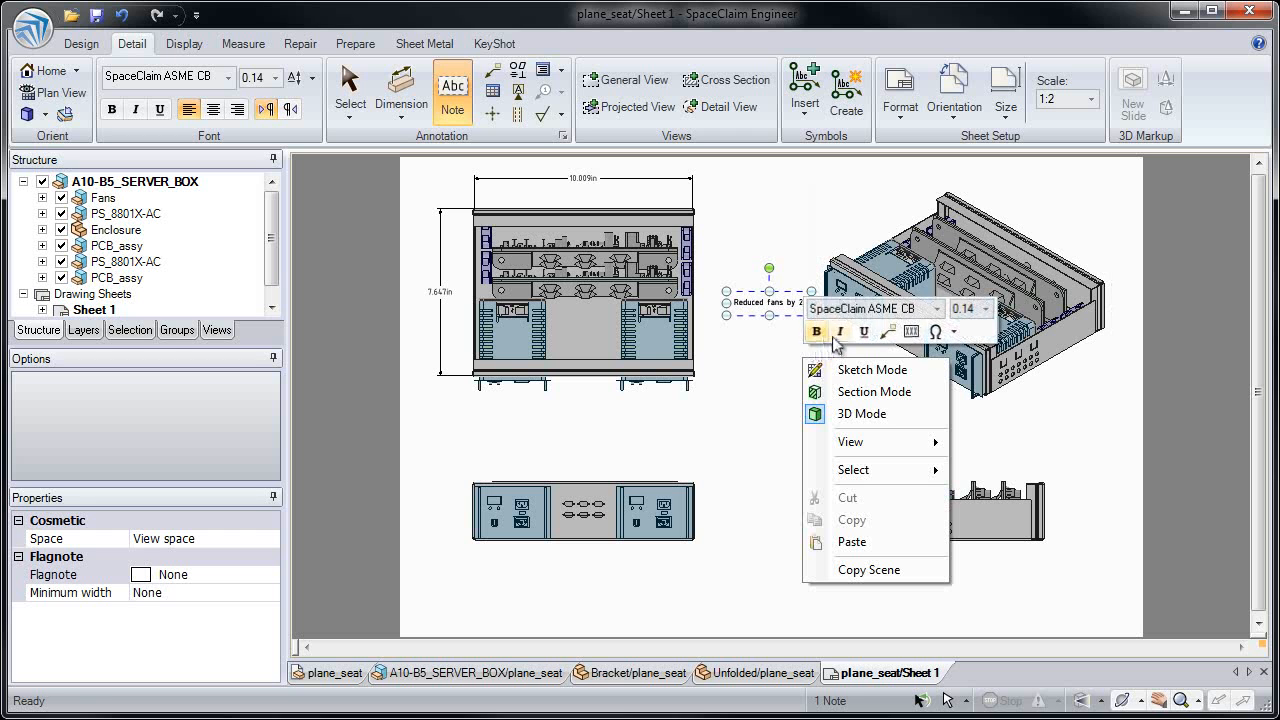
click(888, 337)
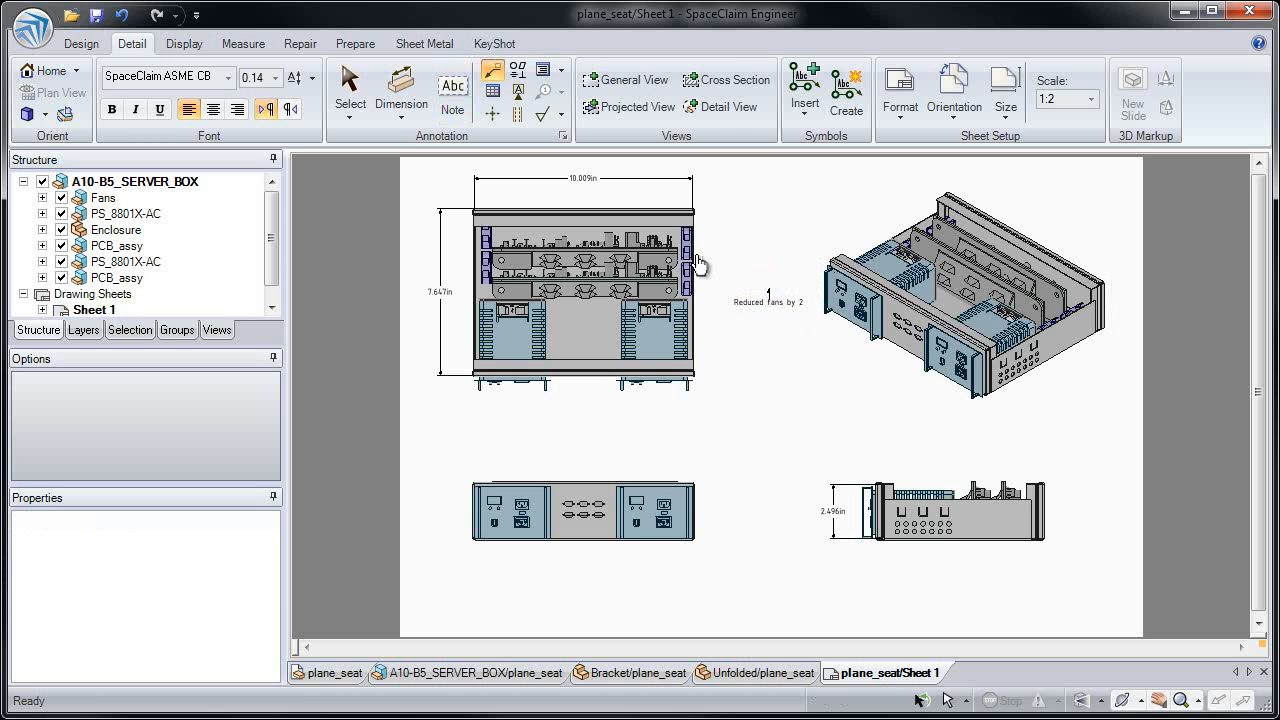
drag(769, 298, 695, 250)
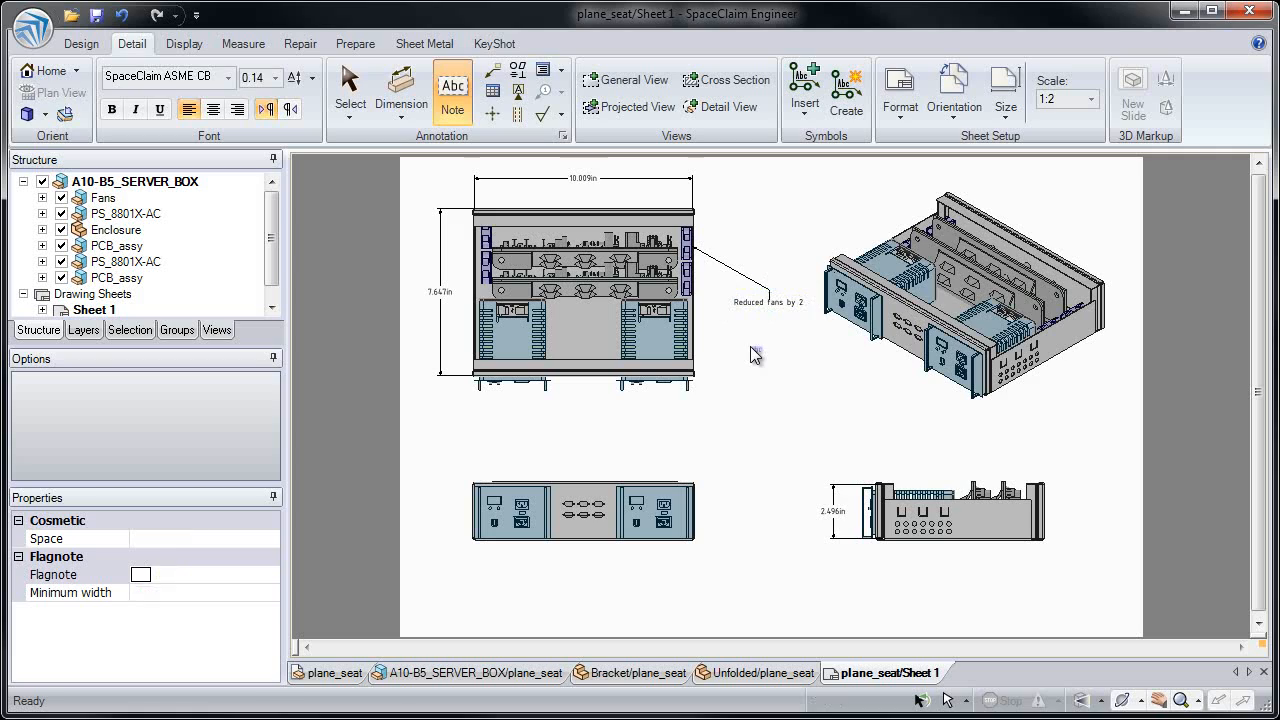
key(Escape)
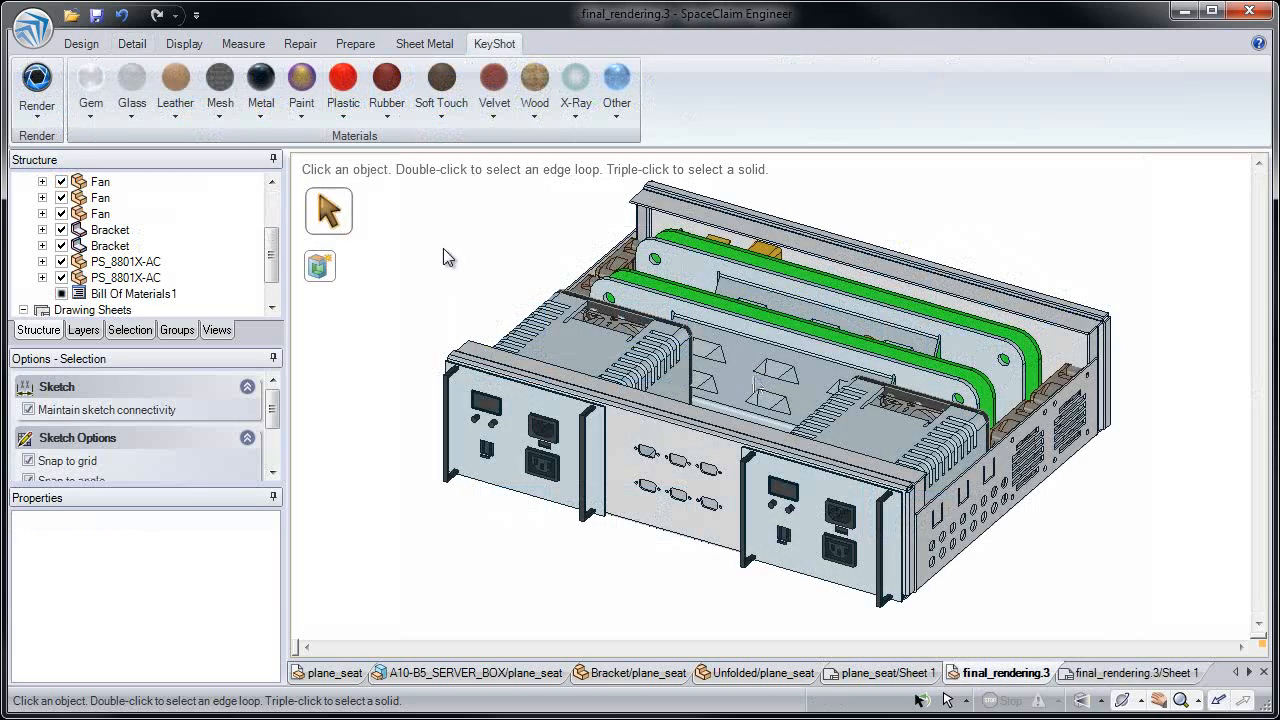
In the final_rendering.3 design, apply the Aluminum V... metal material to the front bracket body
triple_click(578, 288)
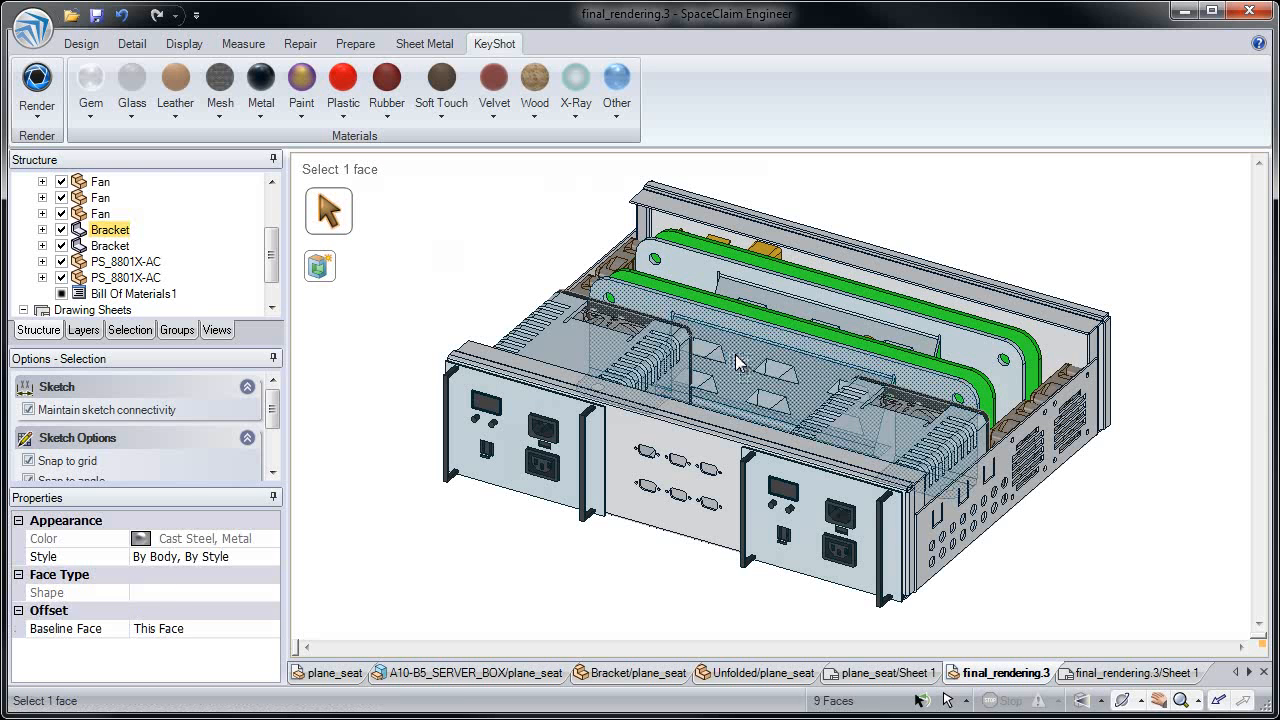
click(260, 90)
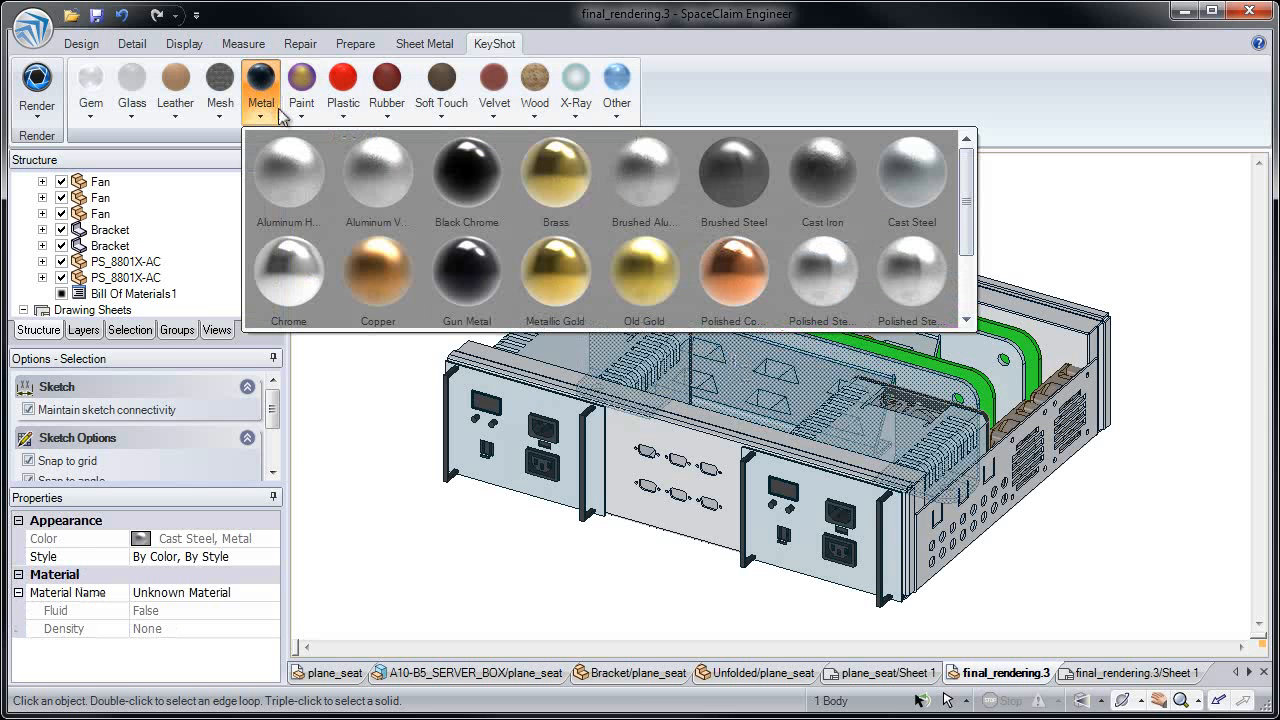
click(378, 176)
click(470, 230)
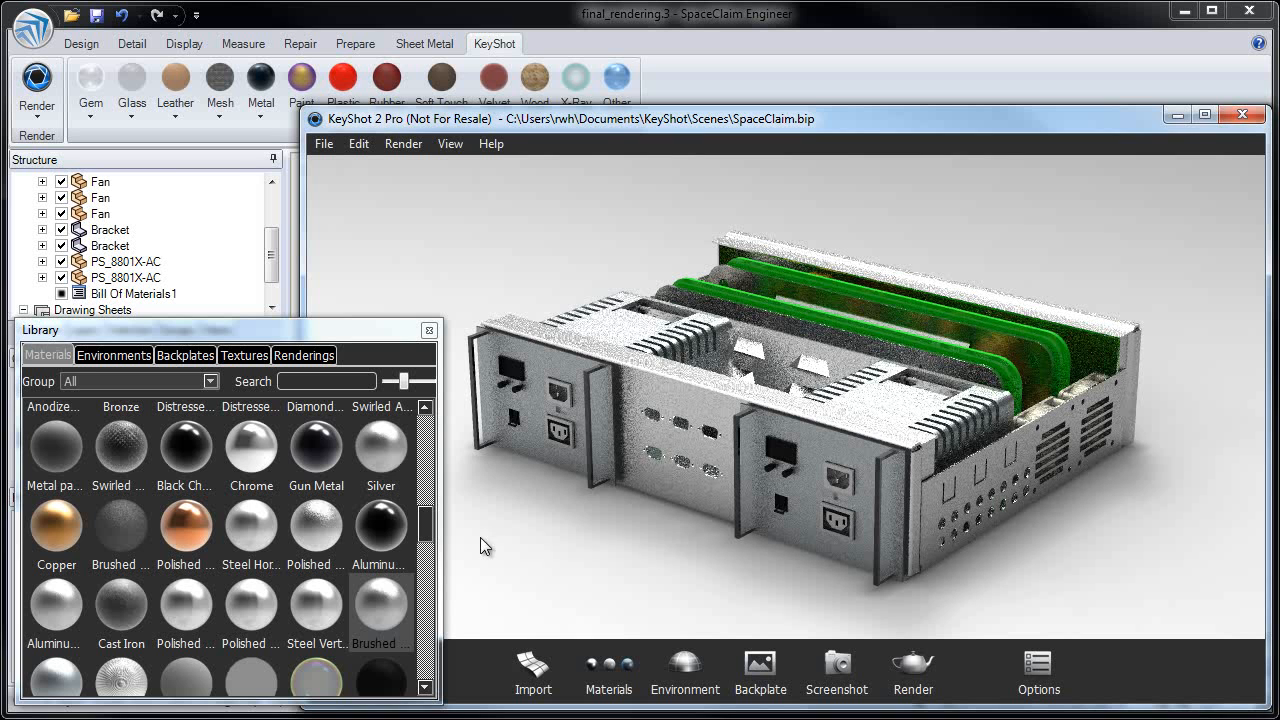
Switch to the KeyShot render and try a dark aluminum on the enclosure's front panel before applying Silver to it
drag(381, 528, 652, 485)
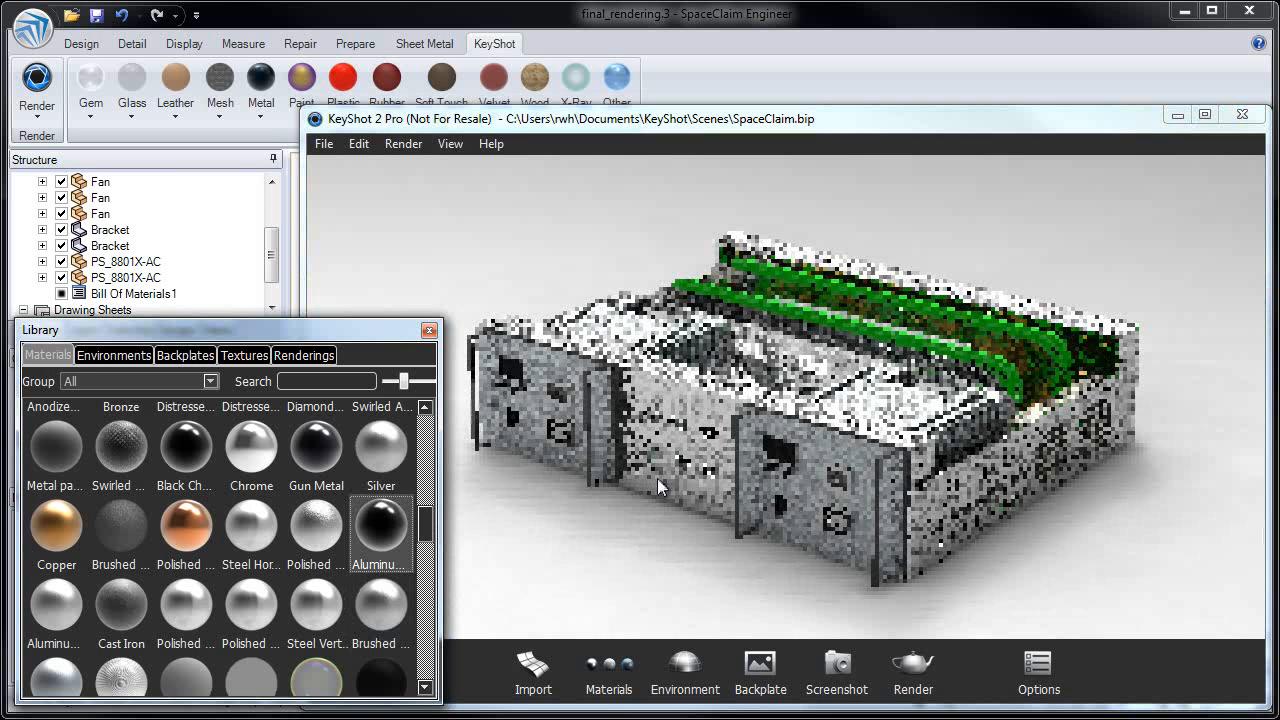
drag(381, 445, 659, 482)
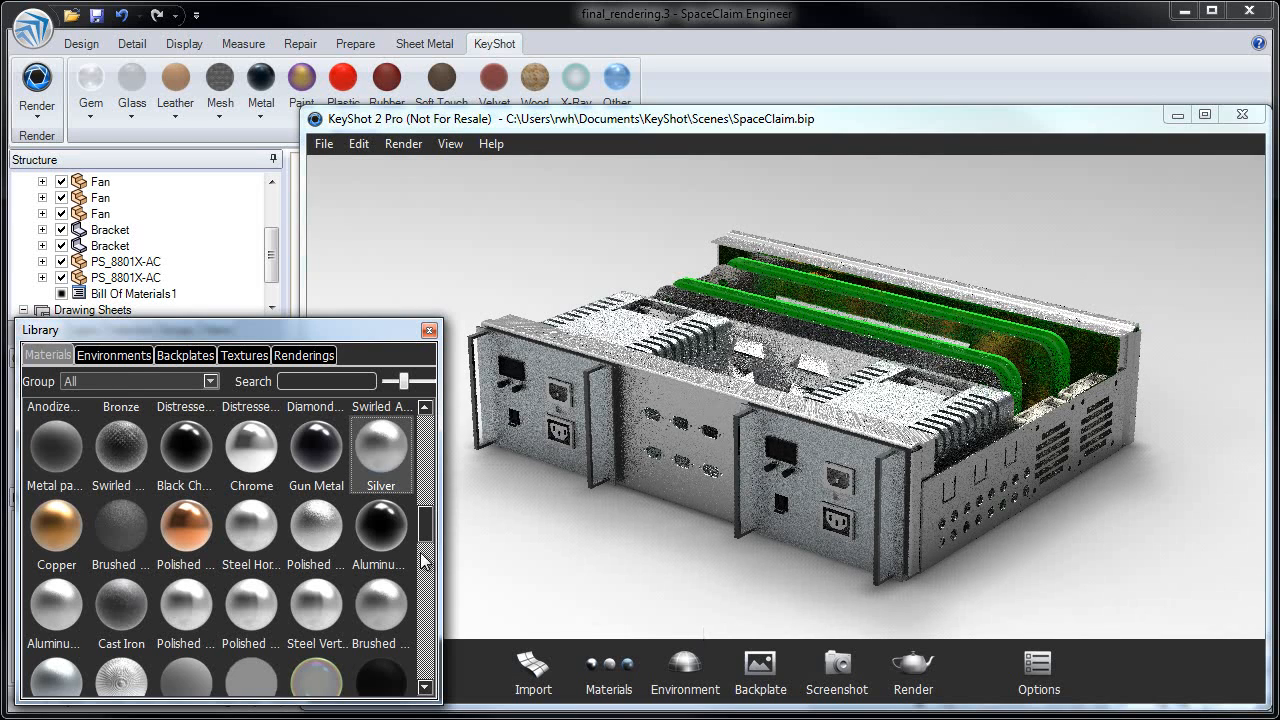
Apply a different lighting environment from the library to the KeyShot render of the server box
click(113, 355)
drag(430, 458, 421, 533)
drag(250, 530, 560, 566)
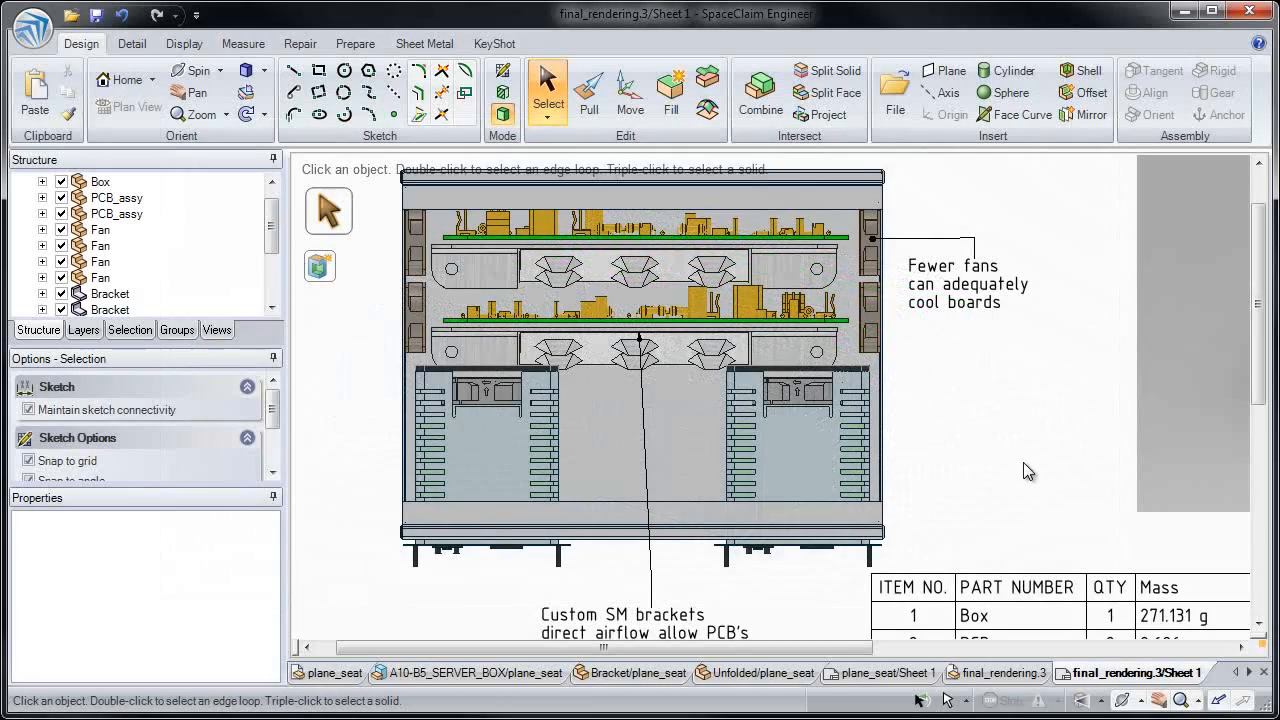
Examine the final_rendering.3 drawing sheet's top view notes, bill of materials, dimensioned front view, isometric view and rendered image, ending with the whole sheet in view
mouse_move(1023, 462)
middle_down()
mouse_move(1014, 449)
mouse_move(1040, 452)
mouse_move(1054, 421)
middle_up()
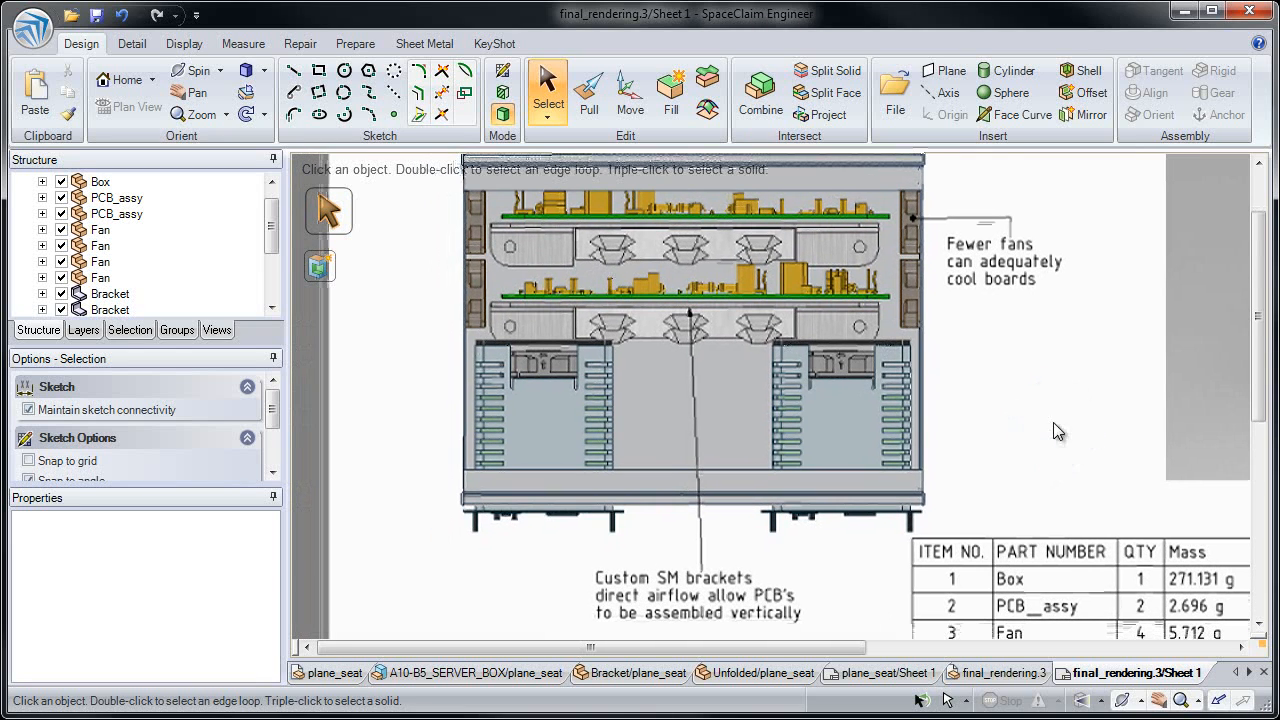
mouse_move(1121, 478)
middle_down()
mouse_move(986, 351)
mouse_move(963, 303)
mouse_move(893, 256)
mouse_move(826, 241)
middle_up()
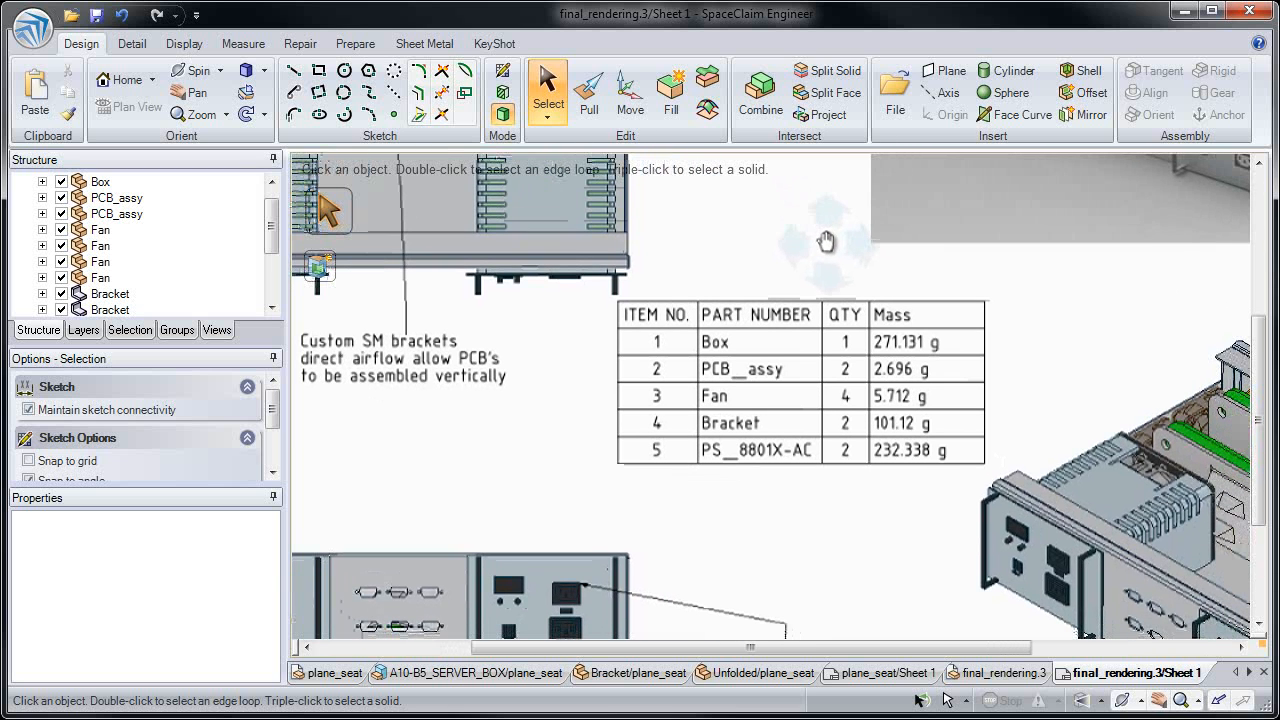
middle_drag(563, 438, 816, 300)
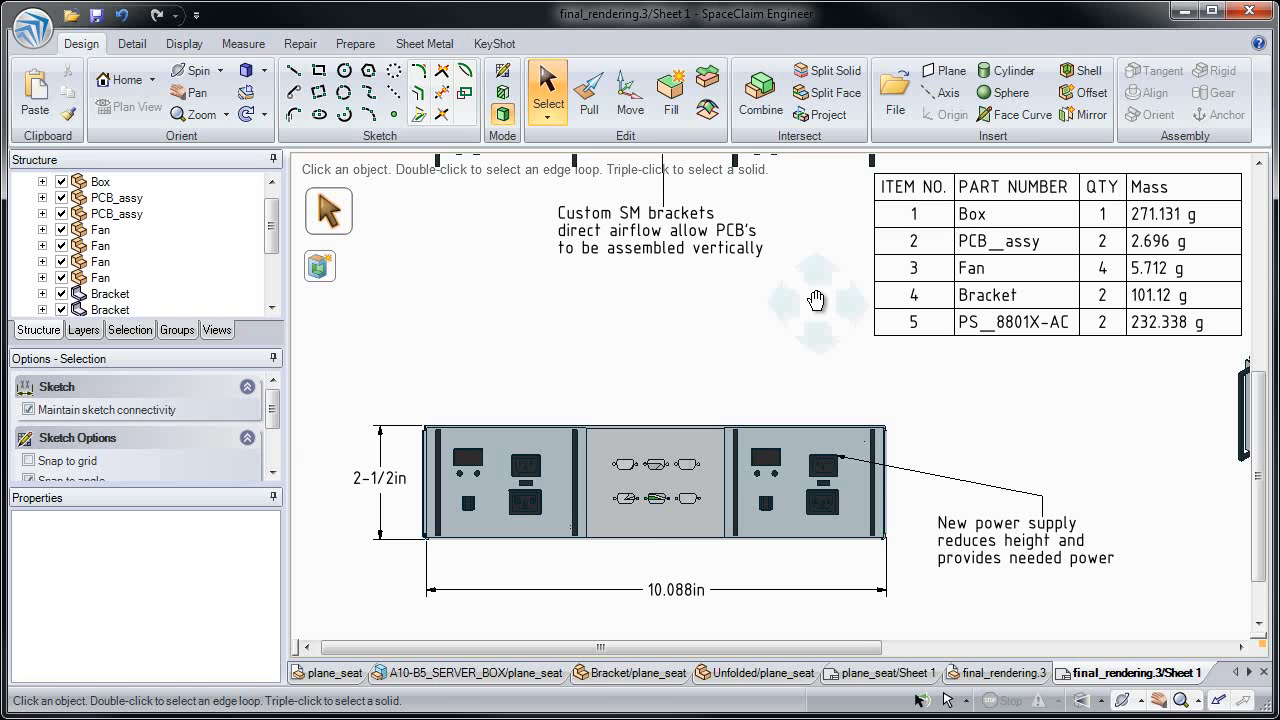
mouse_move(1160, 418)
middle_down()
mouse_move(677, 434)
mouse_move(531, 412)
middle_up()
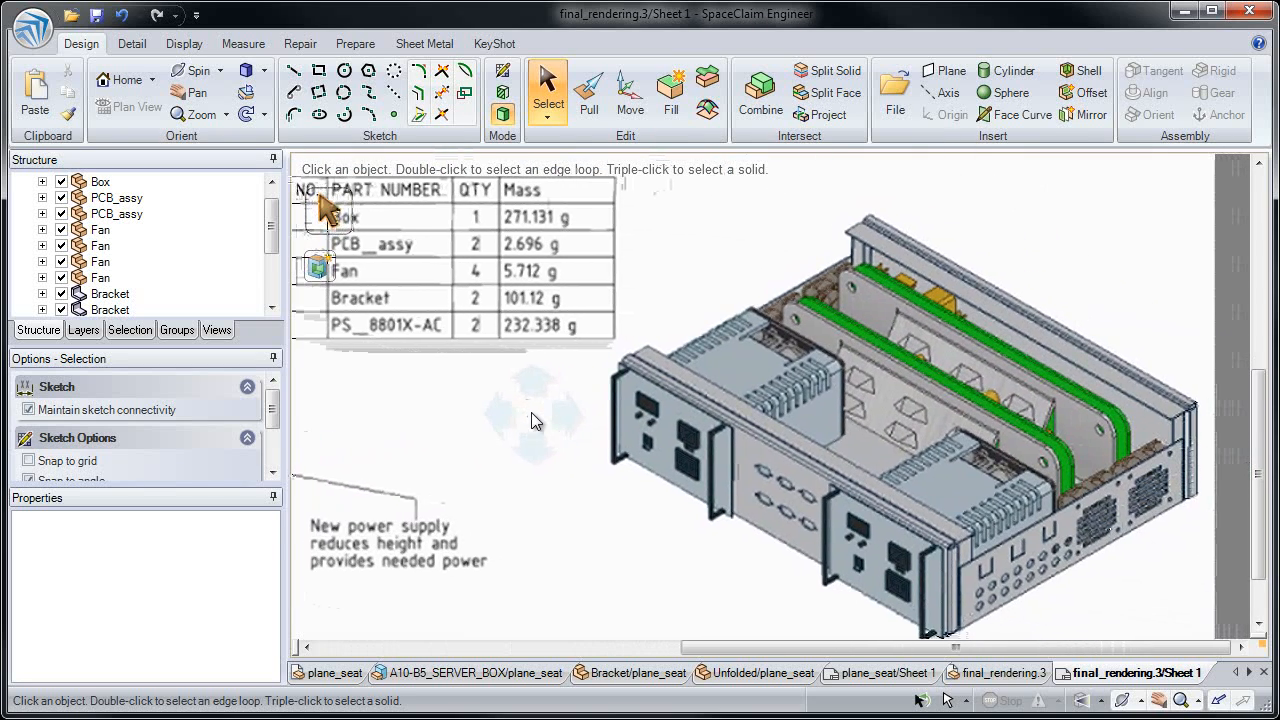
middle_drag(543, 345, 527, 715)
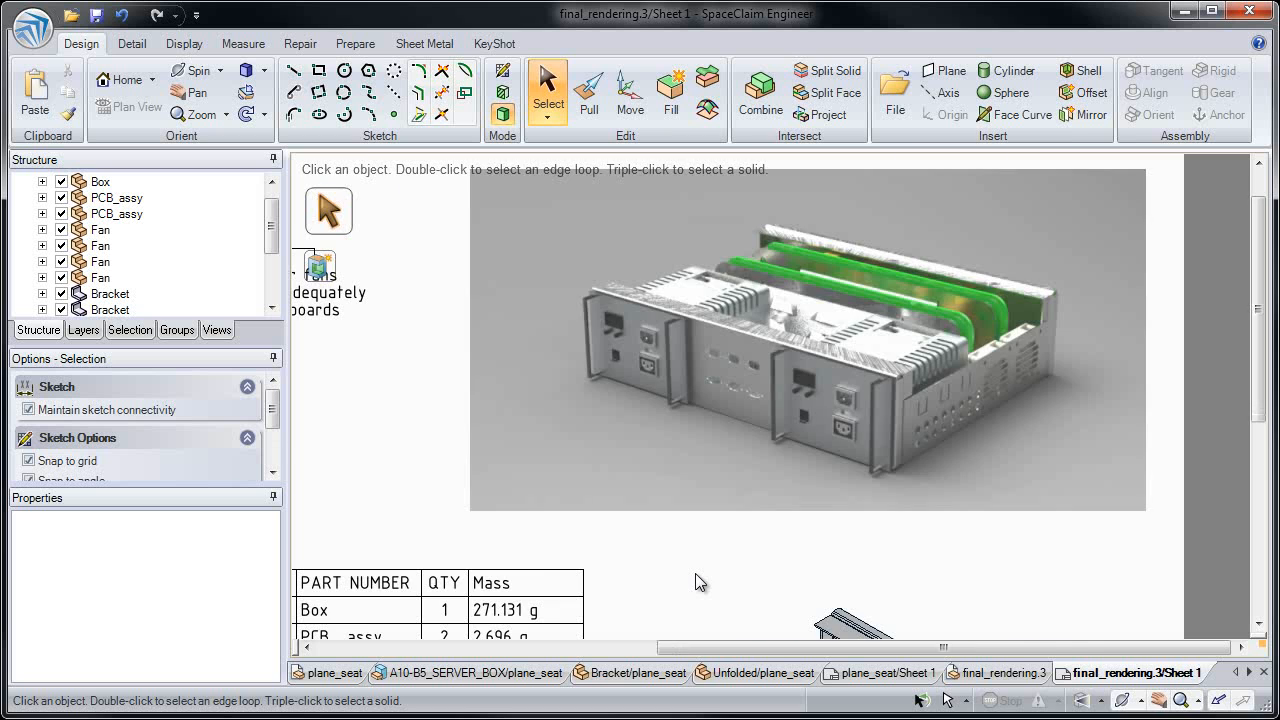
key(z)
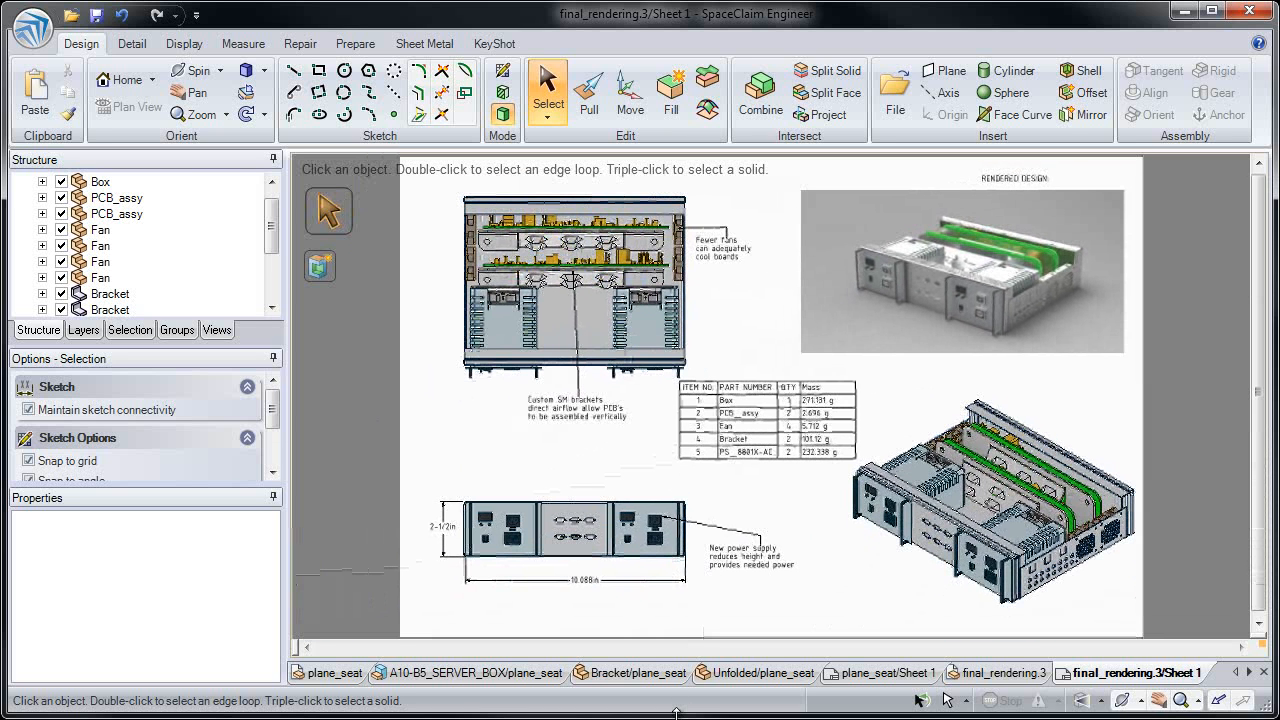